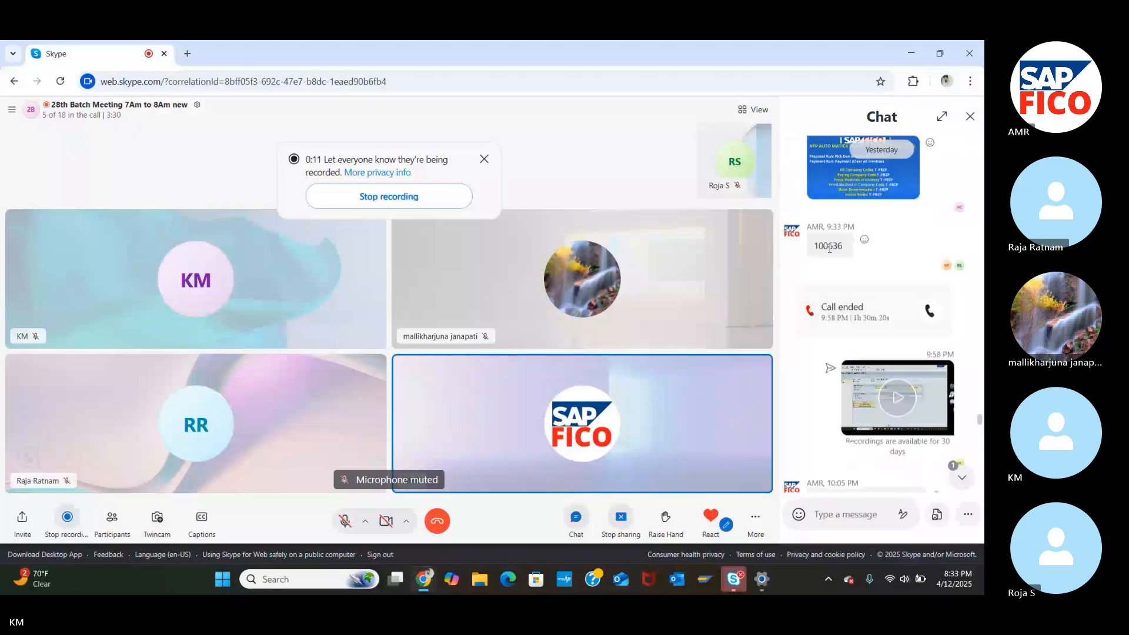
Step: Switch to SAP Logon, open the local SAP system and log on to client 800 with the user ID and password
scroll(836, 241, down, 10)
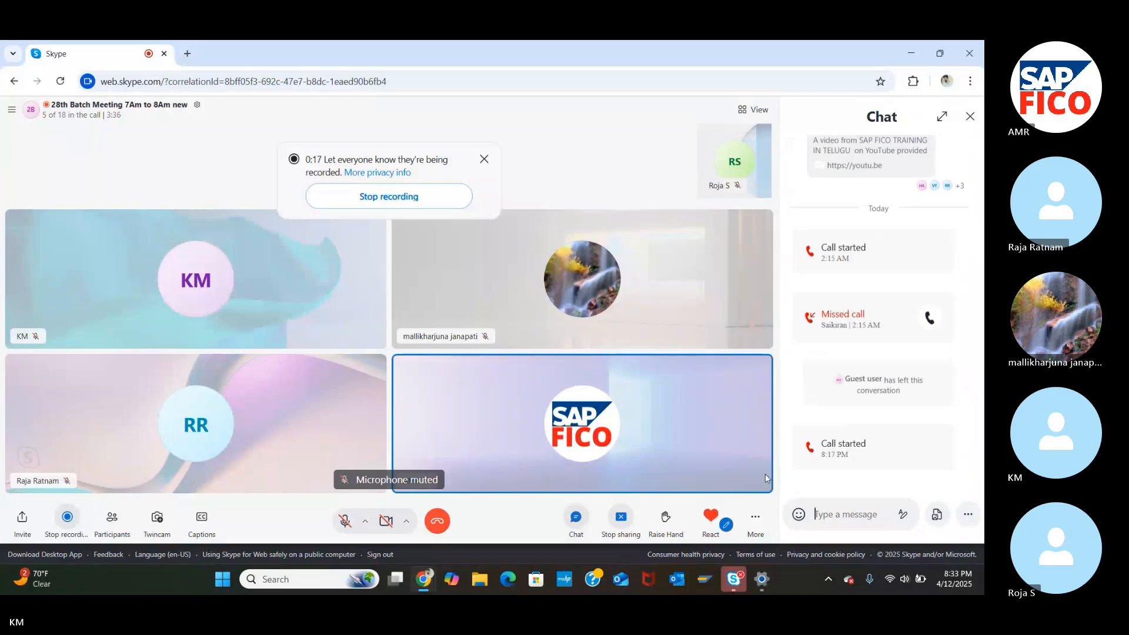
click(702, 581)
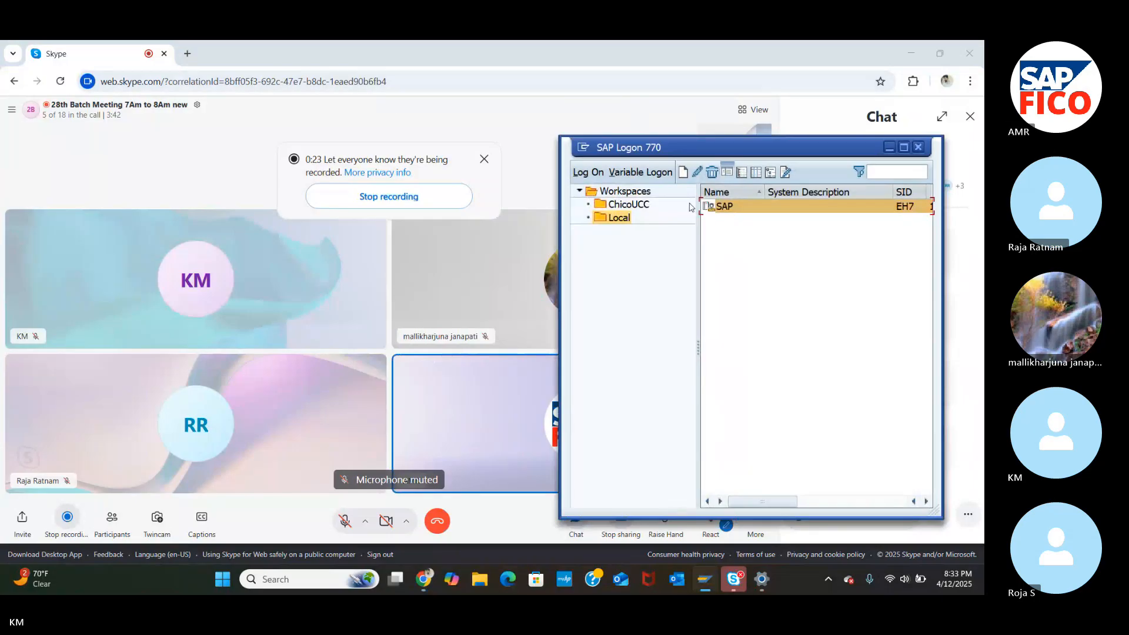
double_click(719, 210)
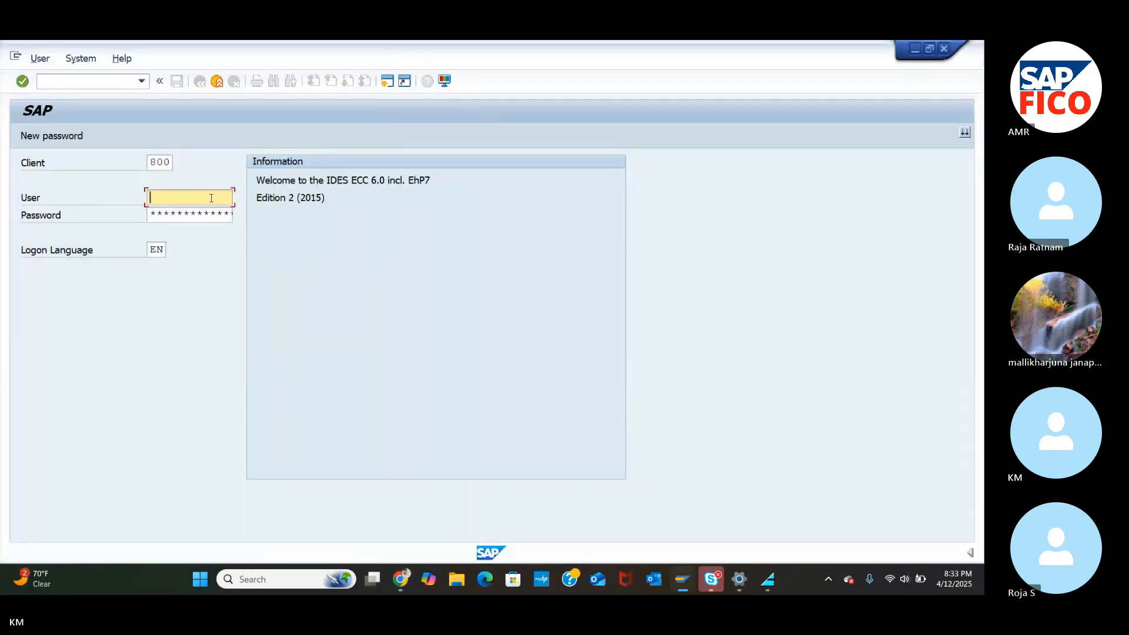
text(68)
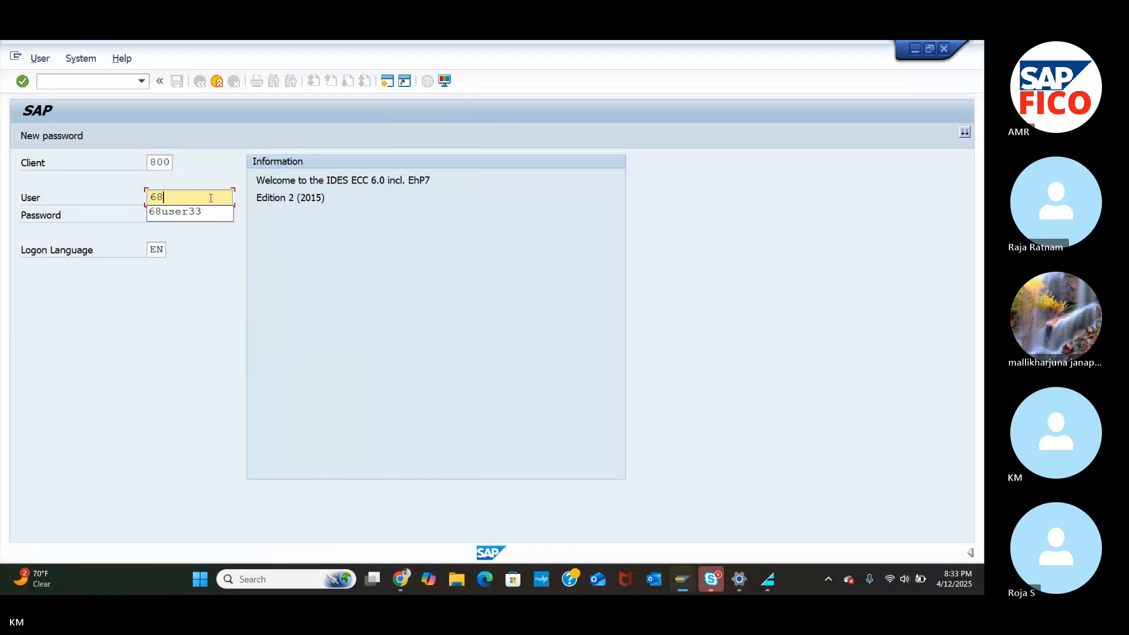
key(Down)
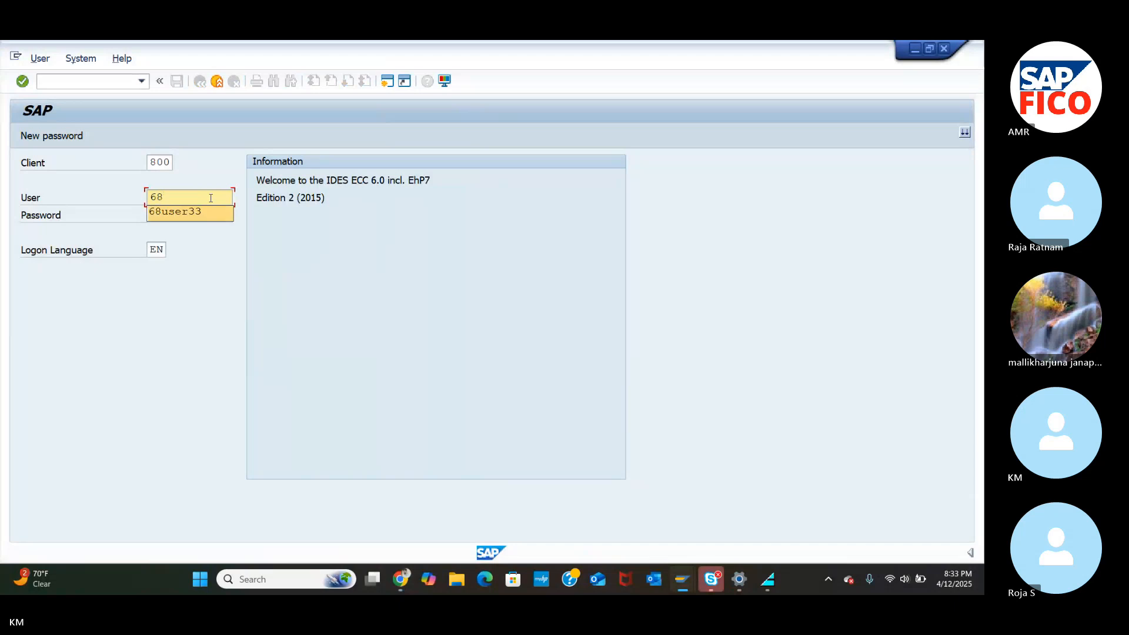
key(Return)
key(Tab)
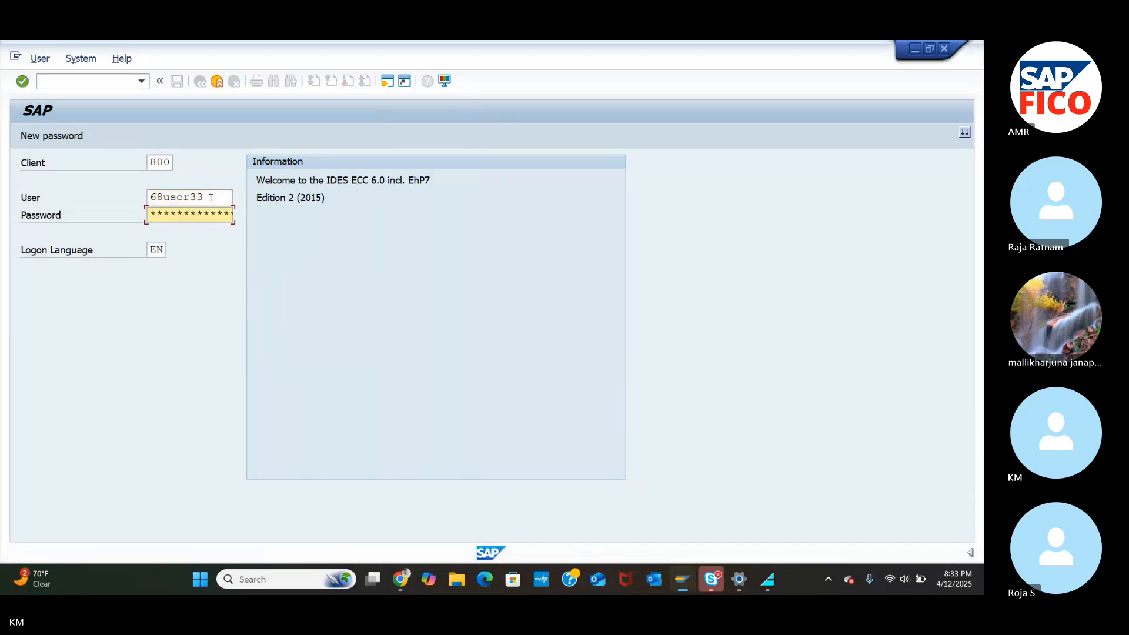
text(********)
key(Return)
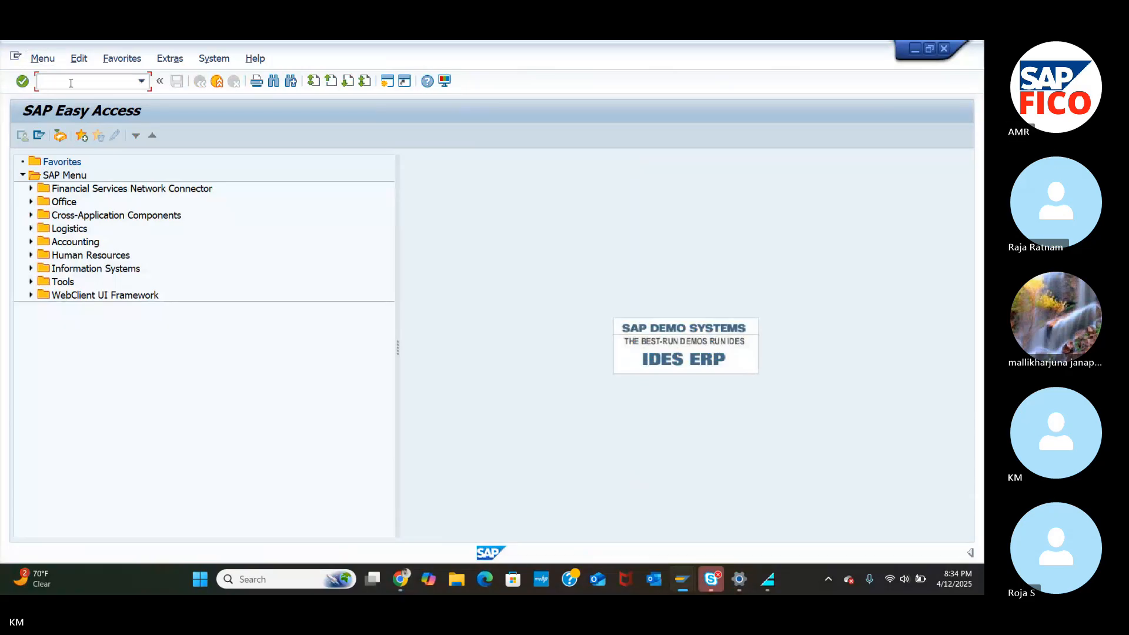
Step: Run transaction FBZP and open the payment program settings for all company codes
text(FBZP)
key(Return)
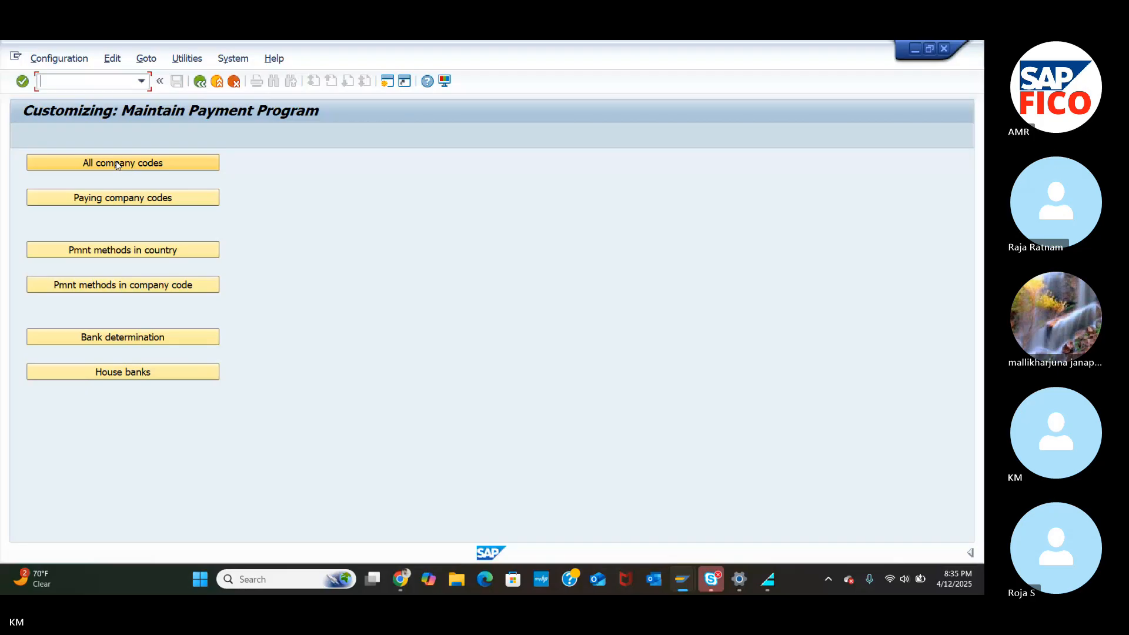
click(118, 165)
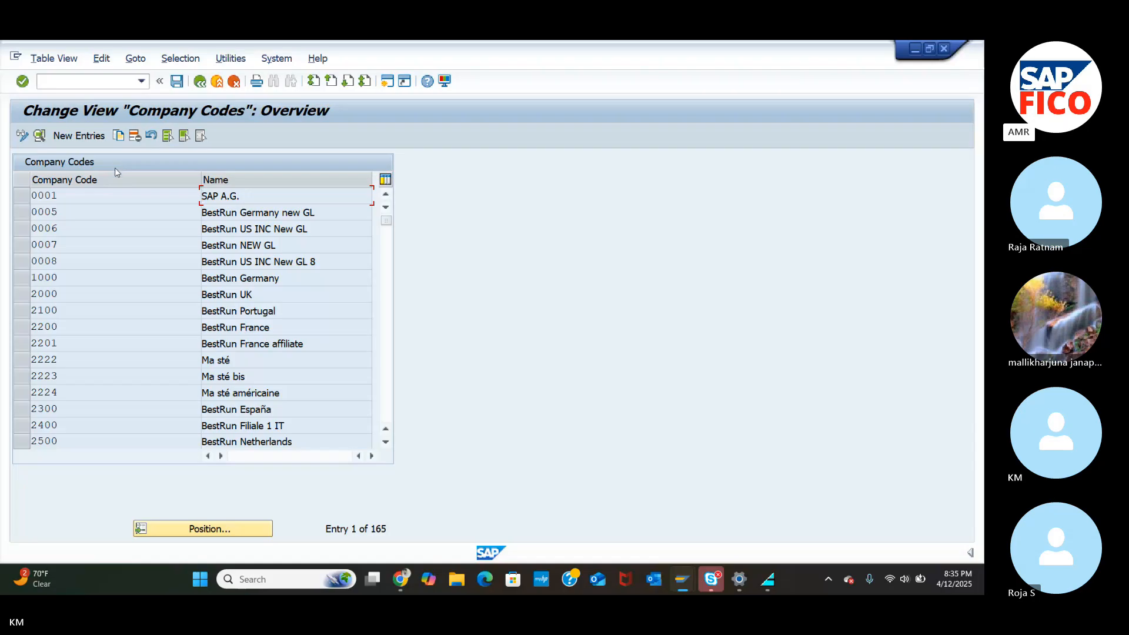
Step: Position the company code list at TA55 and open that company code's details
click(200, 528)
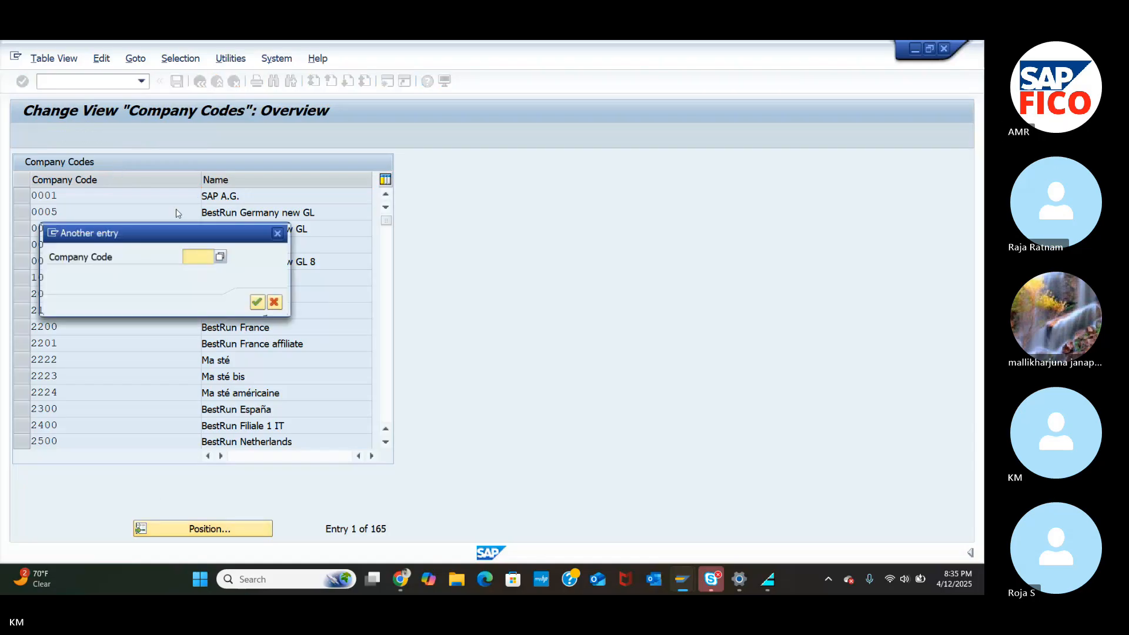
text(TA55)
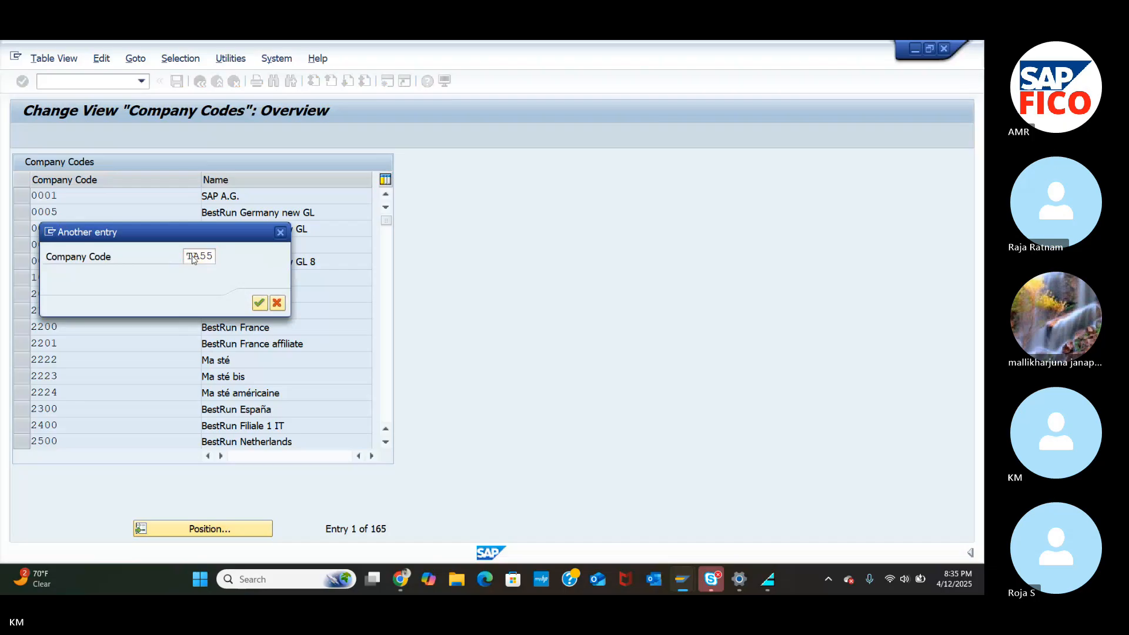
key(Return)
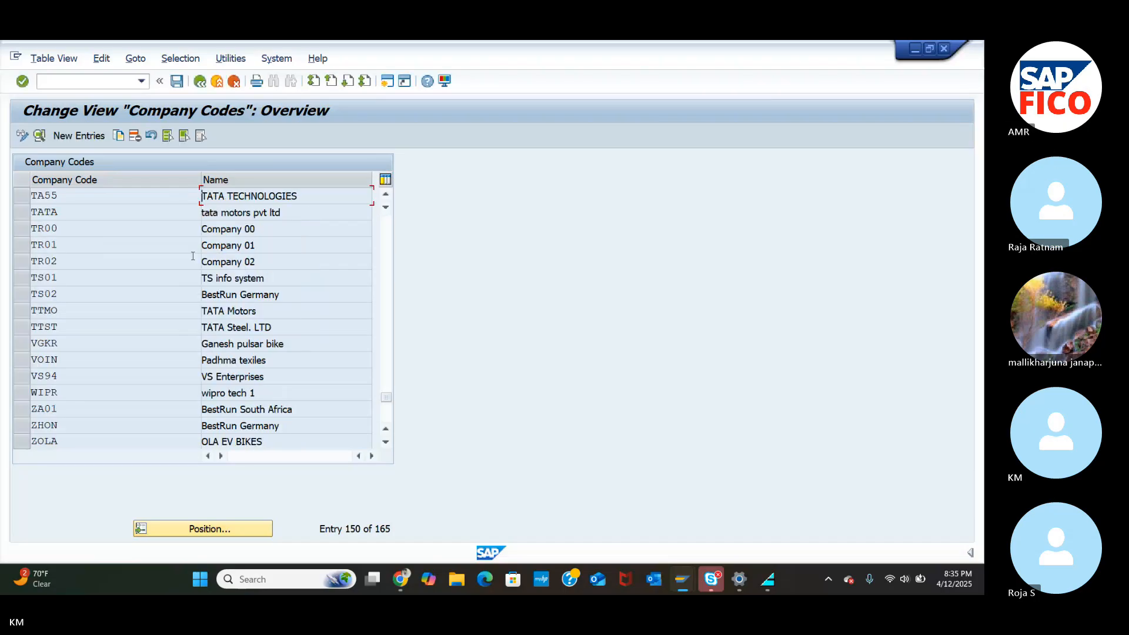
double_click(110, 201)
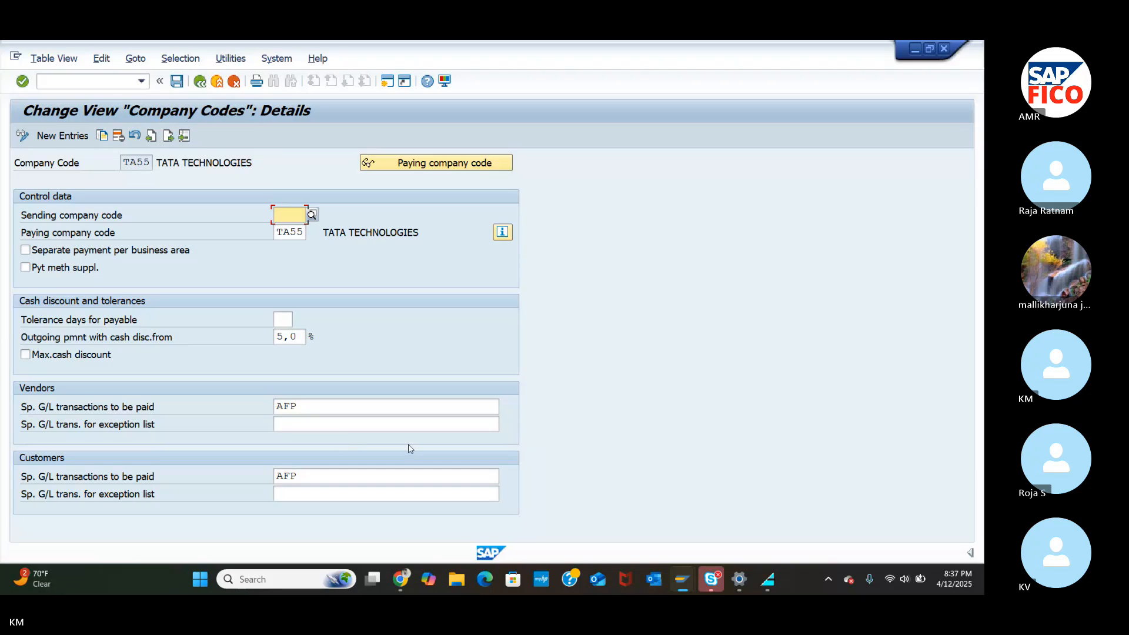
Step: Look up the possible special G/L indicators for the vendor transactions to be paid, leaving the entry as is
click(426, 406)
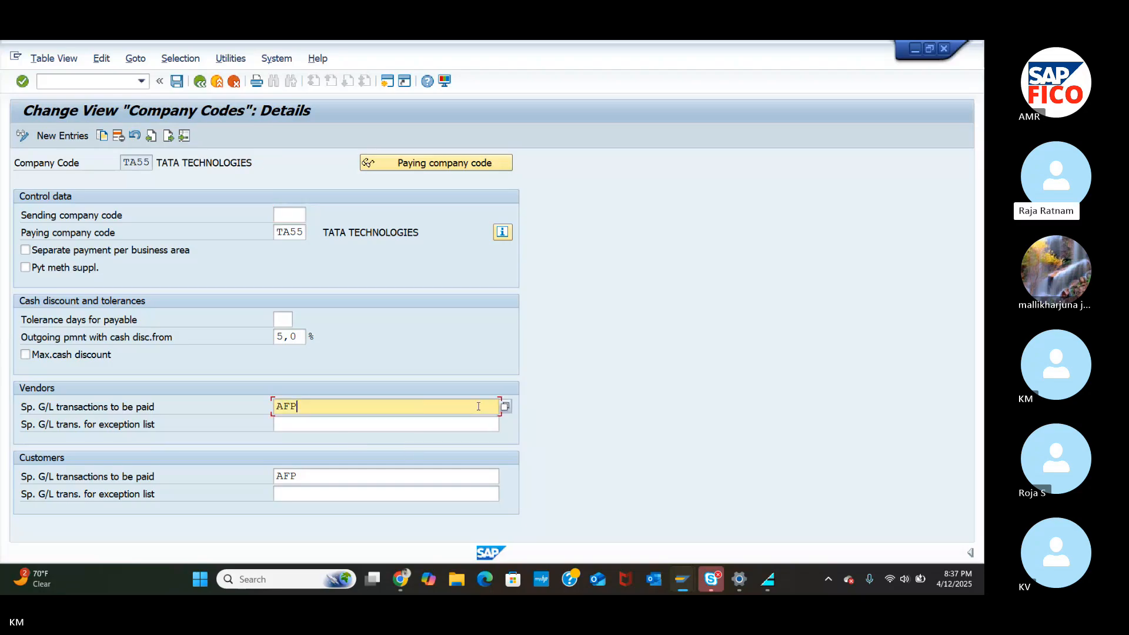
click(506, 407)
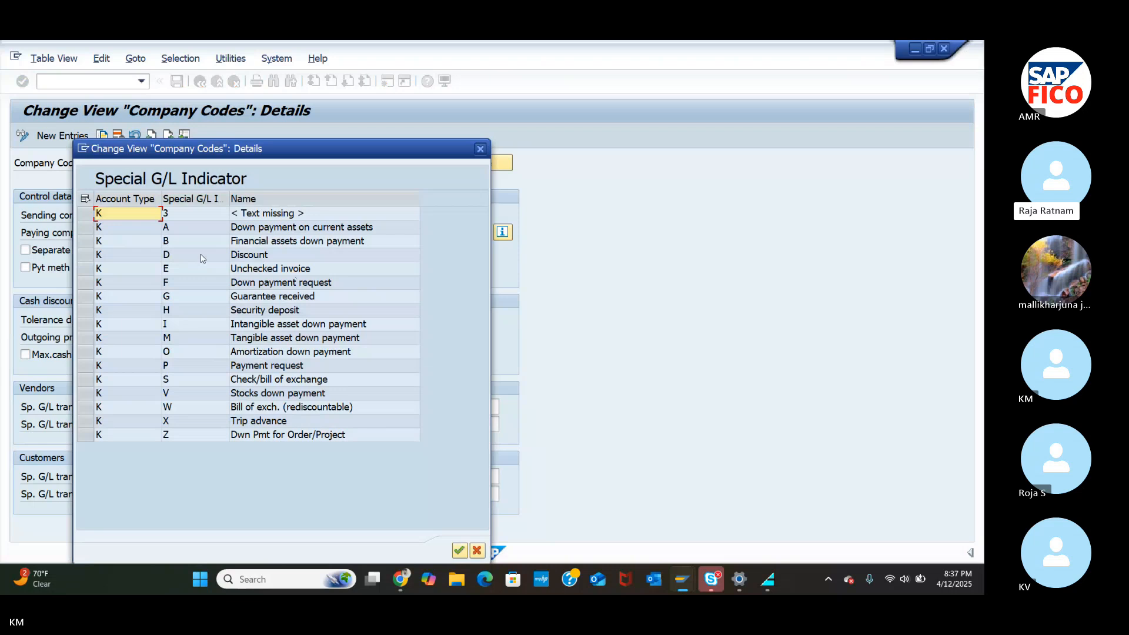
click(477, 154)
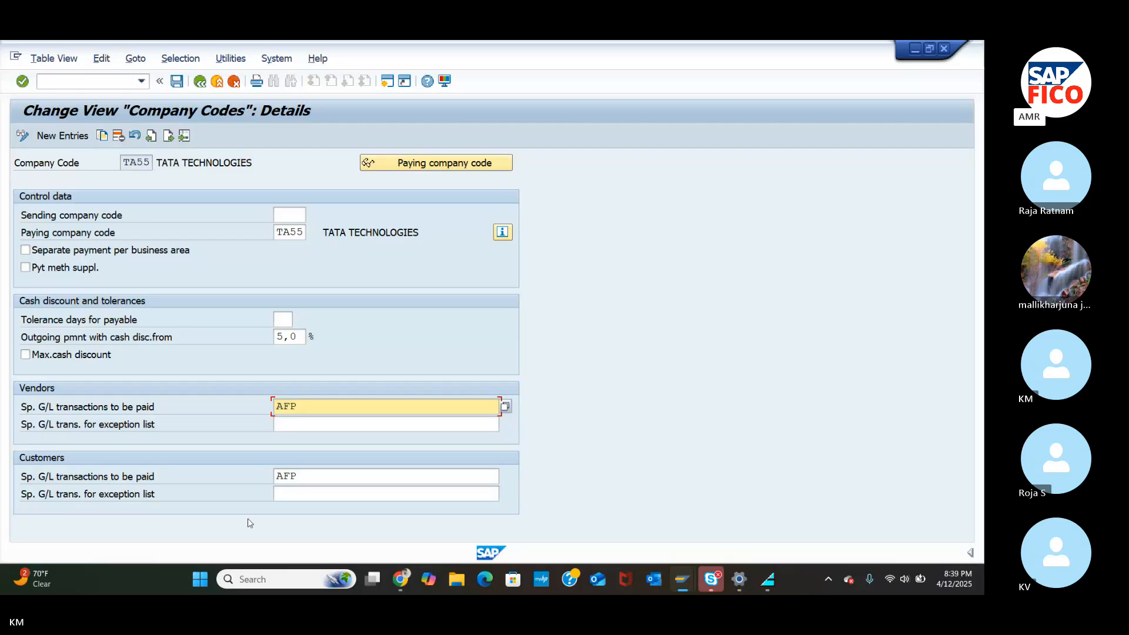
Step: Switch to the Skype meeting in Chrome to check the call, dismiss Skype for Business and return to SAP
click(401, 582)
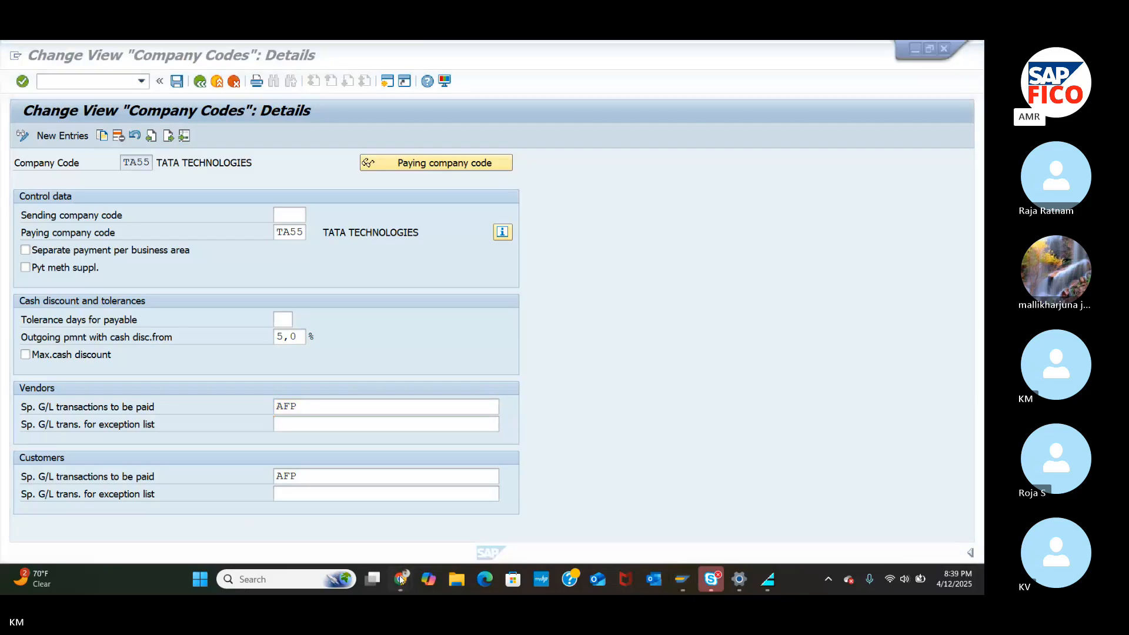
mouse_move(401, 584)
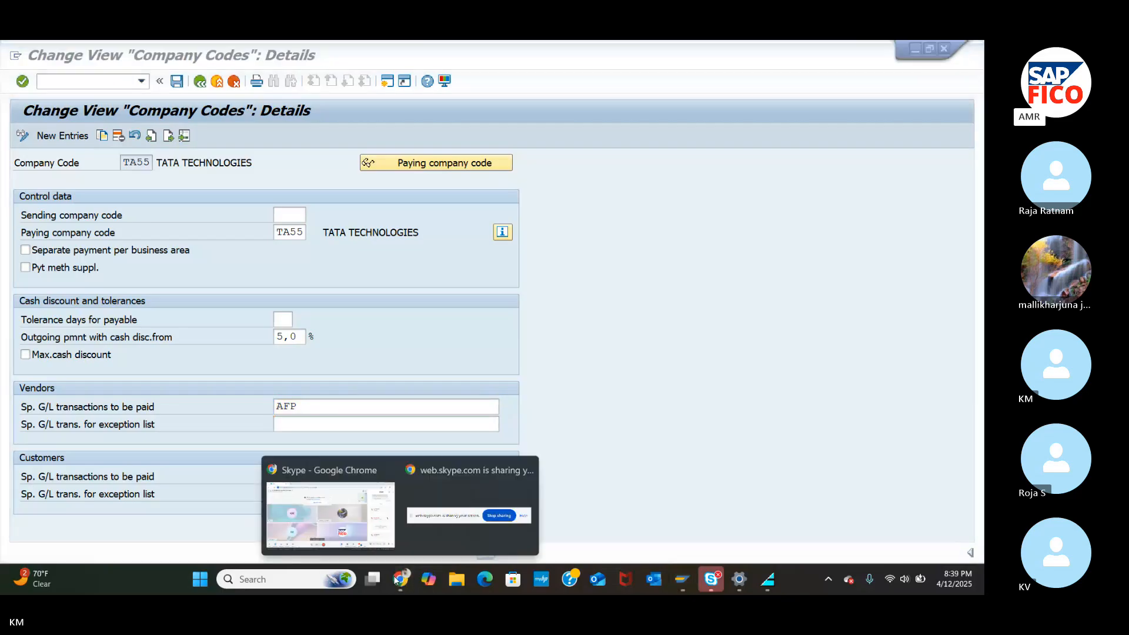
click(349, 532)
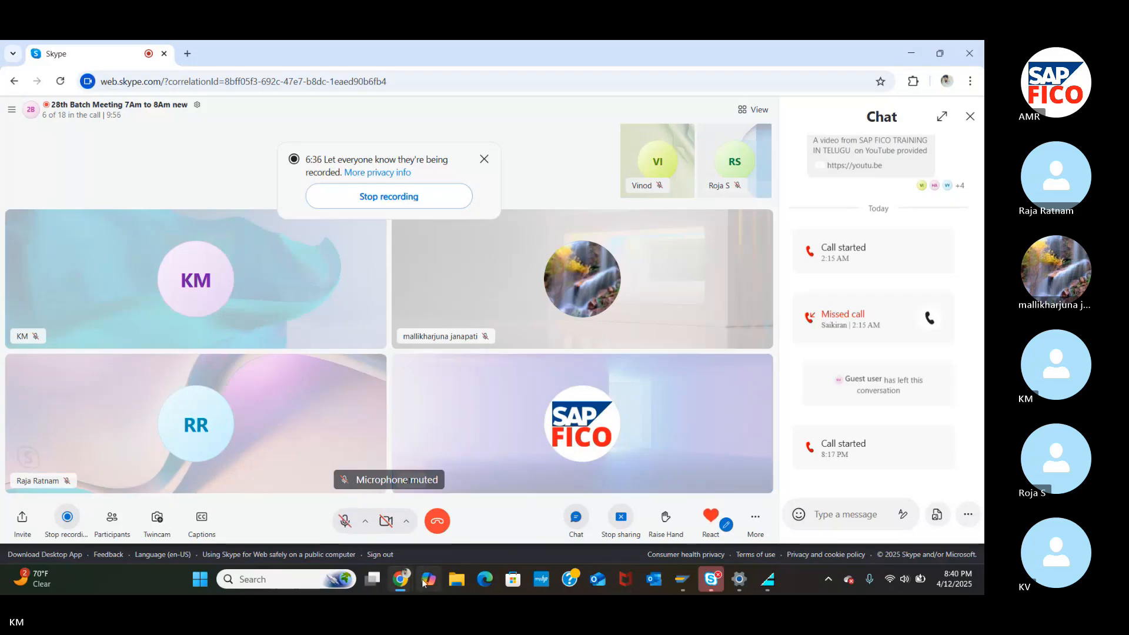
click(715, 586)
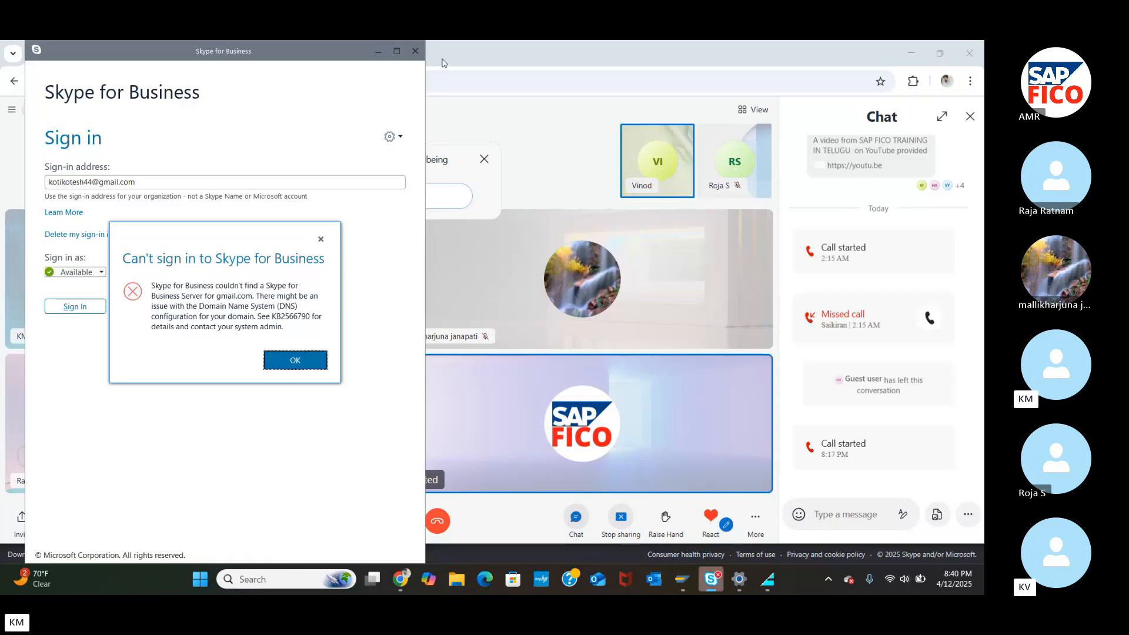
click(295, 360)
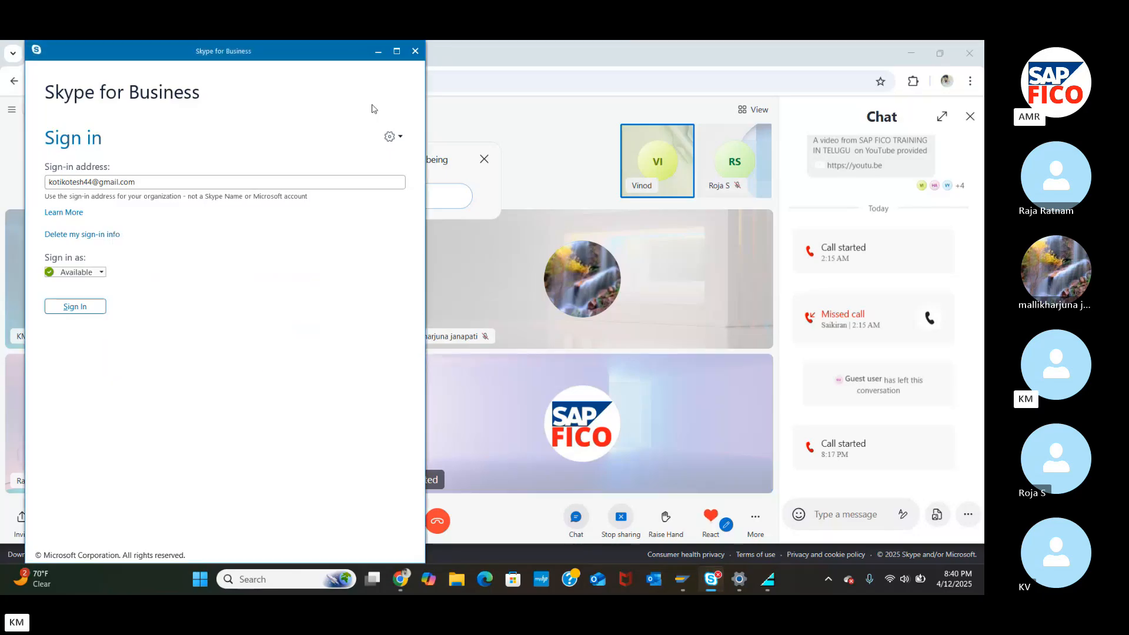
click(379, 51)
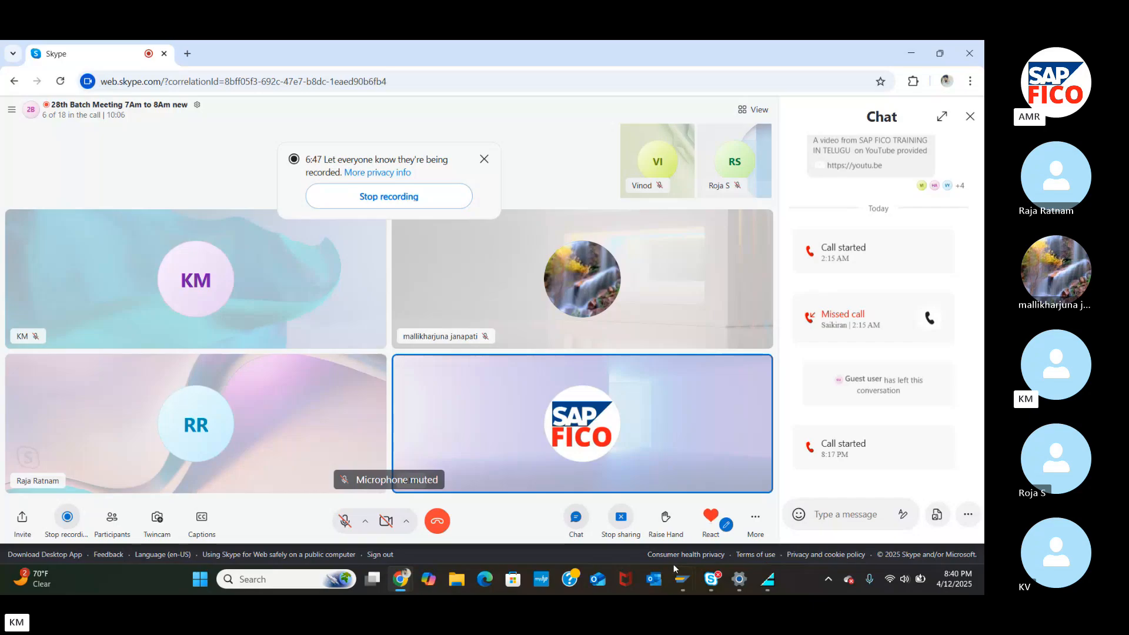
mouse_move(677, 584)
click(671, 520)
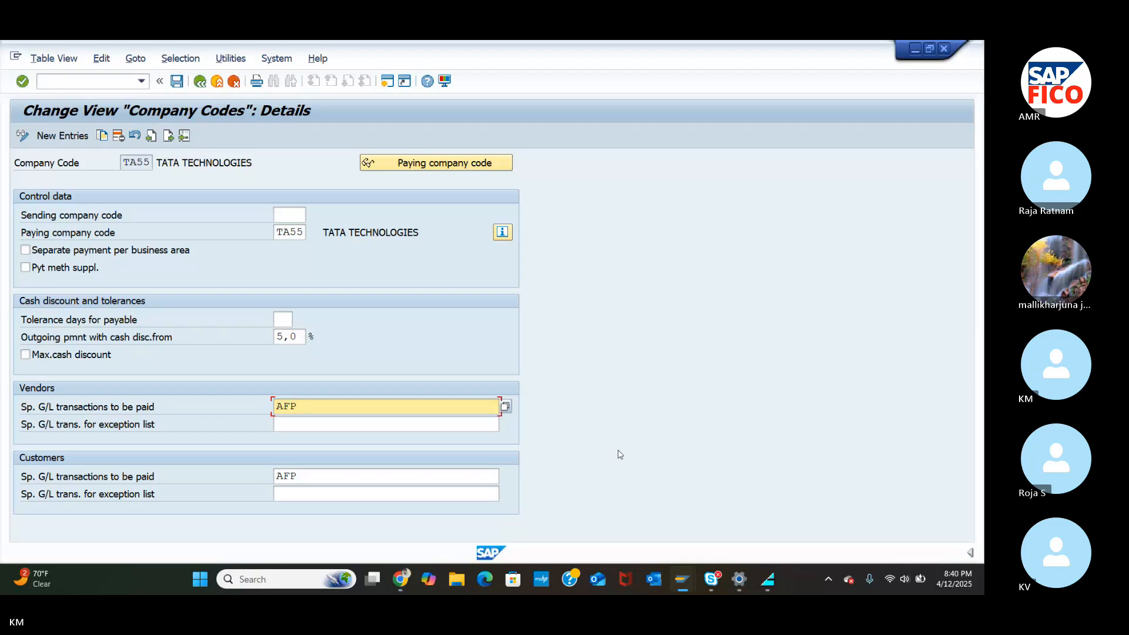
Step: Leave the company code settings without saving and return to the payment program overview
click(200, 81)
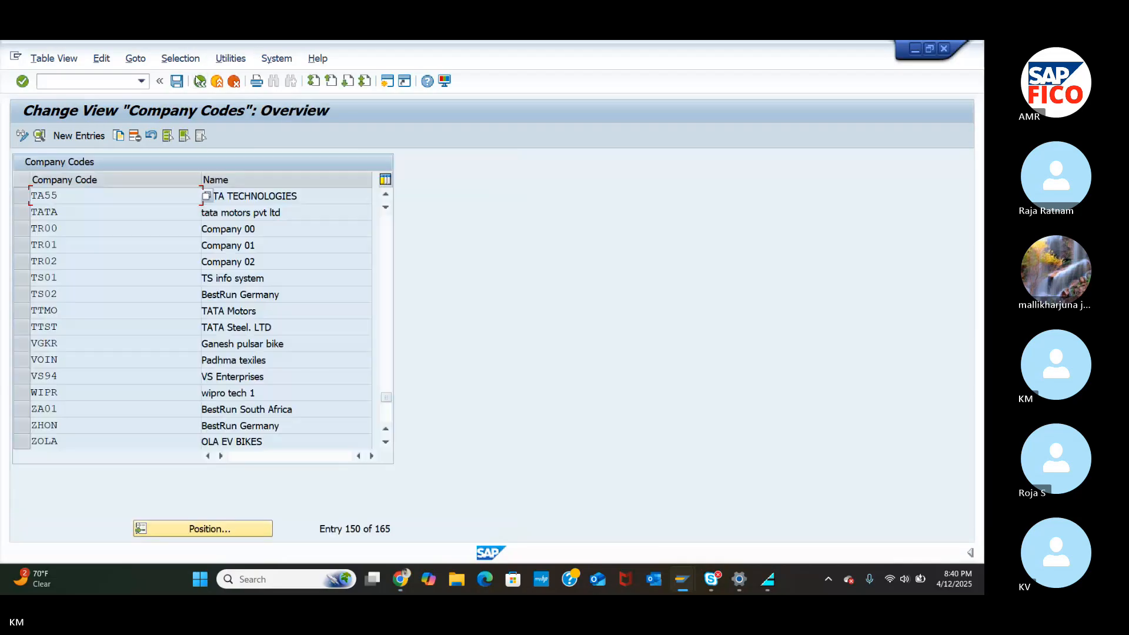
key(F3)
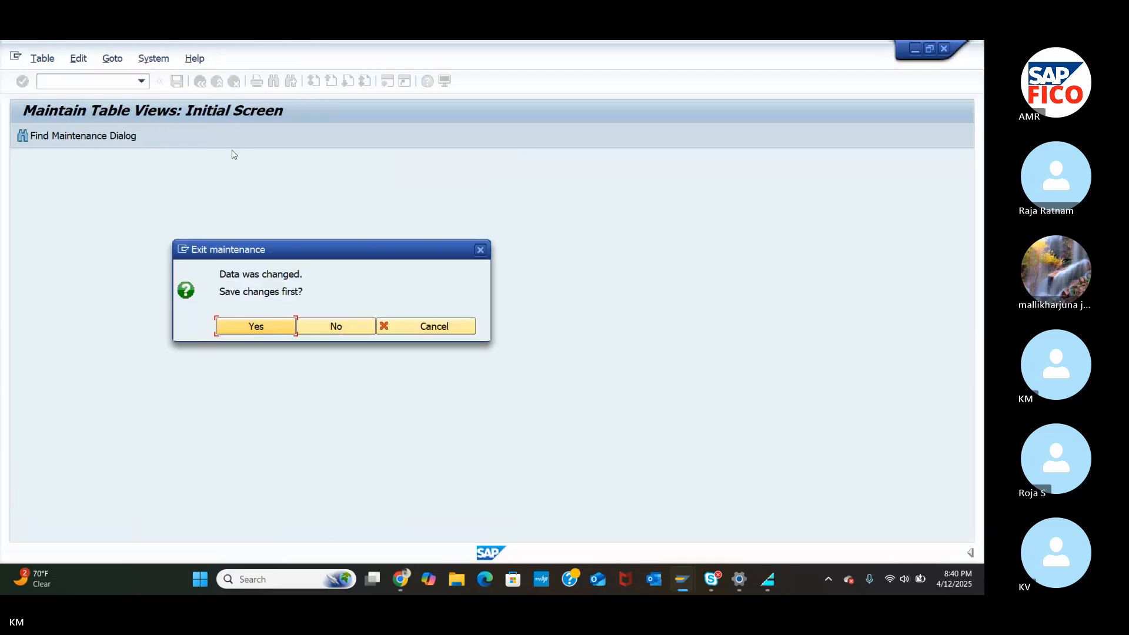
click(340, 328)
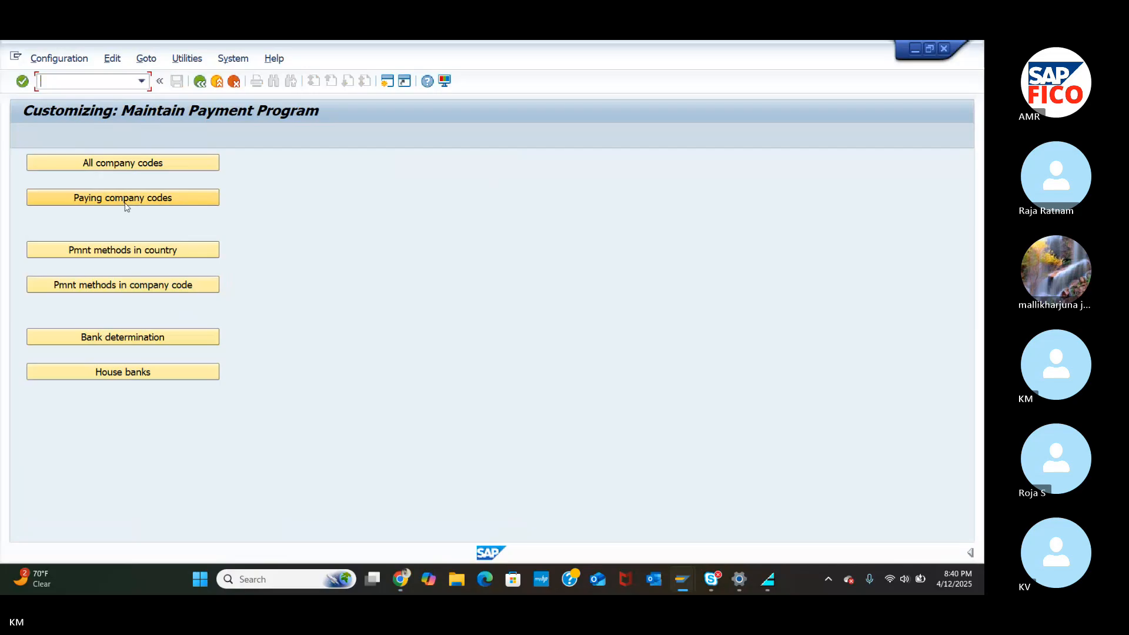
Step: Open the paying company codes settings, position the list at TA55 and display its details
click(126, 288)
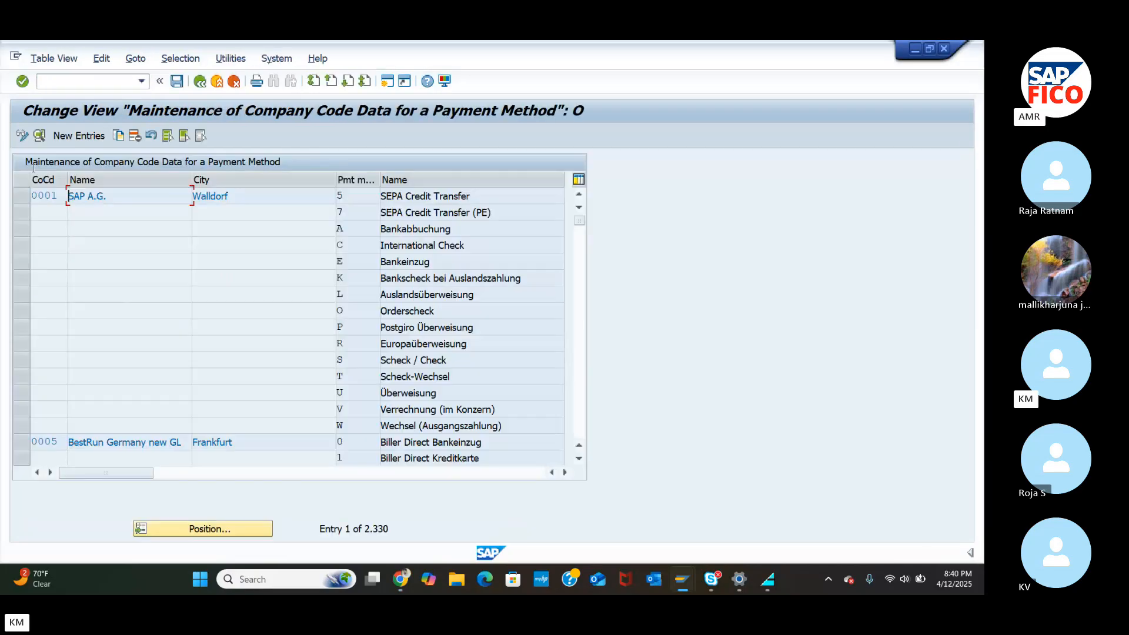
click(200, 80)
click(112, 198)
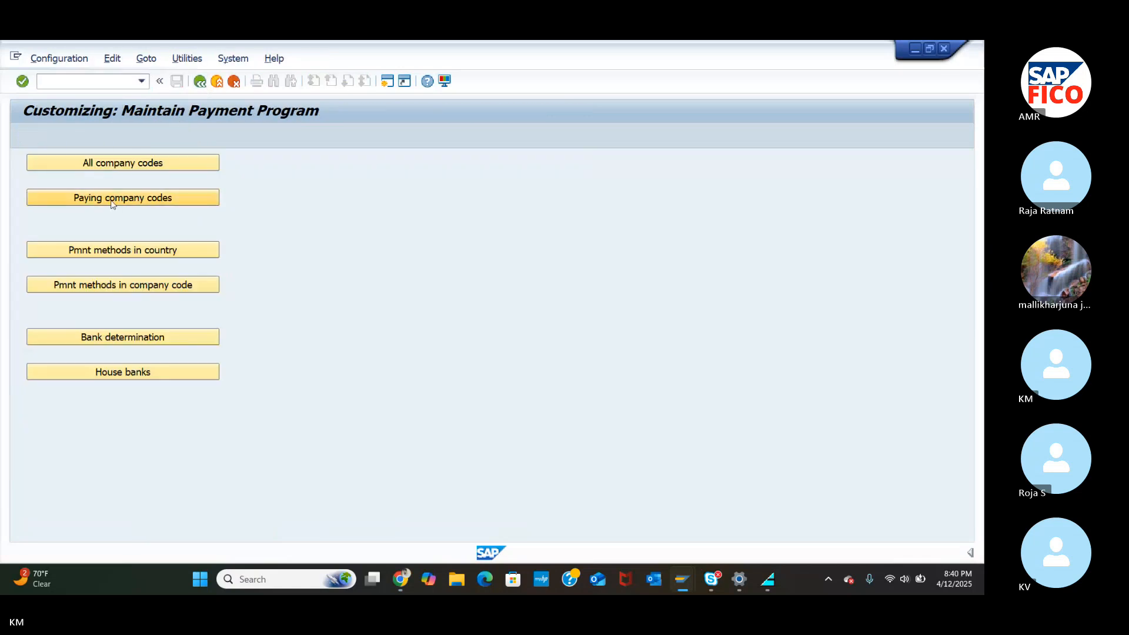
click(203, 518)
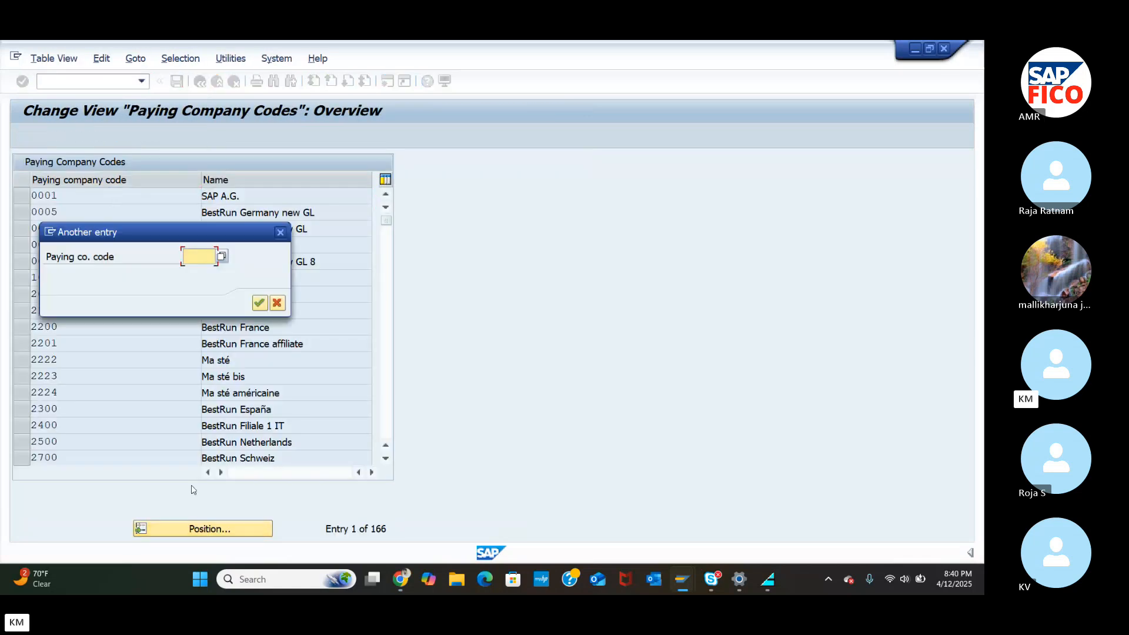
text(TA)
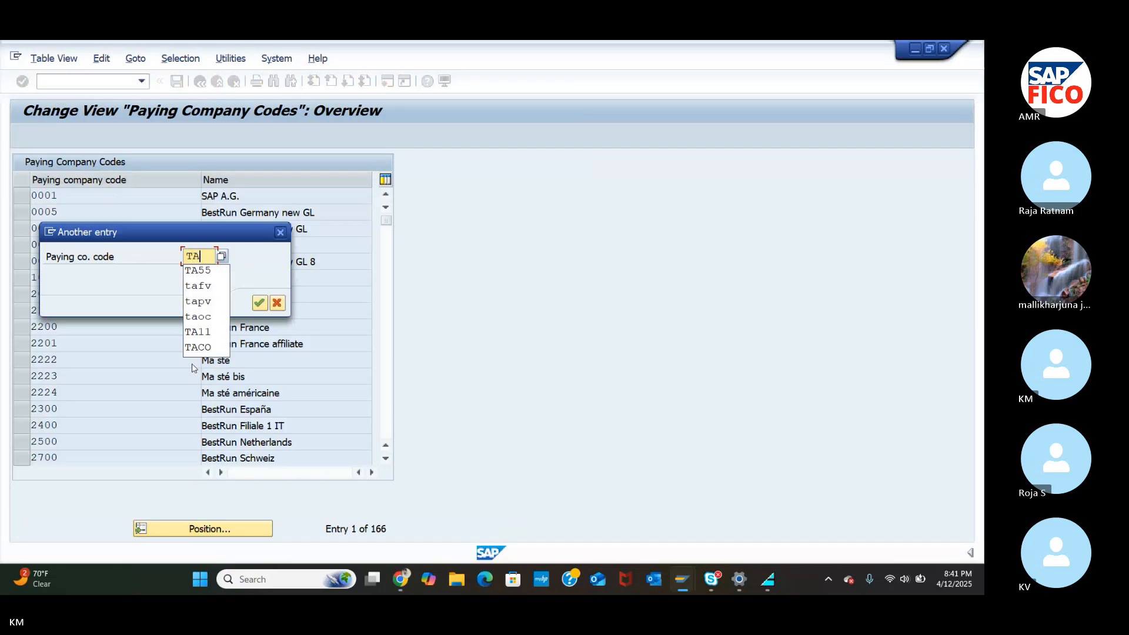
key(Return)
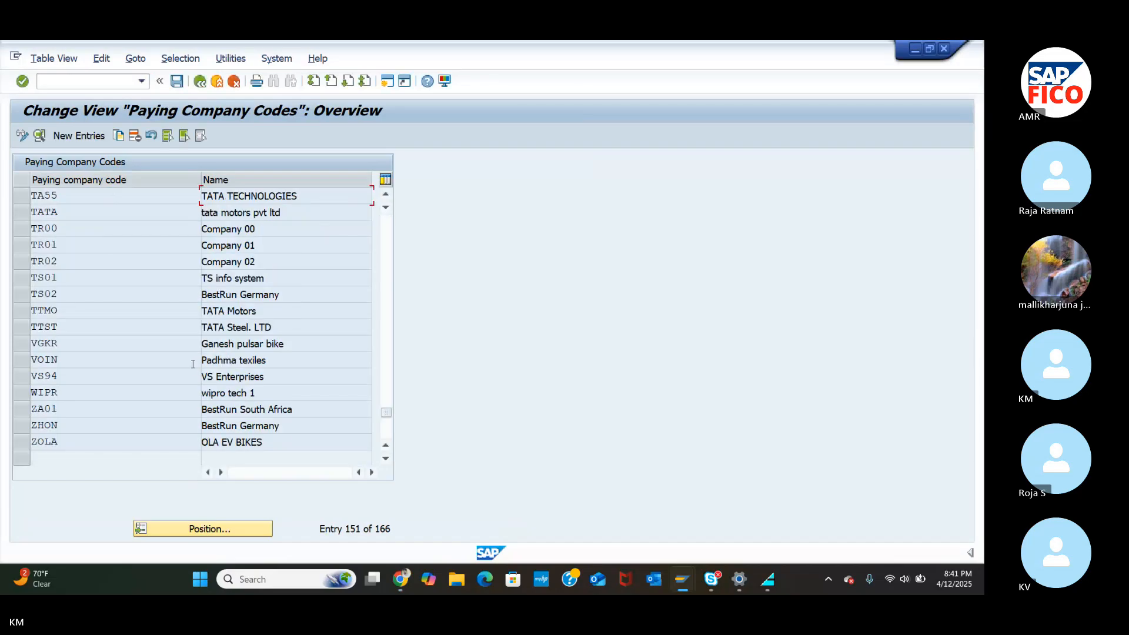
click(128, 195)
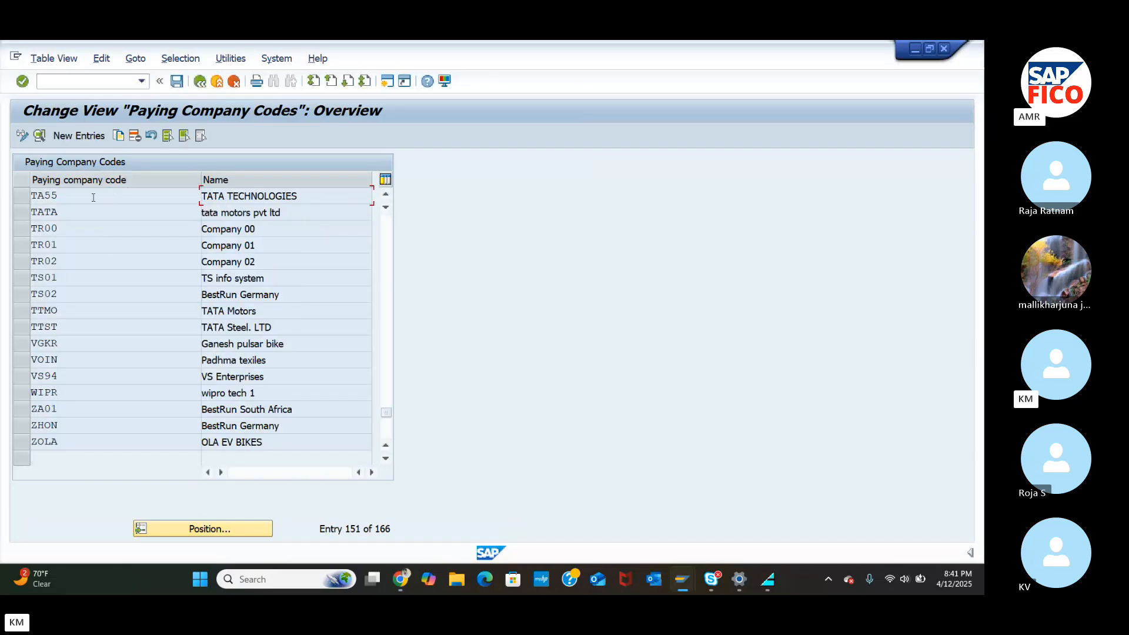
double_click(37, 197)
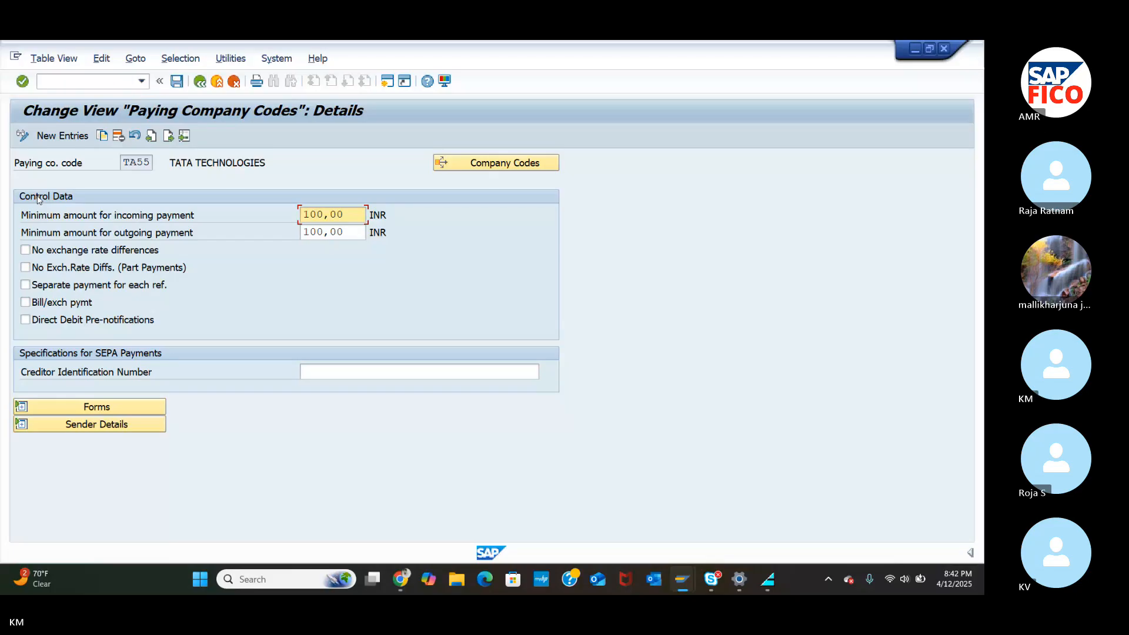
Step: Expand the forms of paying company code TA55 and highlight the payment advice form name F110_D_AVIS
click(115, 407)
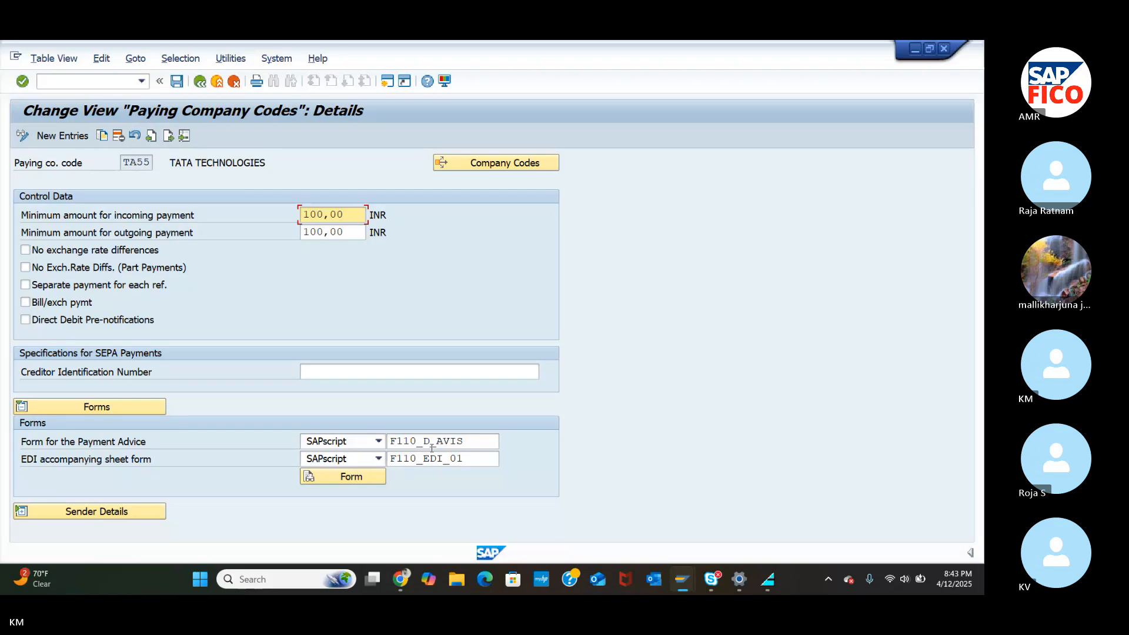
drag(389, 442, 466, 444)
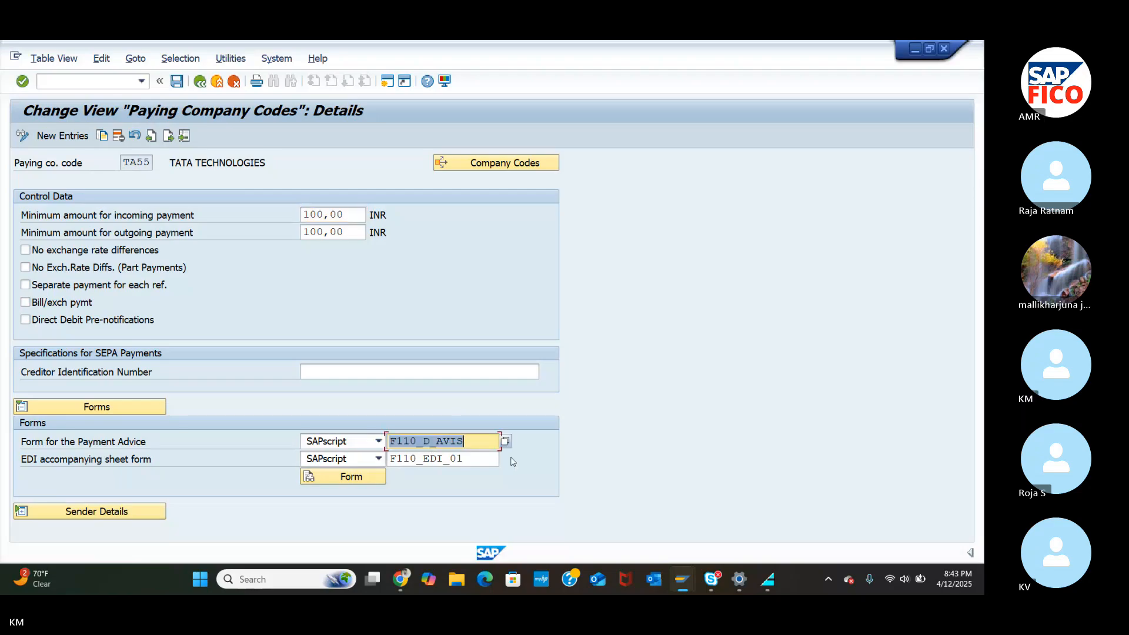
Step: Display the payment advice form F110_D_AVIS assigned to paying company code TA55
click(490, 445)
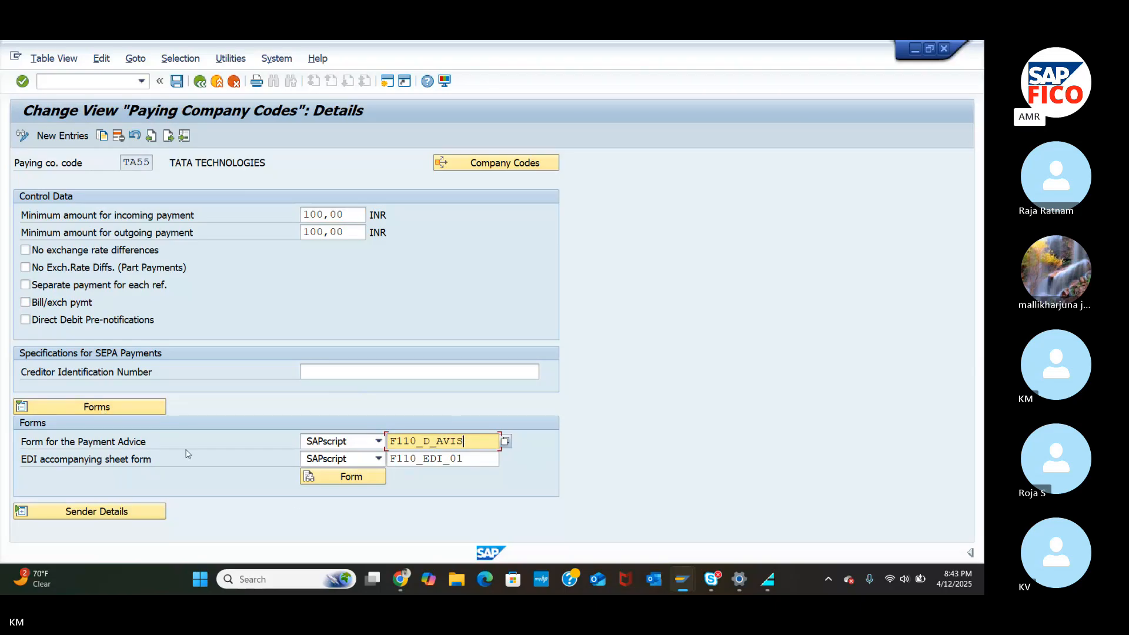
click(322, 477)
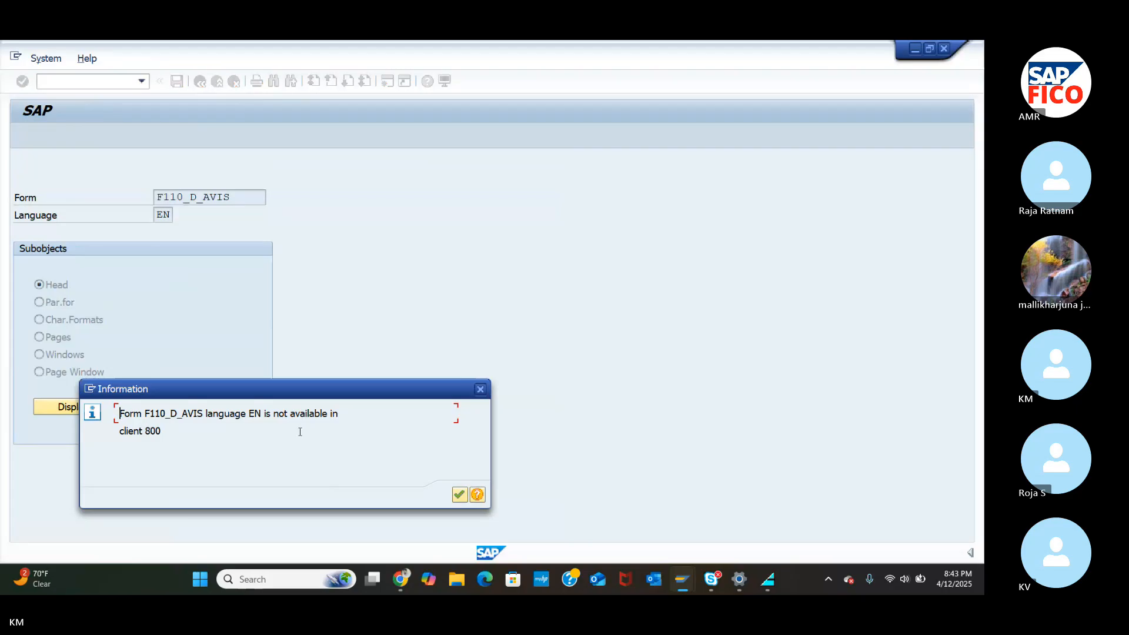
click(460, 495)
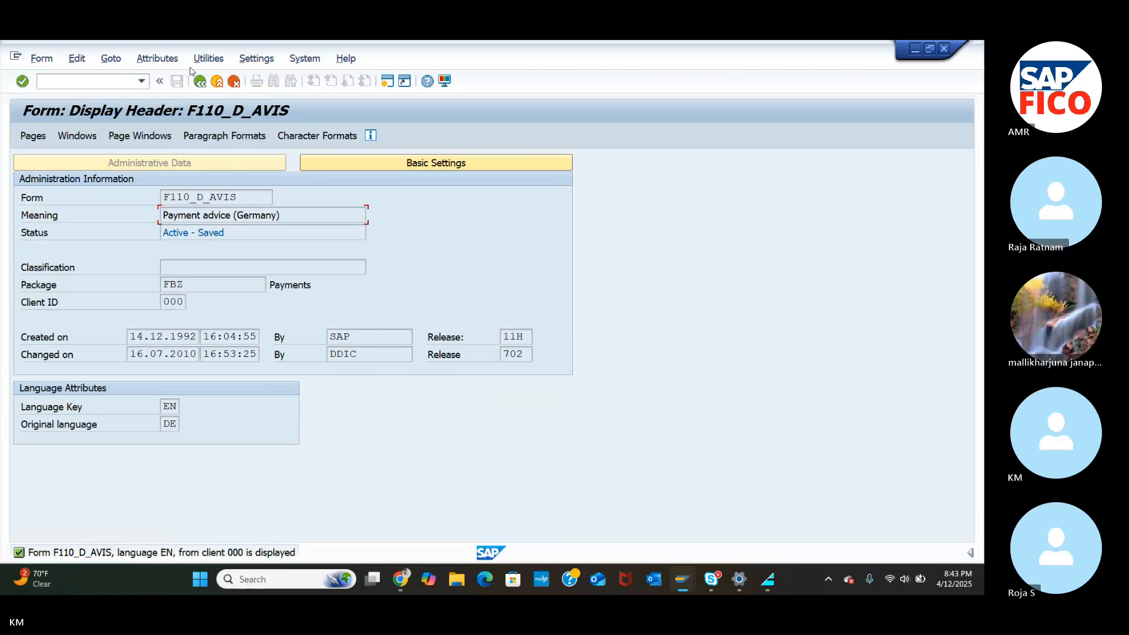
Step: Run a printing test of the payment advice form with output device LP01 and show its print preview
click(208, 58)
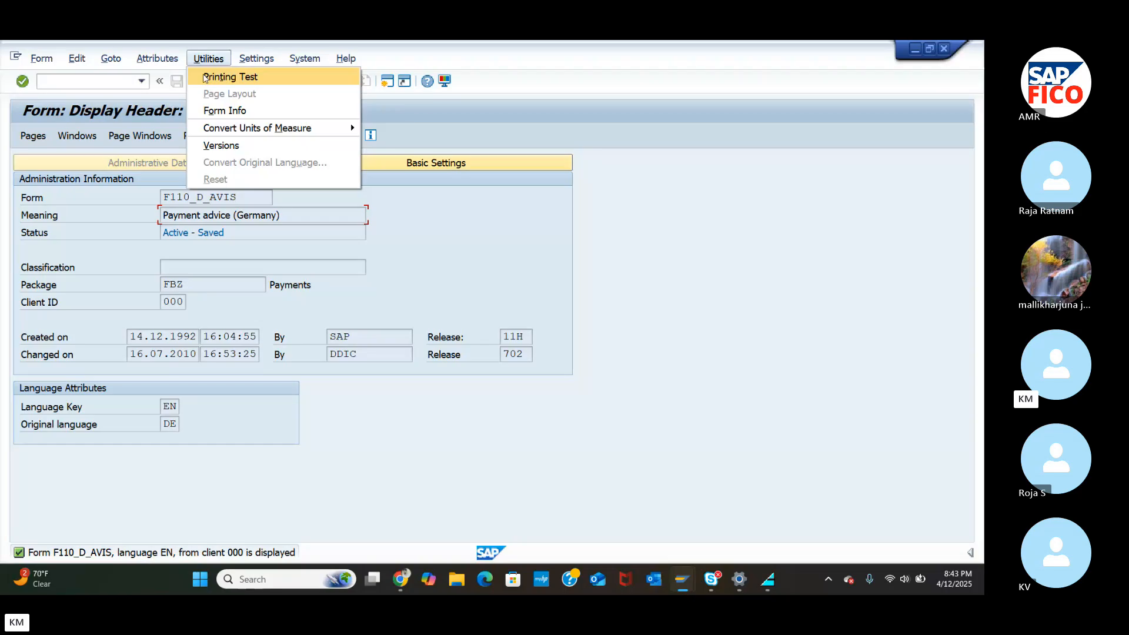
click(231, 77)
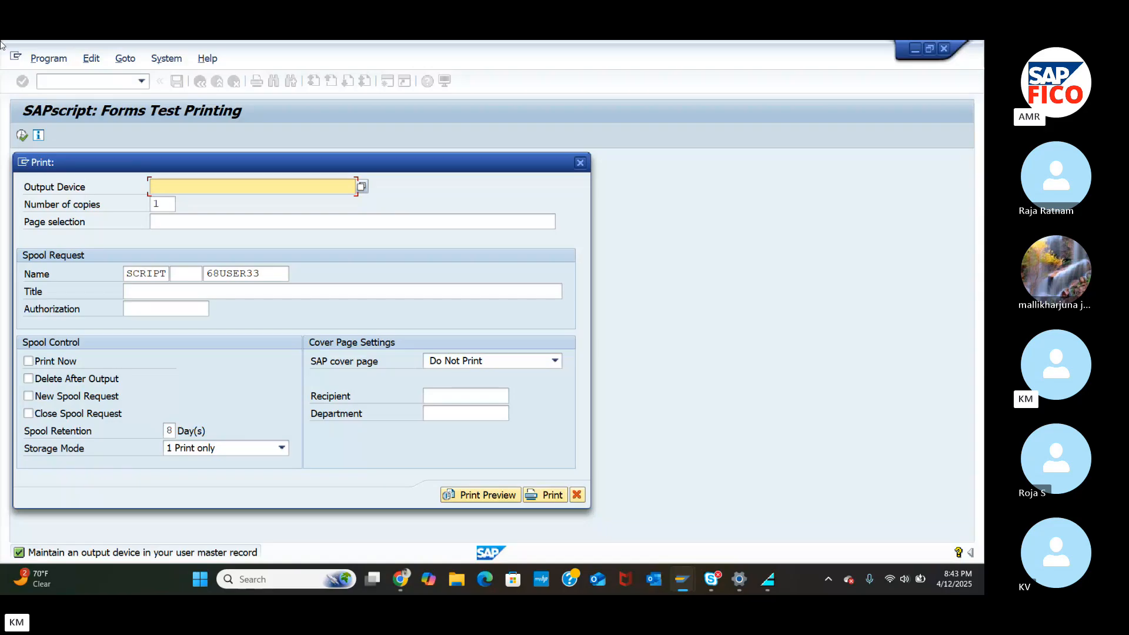
click(361, 187)
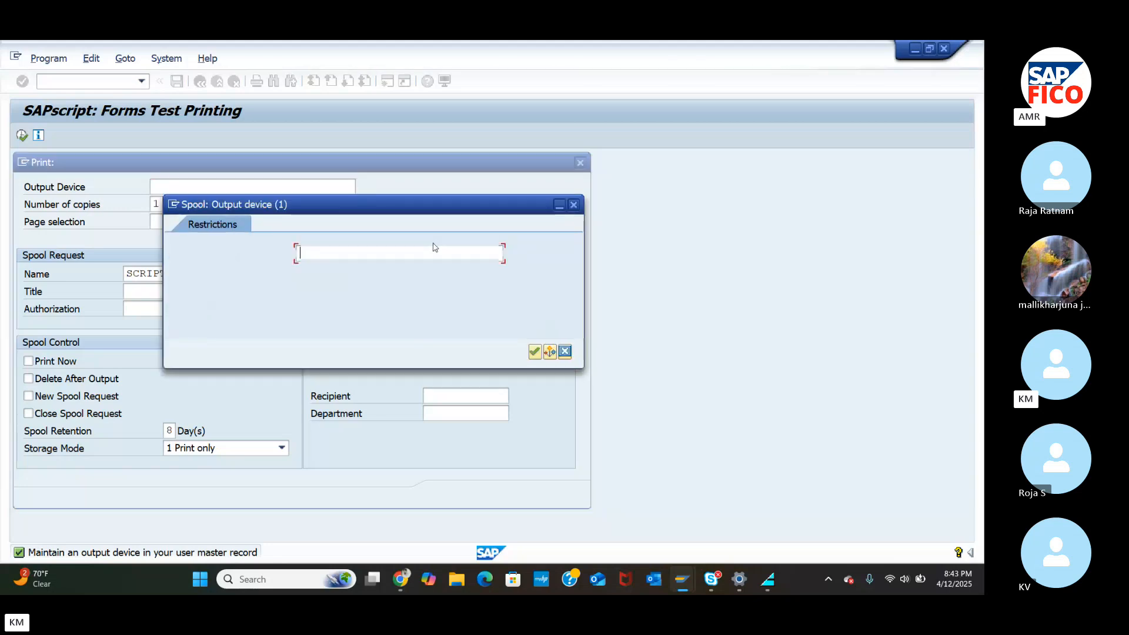
click(565, 353)
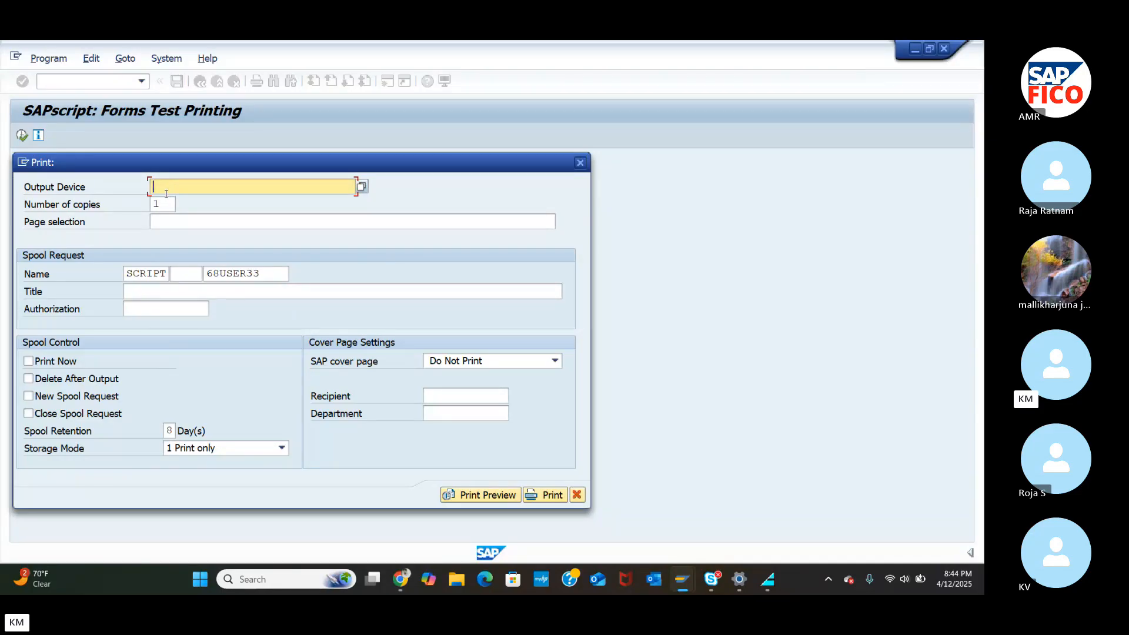
text(LP01)
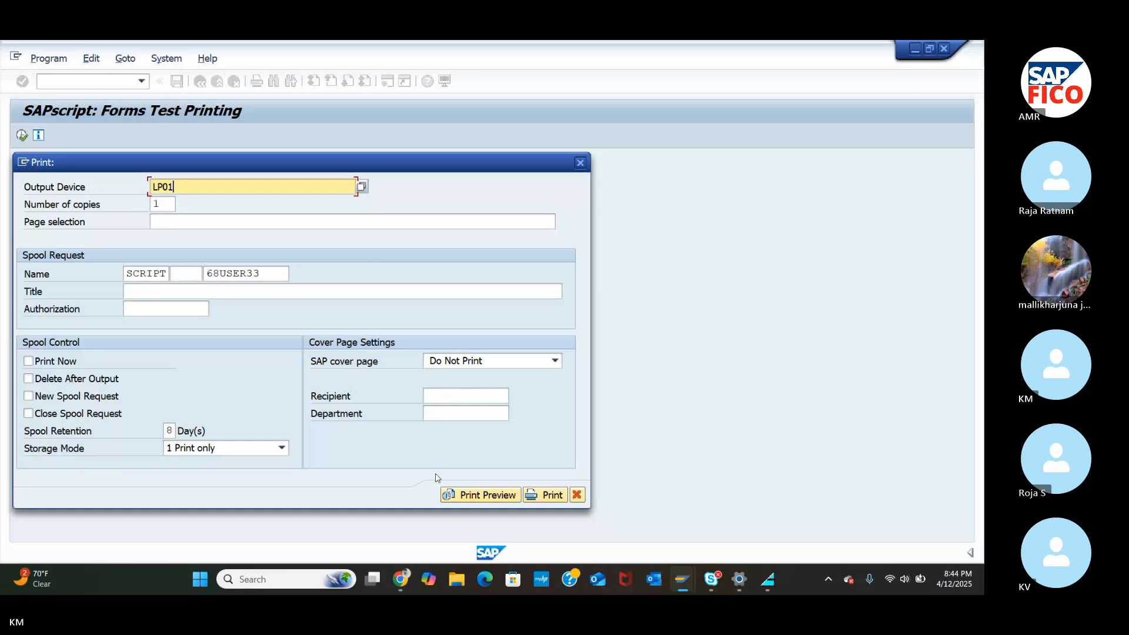
click(470, 496)
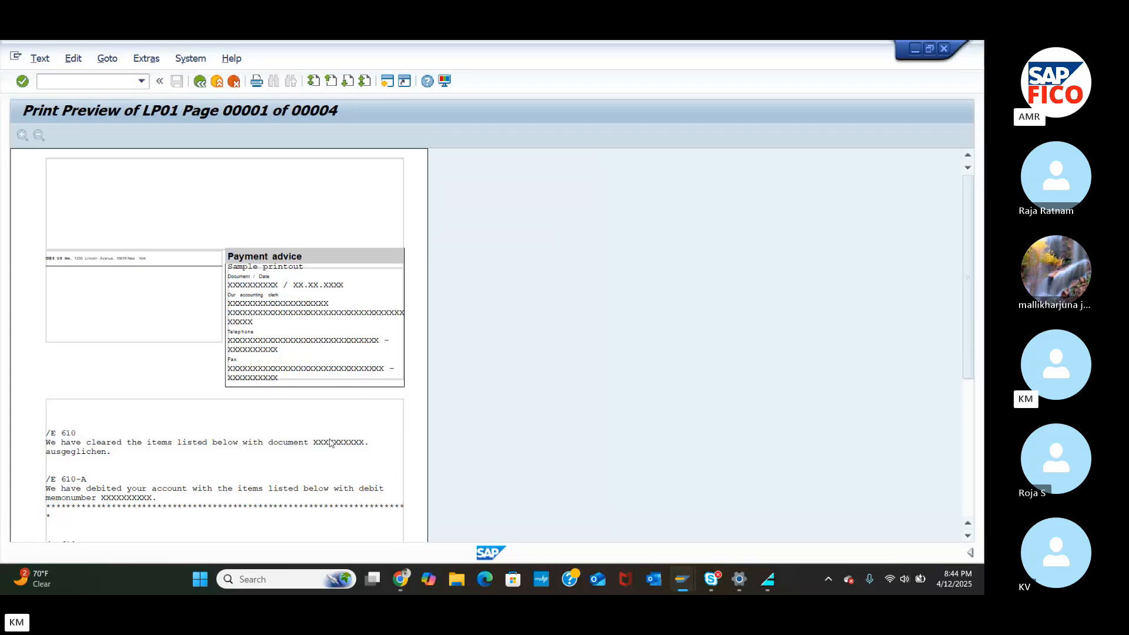
Step: Examine the payment advice sample printout on the first preview page, including its header, sender line and clearing text paragraphs
scroll(330, 443, down, 2)
scroll(330, 443, down, 3)
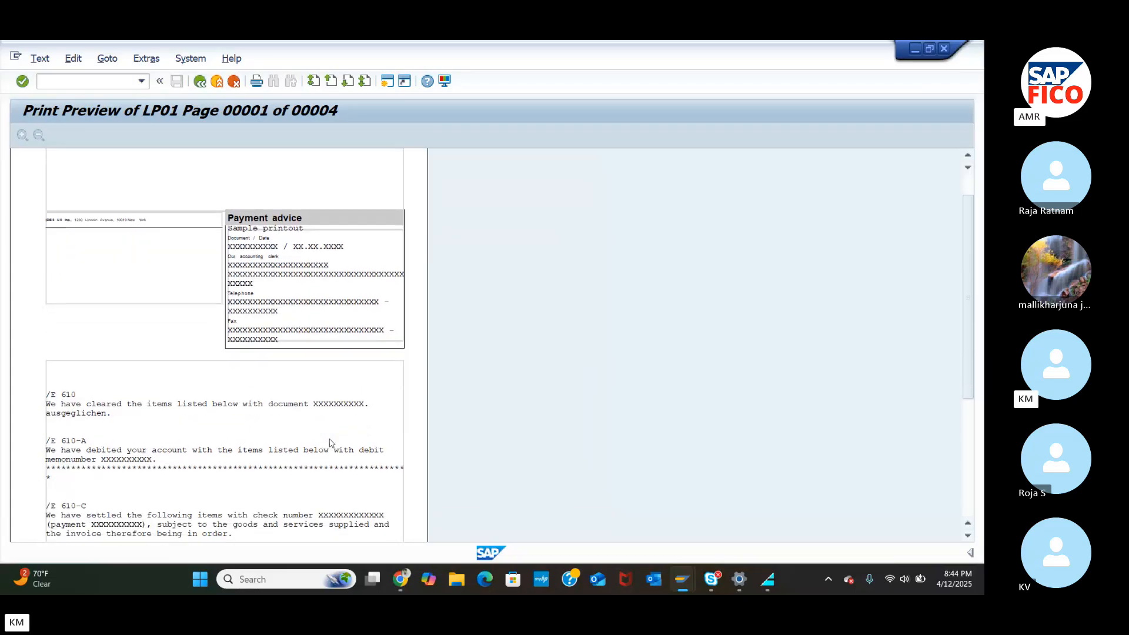
scroll(330, 443, down, 5)
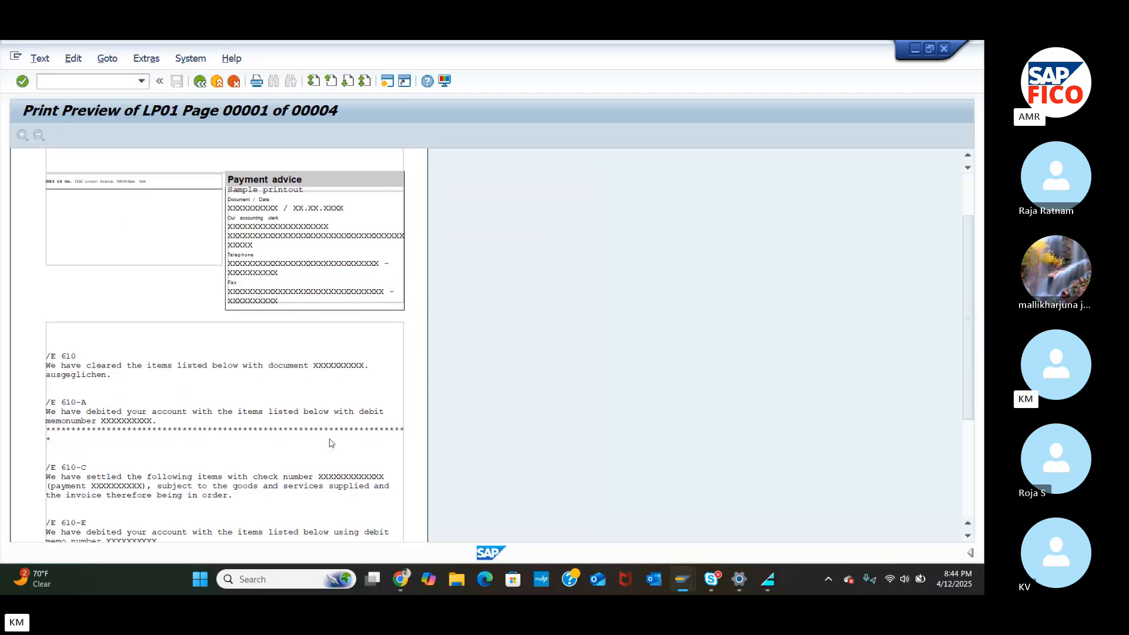
scroll(331, 443, down, 2)
scroll(331, 443, down, 2)
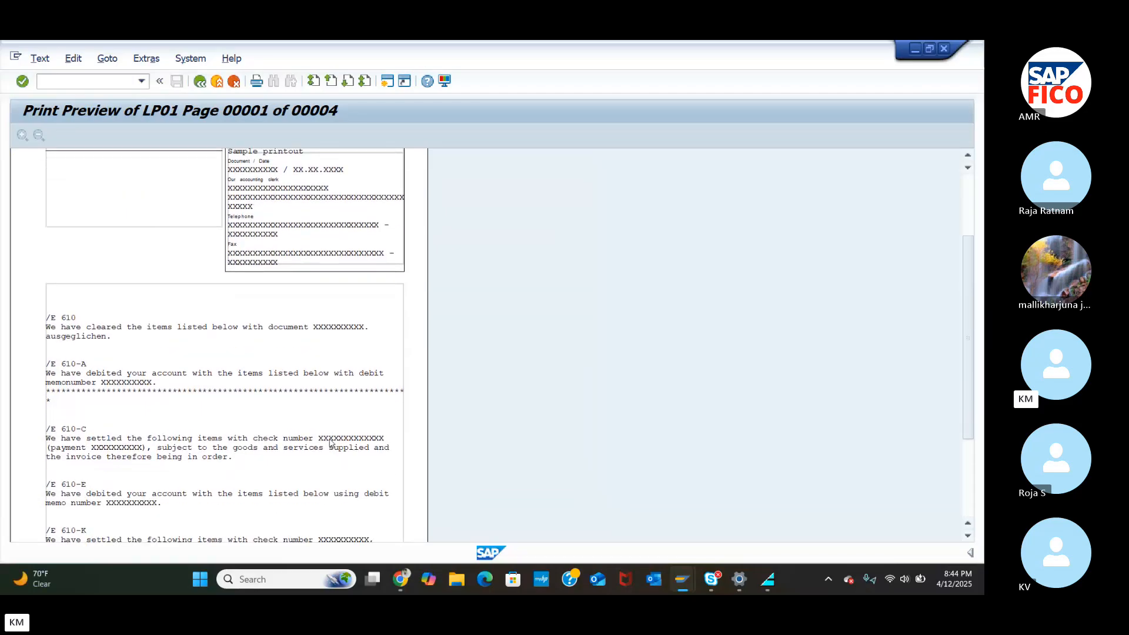
scroll(331, 443, down, 8)
scroll(331, 442, down, 3)
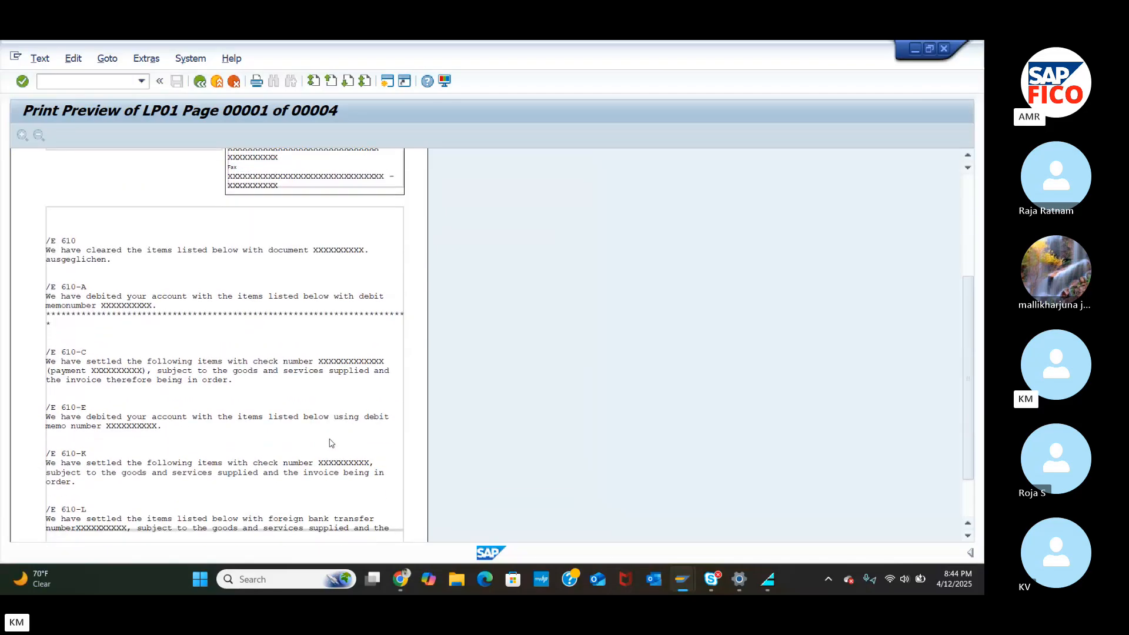
scroll(331, 443, up, 7)
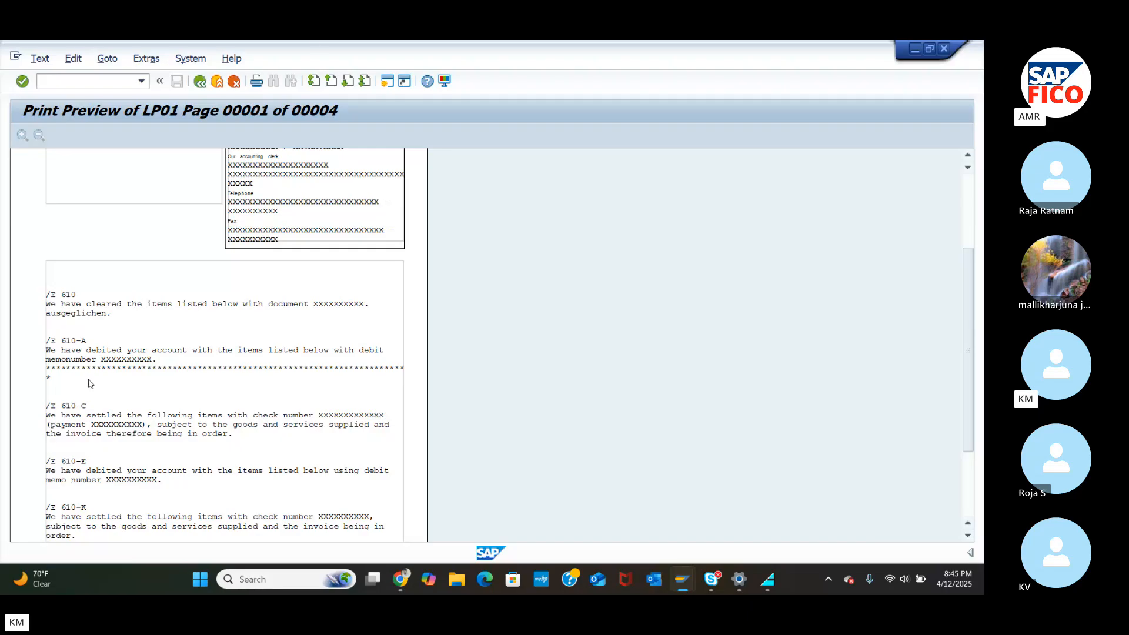
scroll(79, 310, up, 2)
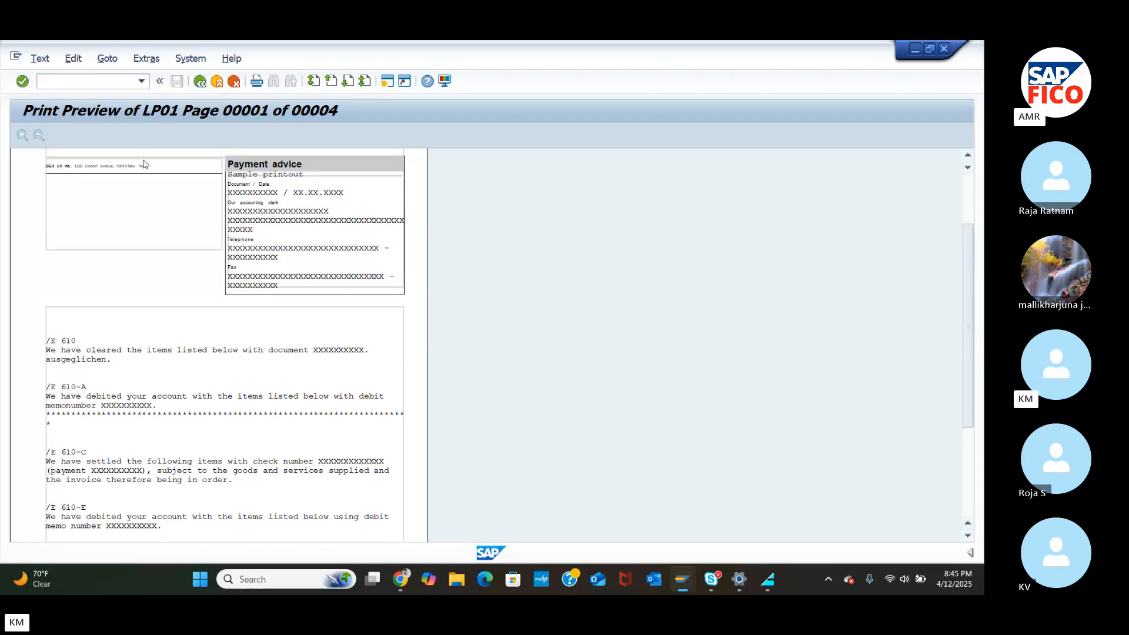
scroll(145, 164, up, 1)
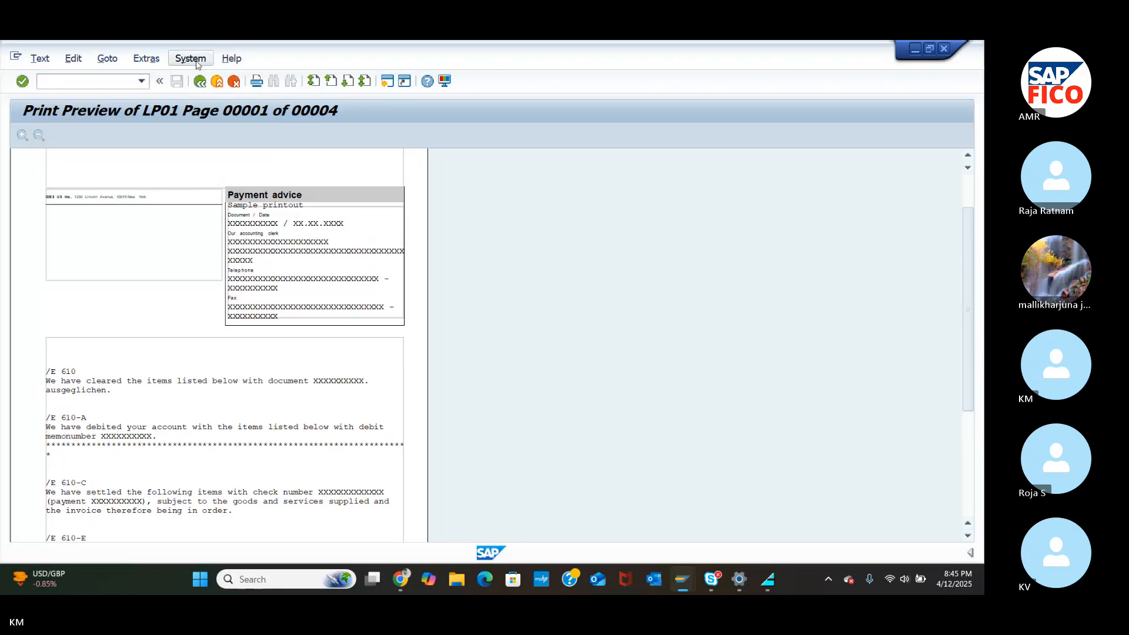
Step: Leave the form preview and the TA55 paying company code details, returning to the payment program overview
click(200, 81)
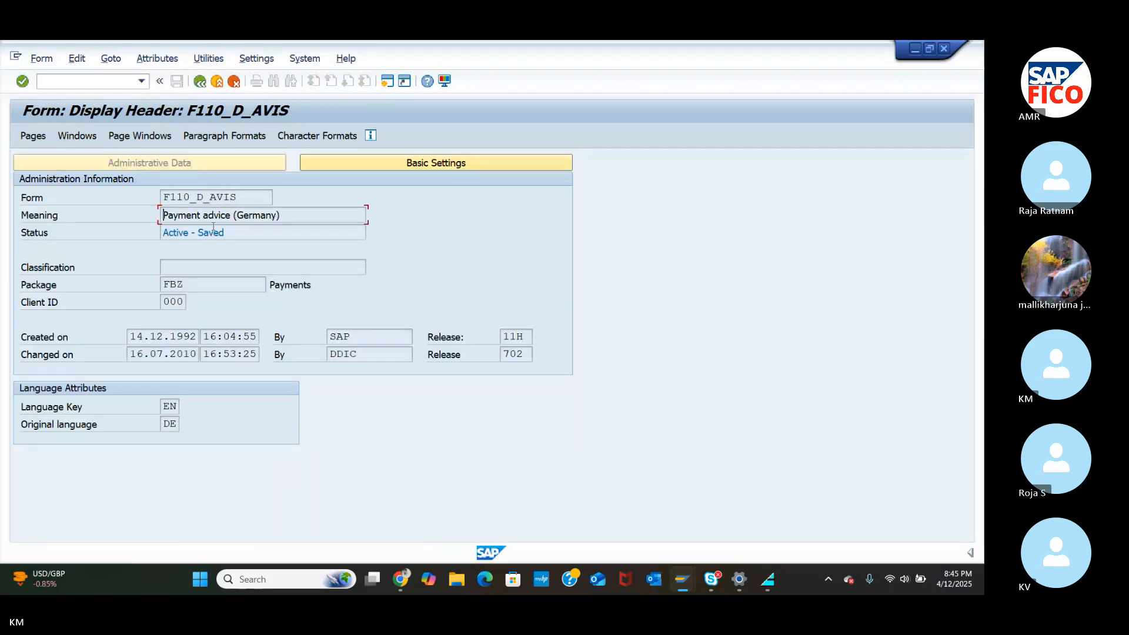
click(200, 80)
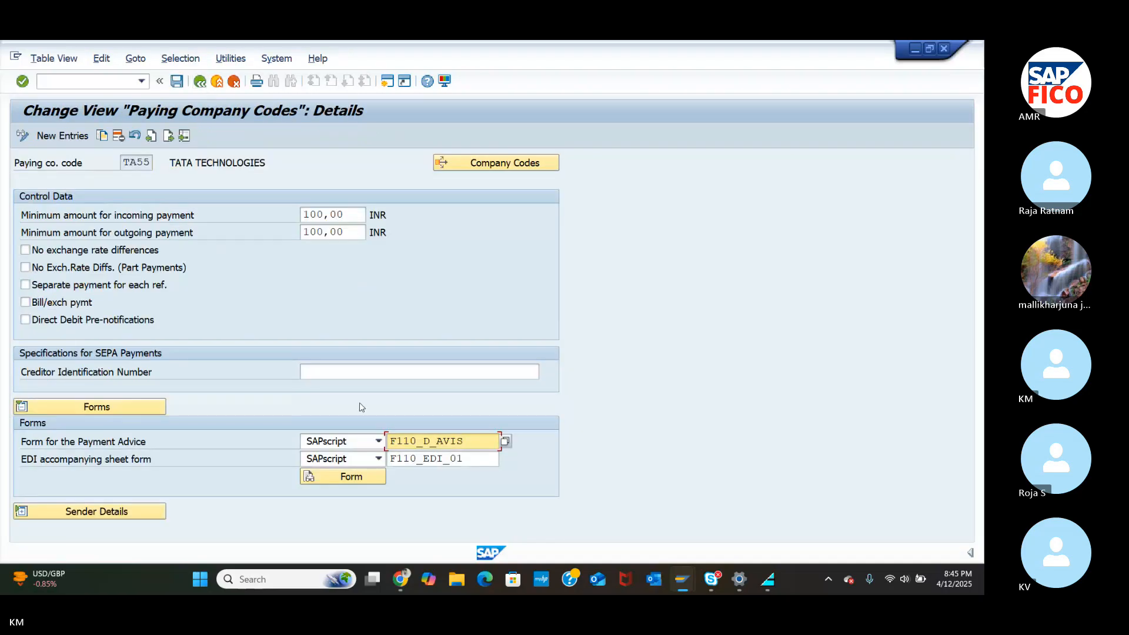
click(427, 459)
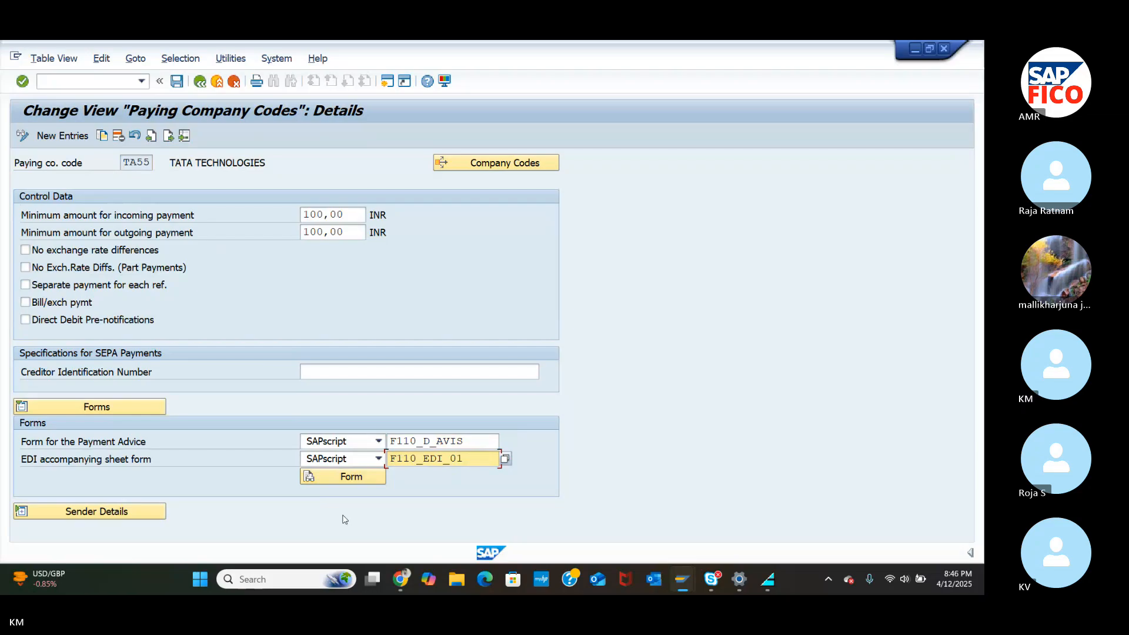
click(200, 81)
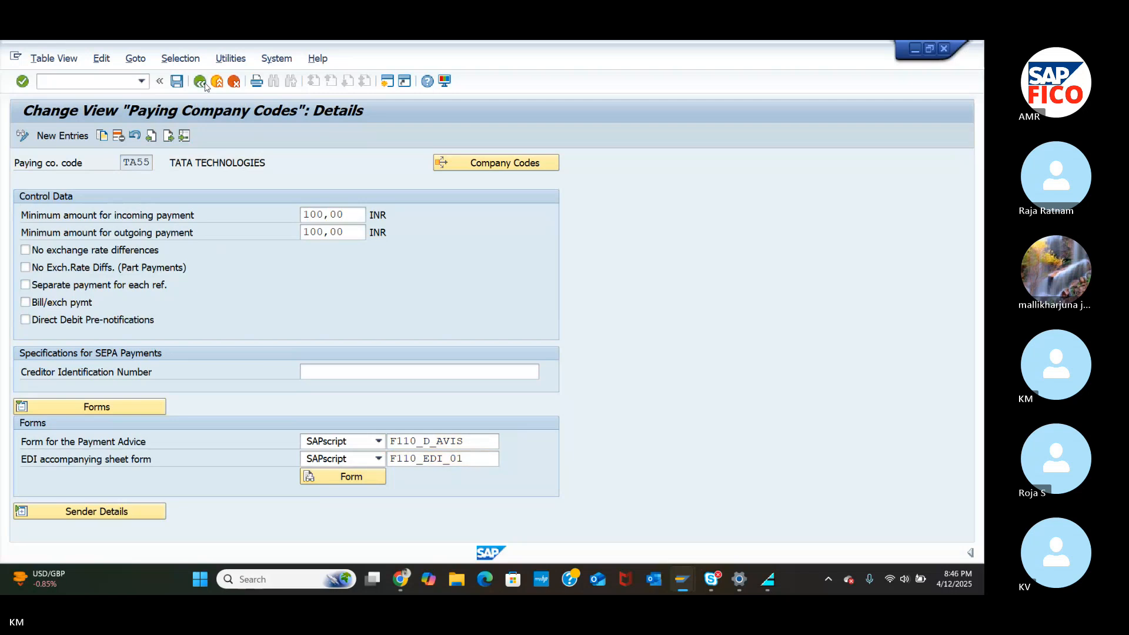
click(203, 82)
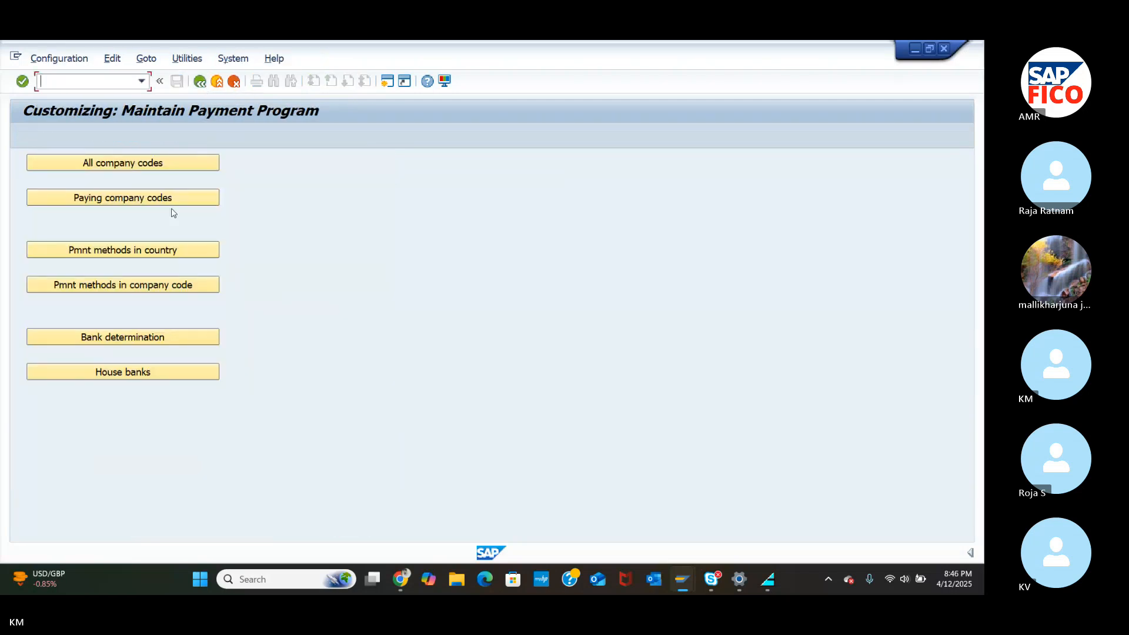
Step: Open the payment methods in country settings and position the list at country IN
click(161, 251)
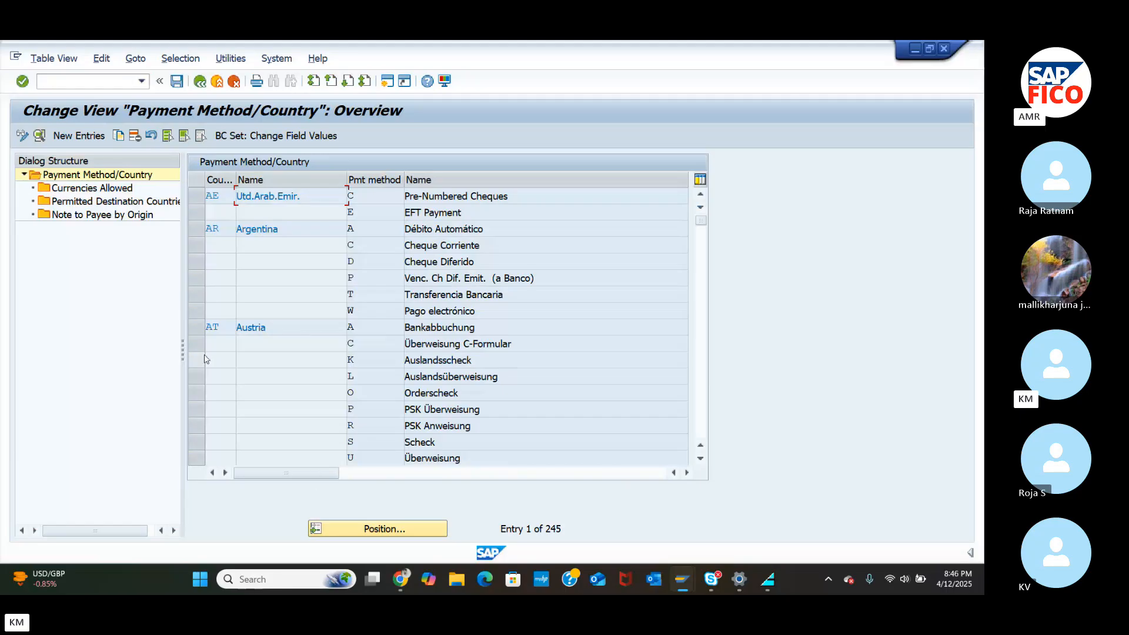
scroll(413, 328, down, 1)
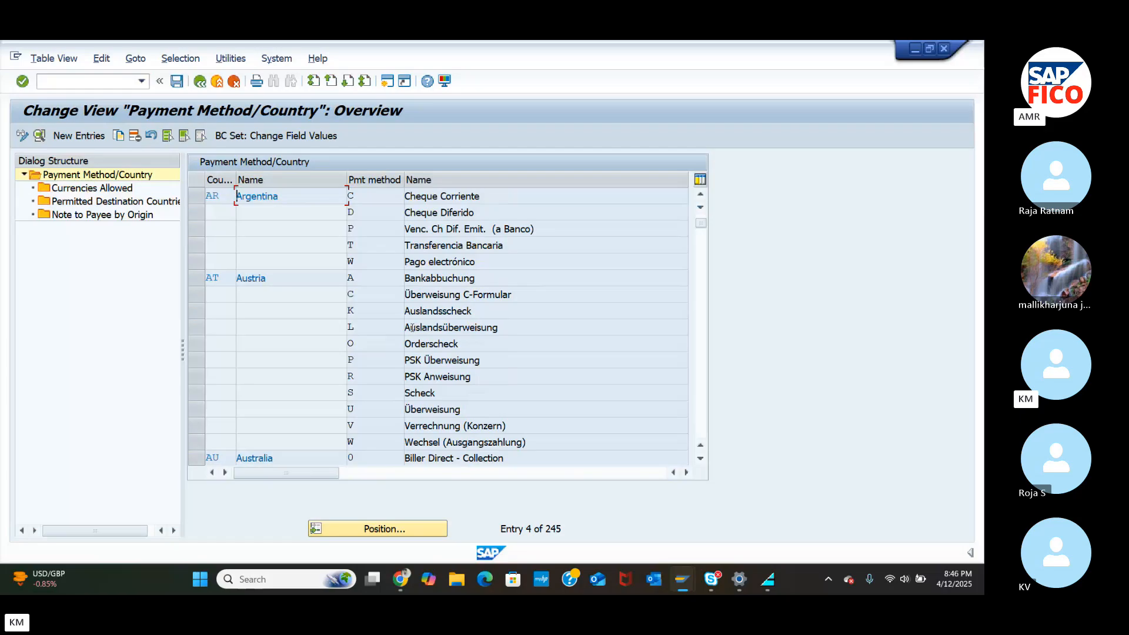
click(419, 528)
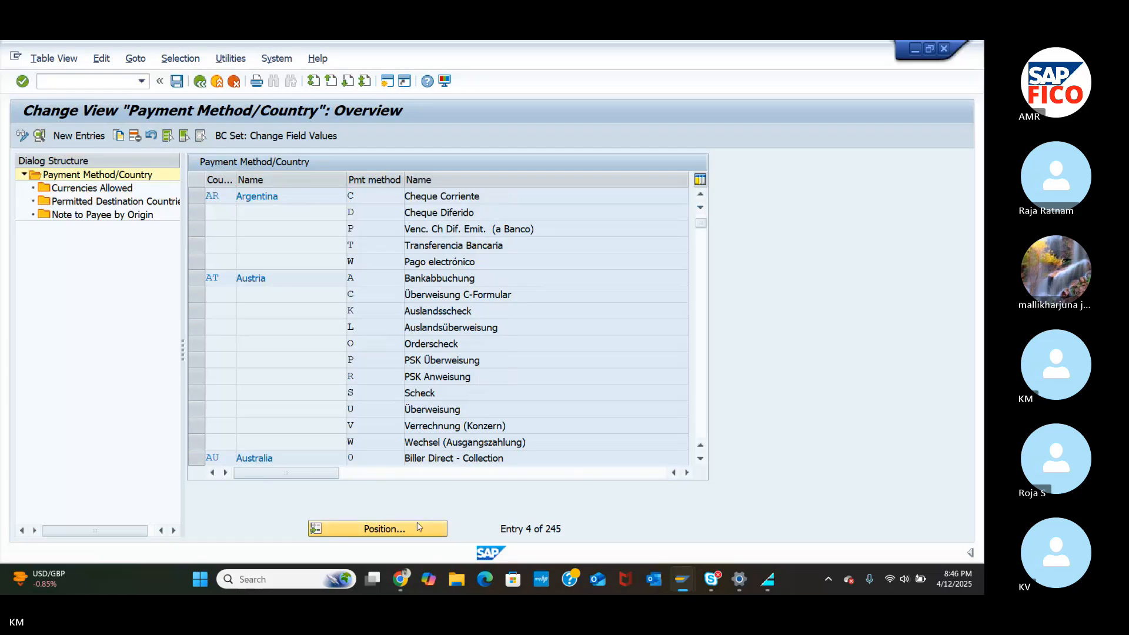
text(I)
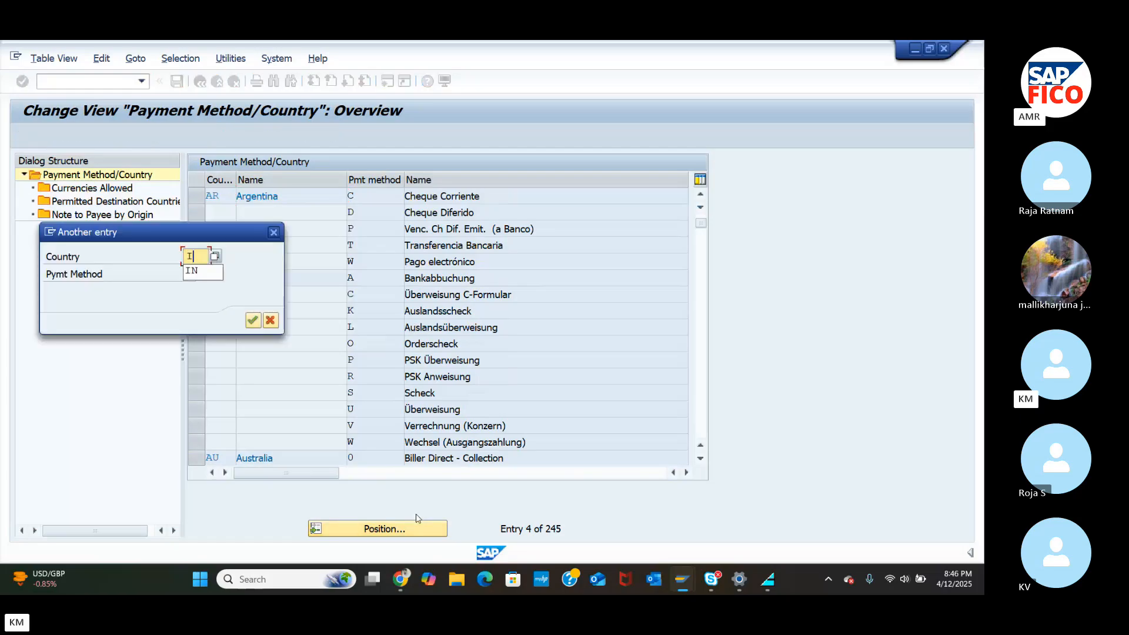
text(N)
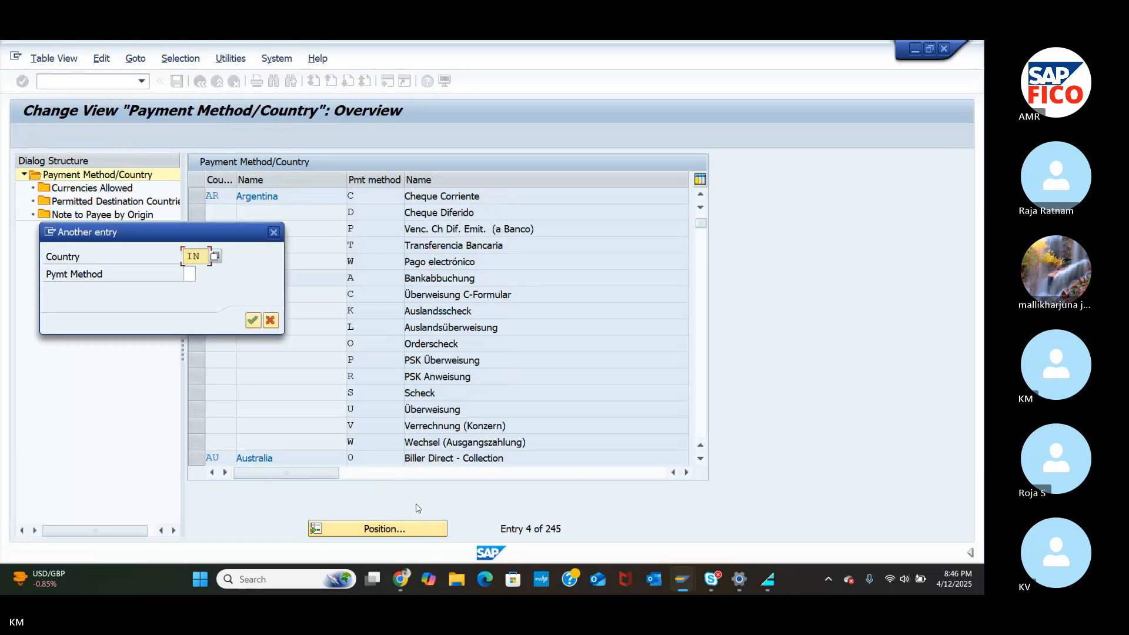
click(252, 321)
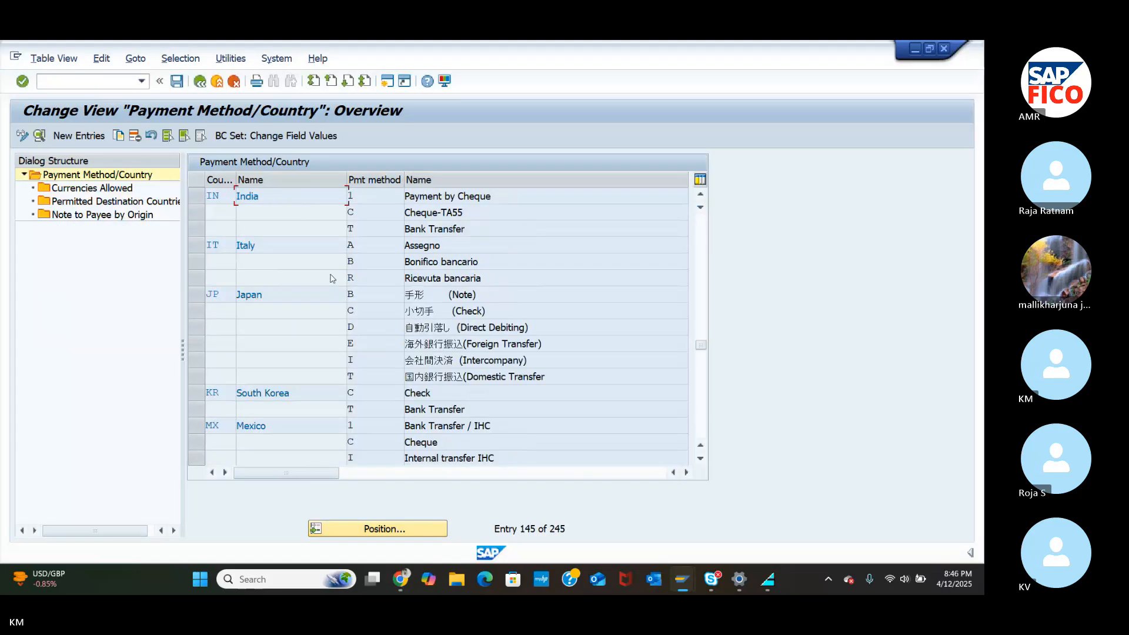
Step: Display India's payment method C (Cheque-TA55) and review its classification, required master record specifications, posting details and payment medium
double_click(355, 218)
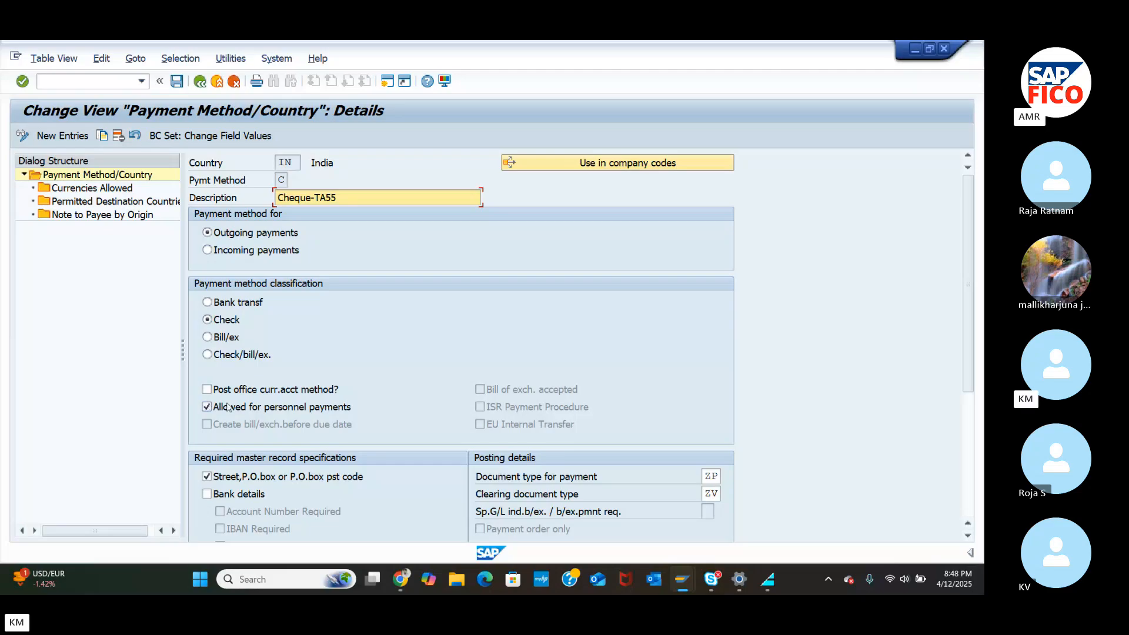
scroll(449, 452, down, 1)
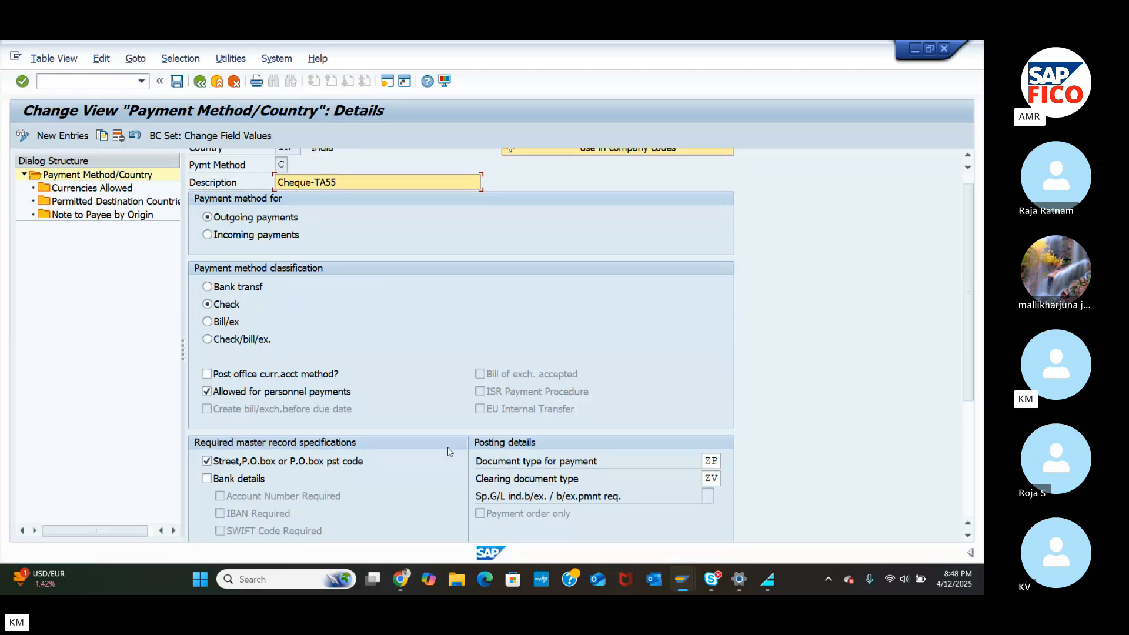
scroll(450, 452, down, 3)
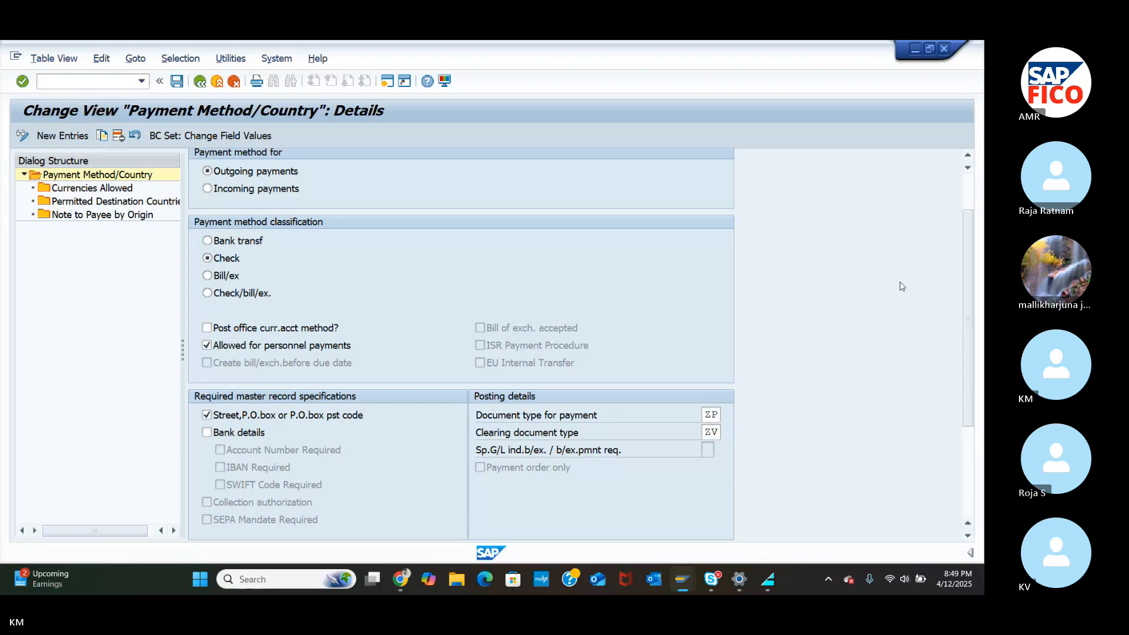
scroll(902, 287, down, 3)
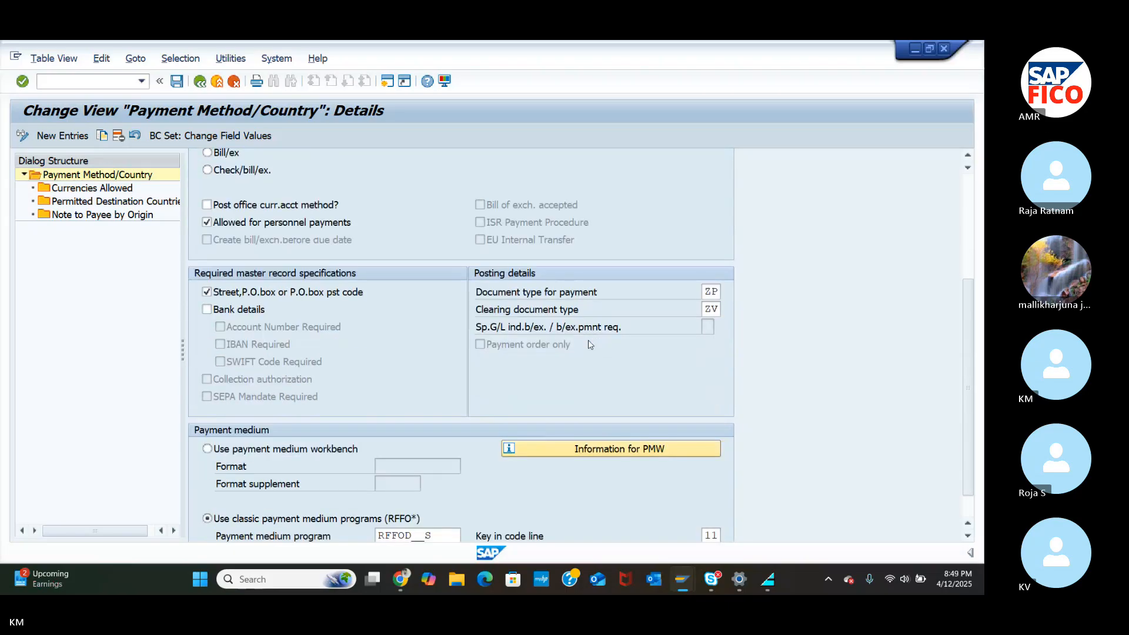
scroll(590, 344, down, 1)
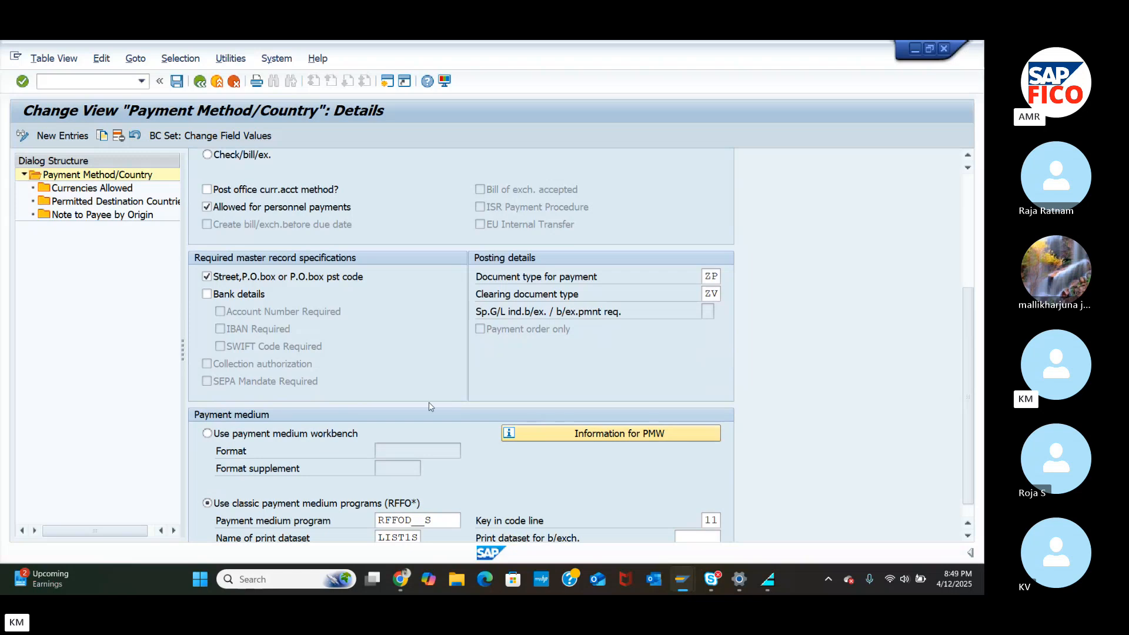
scroll(399, 411, down, 1)
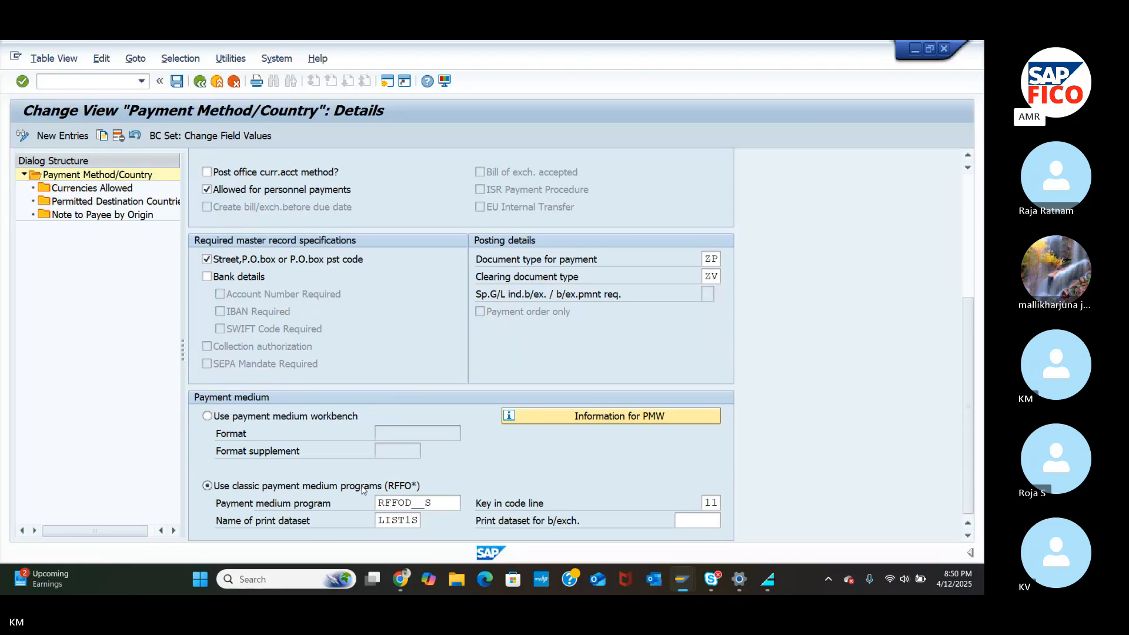
Step: Leave the payment method details and the country list, returning to the payment program overview
click(207, 83)
click(201, 81)
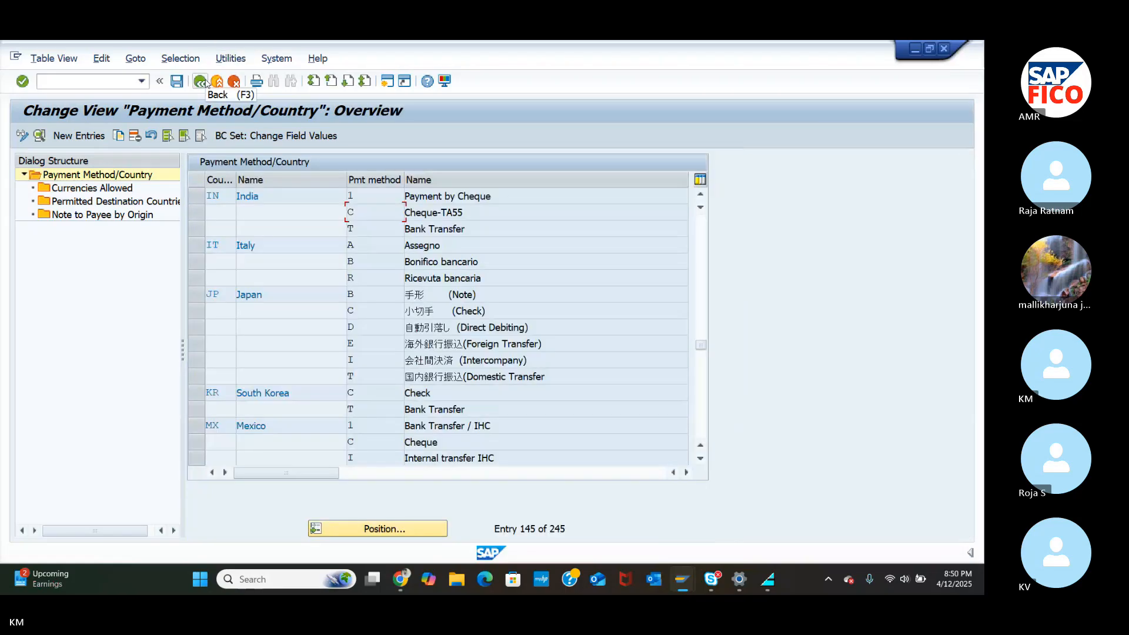
click(201, 81)
click(201, 81)
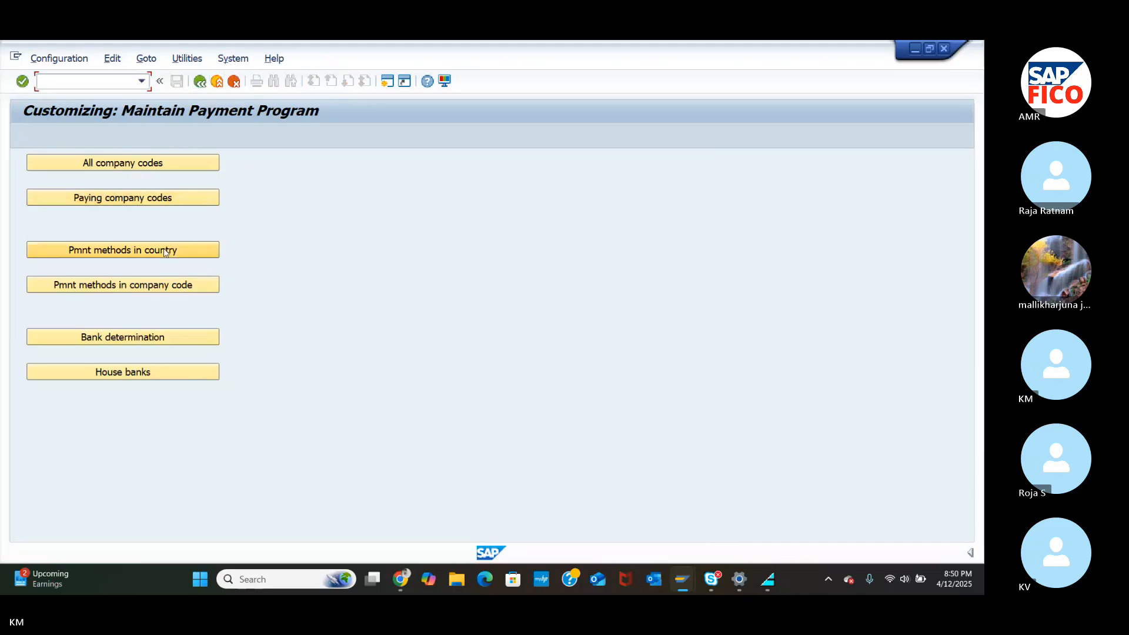
Step: Open the payment methods in company code settings and position the list at paying company code TA55
click(148, 288)
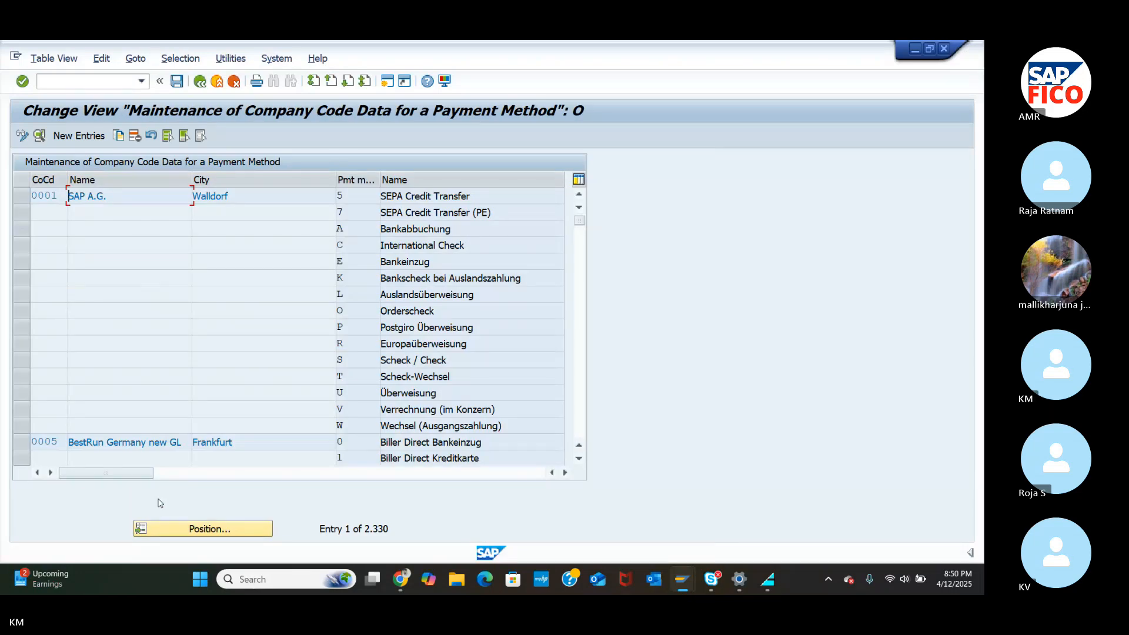
click(170, 533)
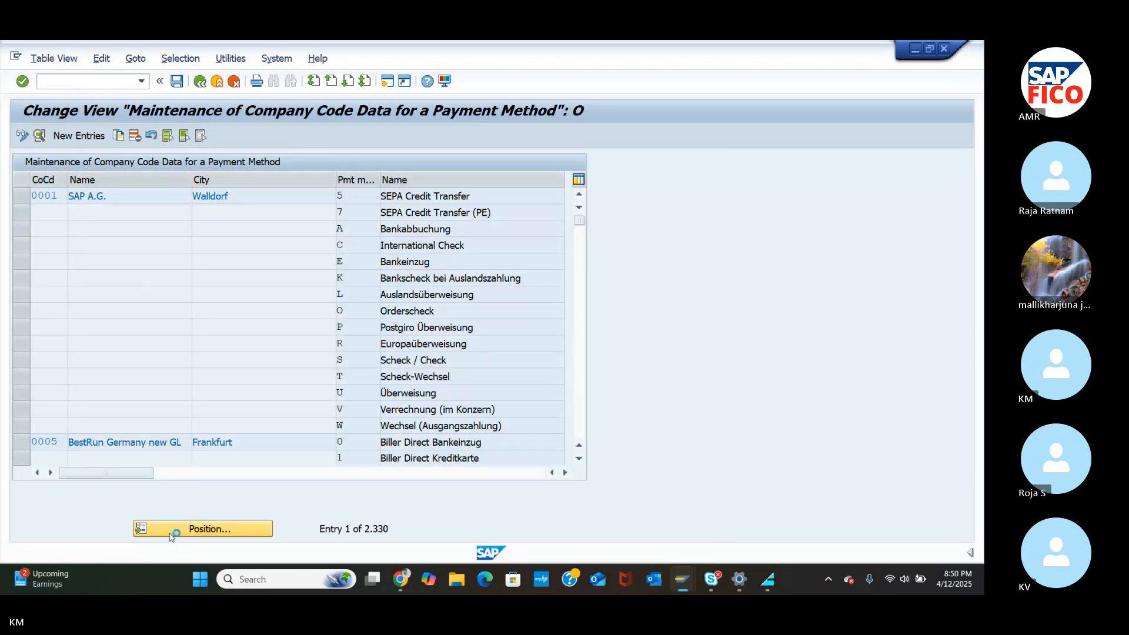
text(T)
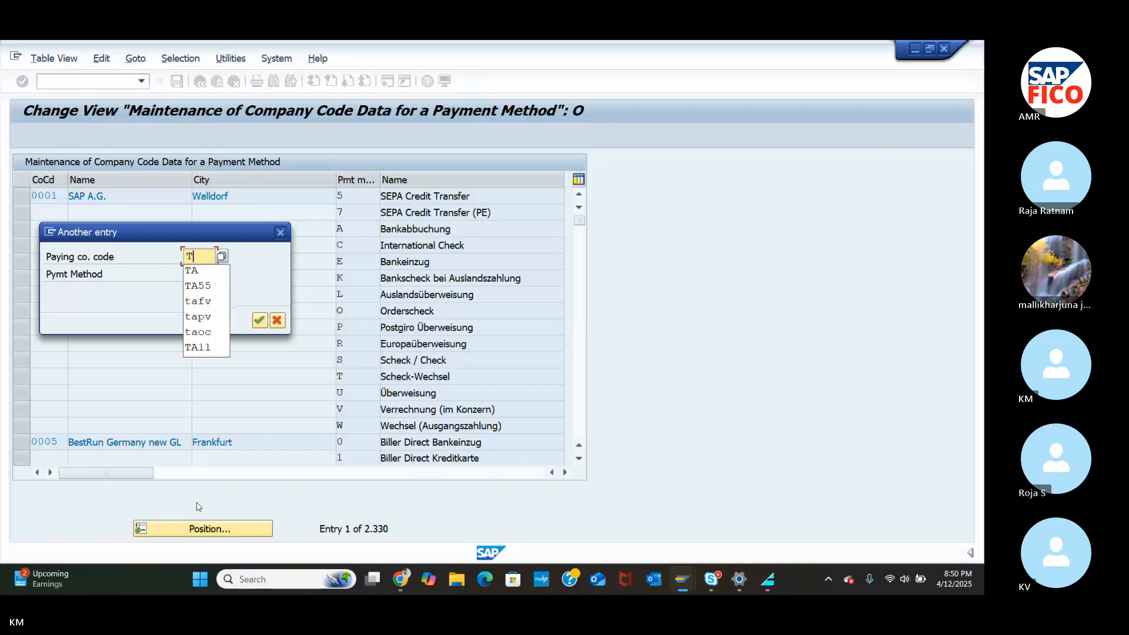
text(A)
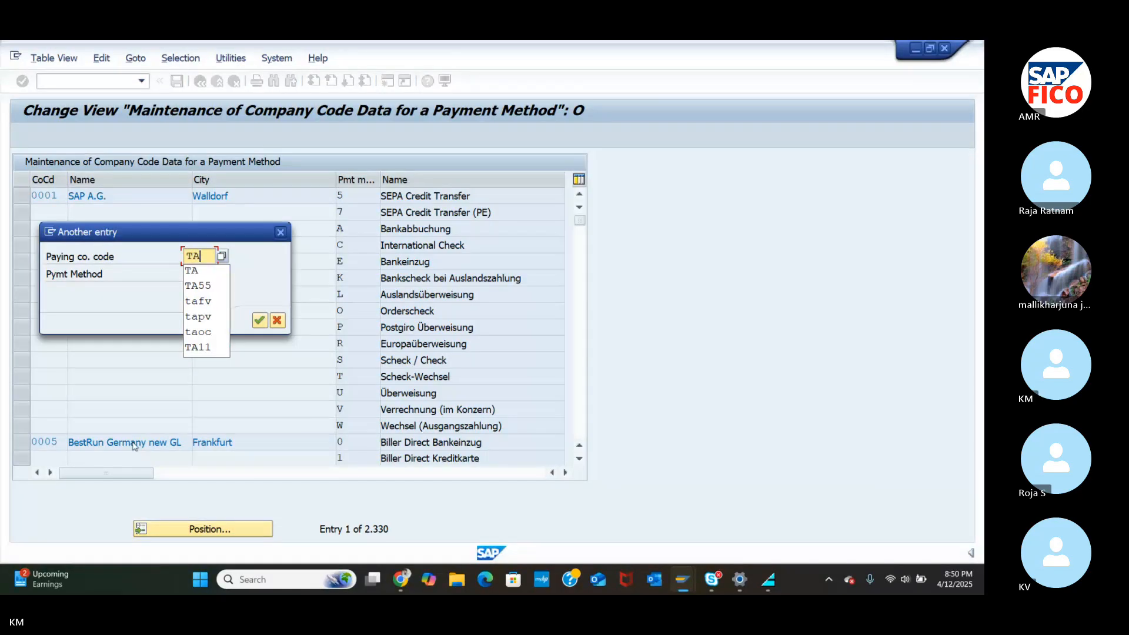
click(209, 289)
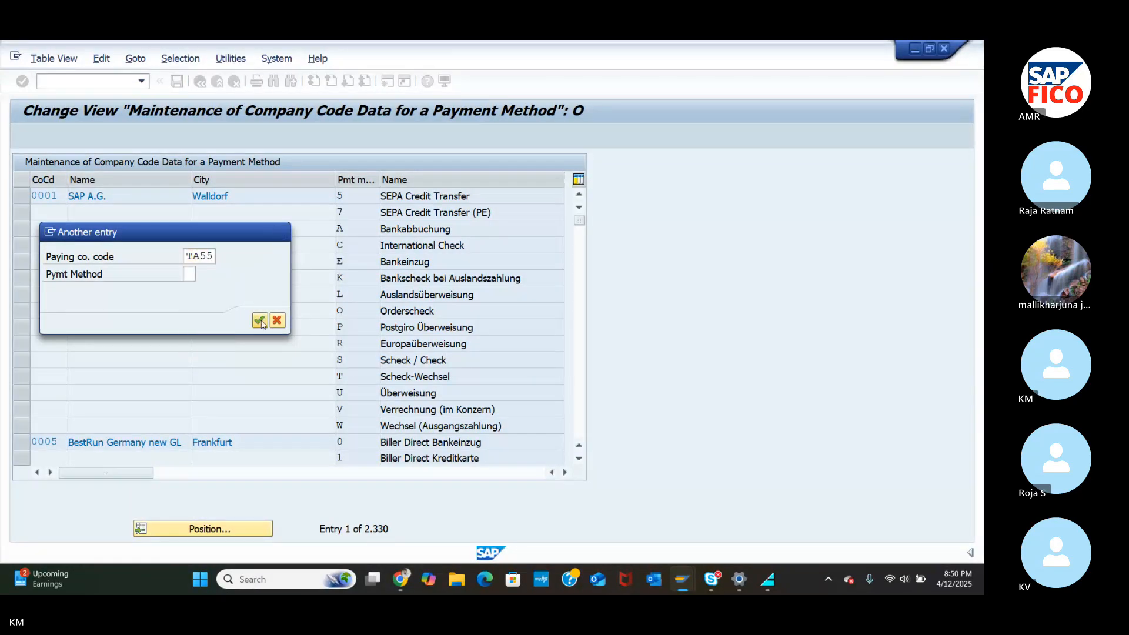
click(259, 321)
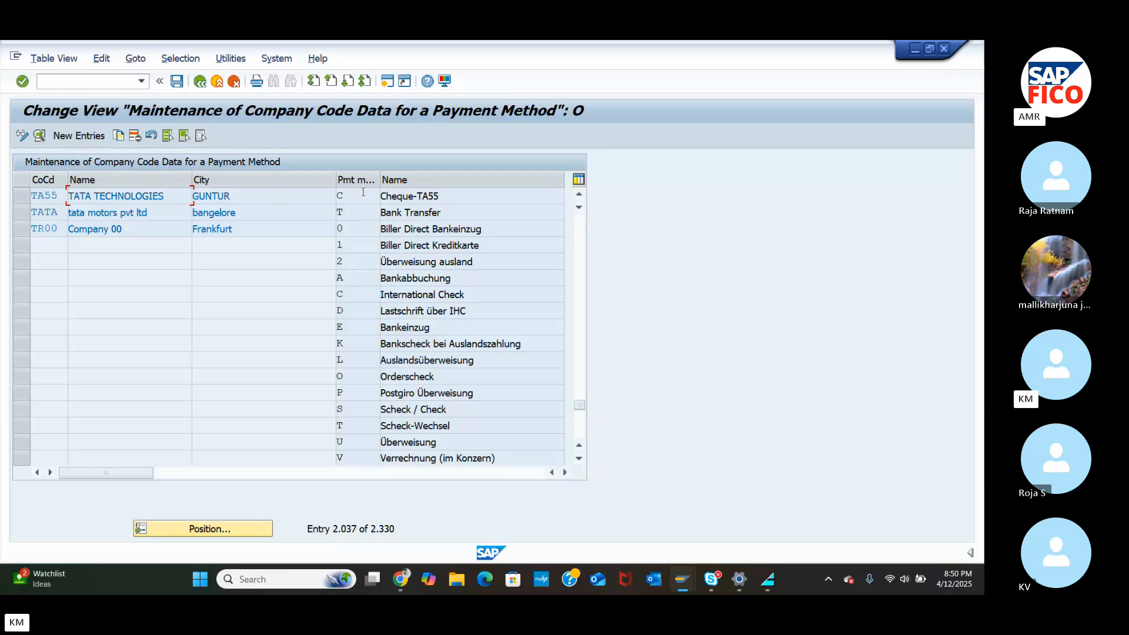
Step: Display TA55's payment method C and review its amount limits, foreign payment settings, bank selection control and payment medium form data
double_click(56, 198)
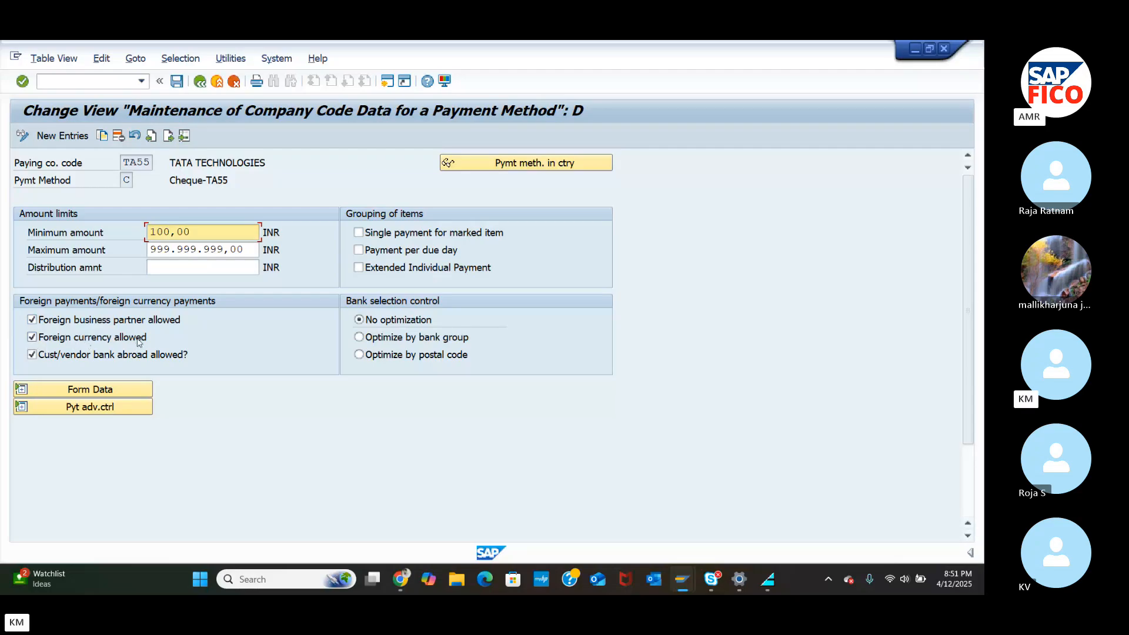
click(129, 388)
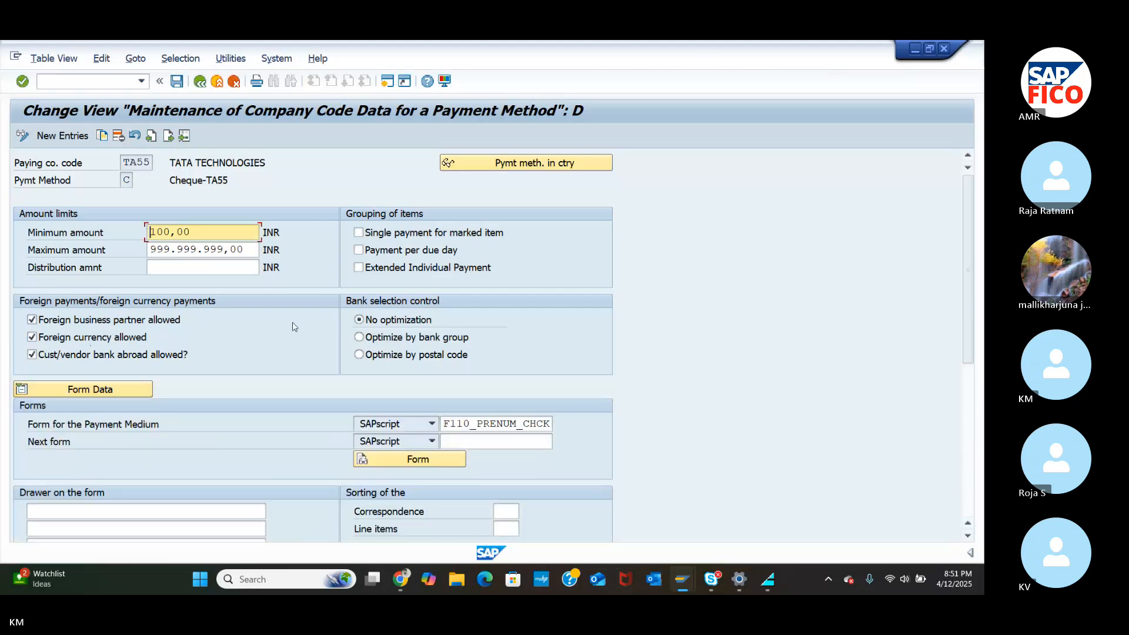
scroll(346, 315, down, 1)
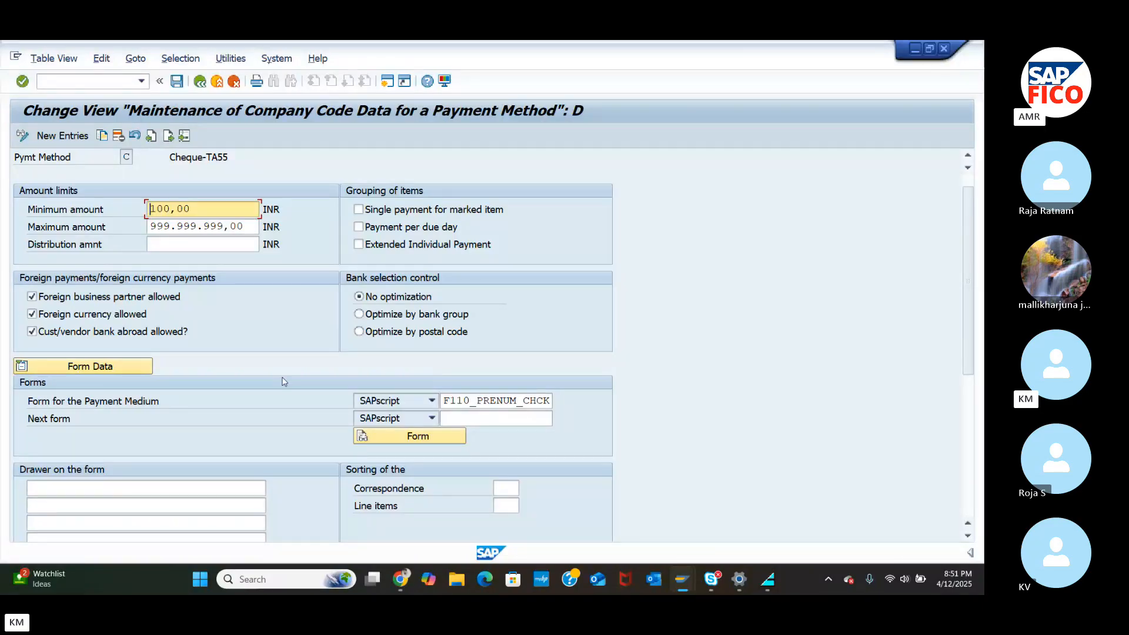
click(480, 401)
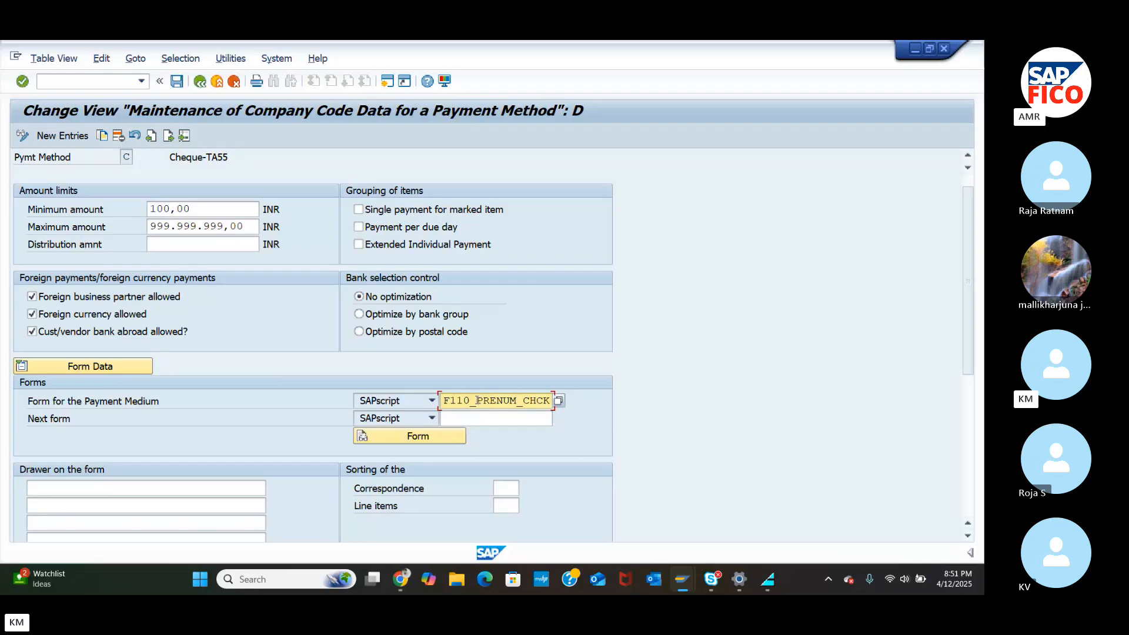
Step: Display the payment medium form F110_PRENUM_CHCK and run a printing test as a print preview on output device LP01
click(377, 438)
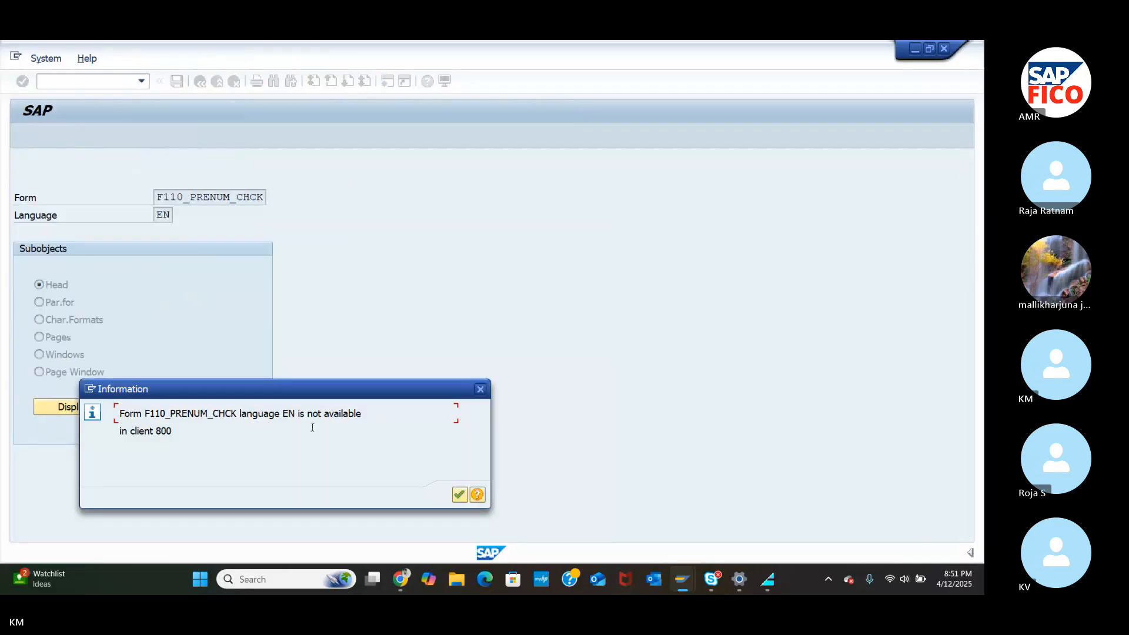
click(457, 495)
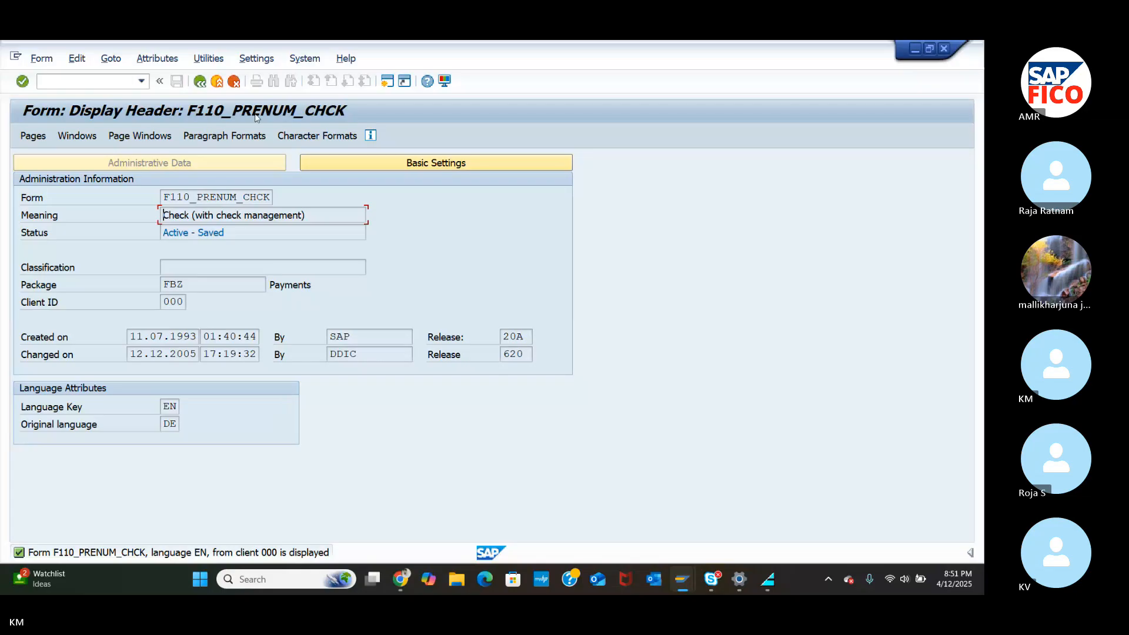
click(254, 58)
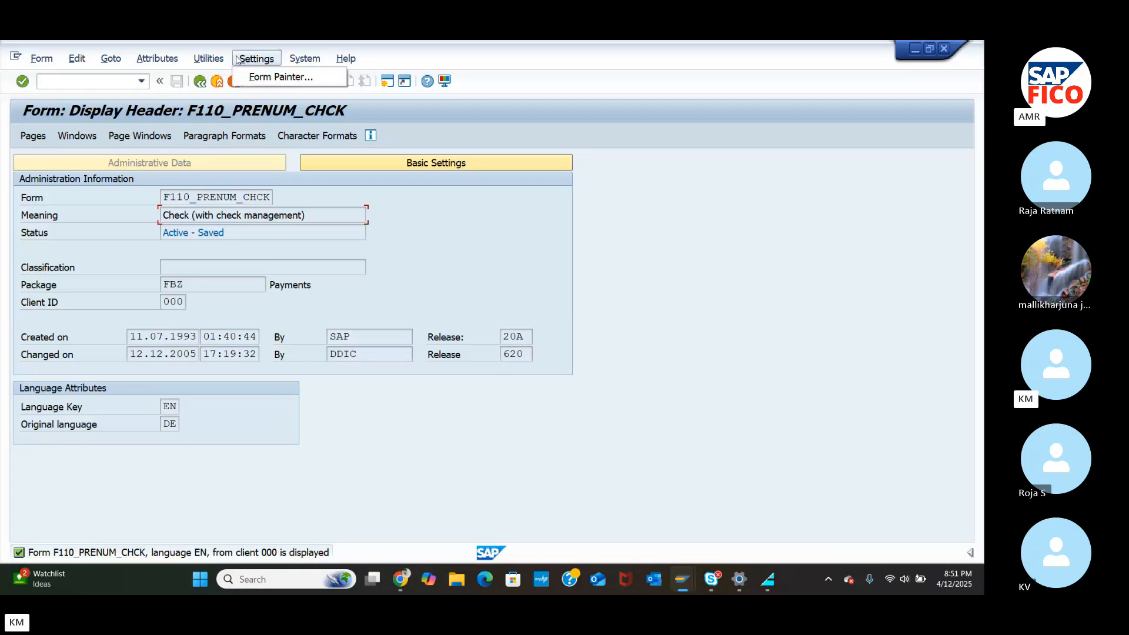
mouse_move(220, 59)
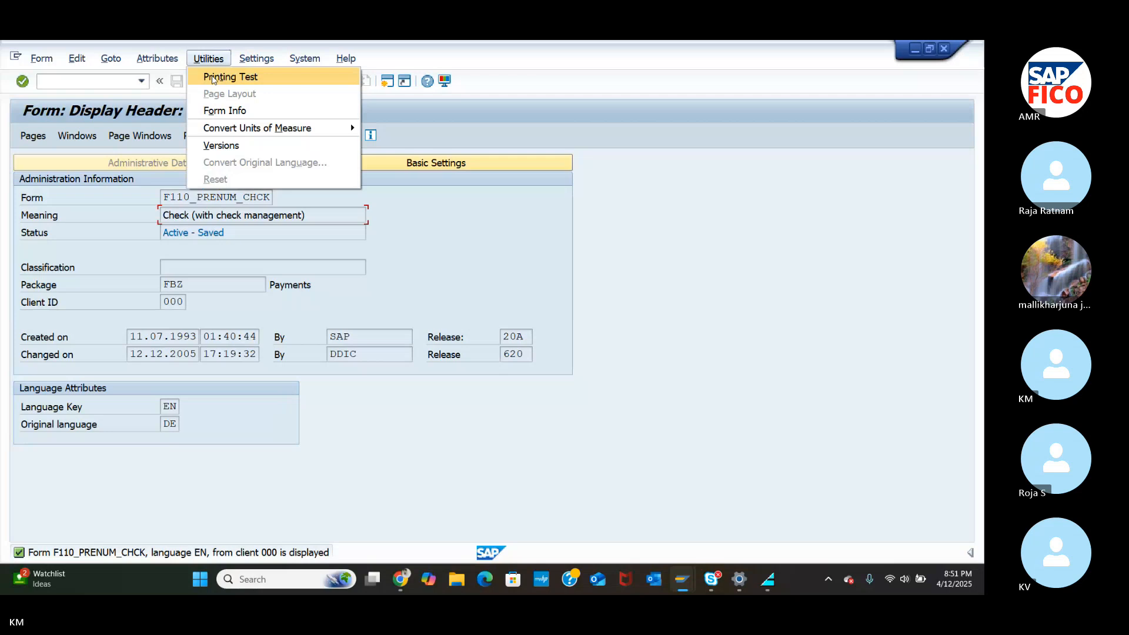
click(213, 78)
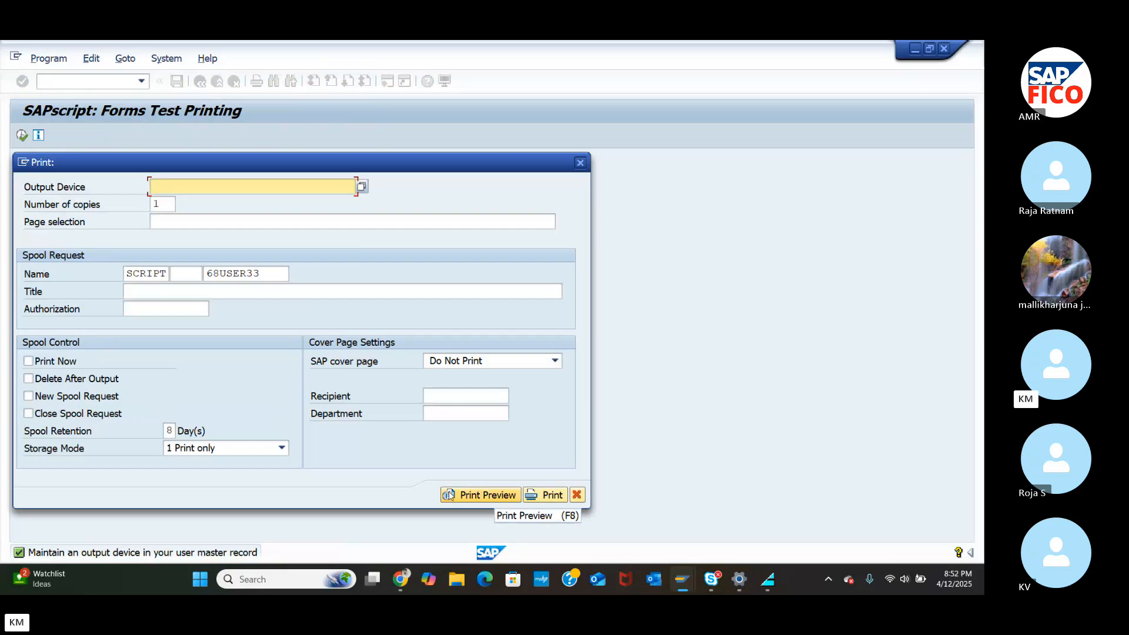
text(LP)
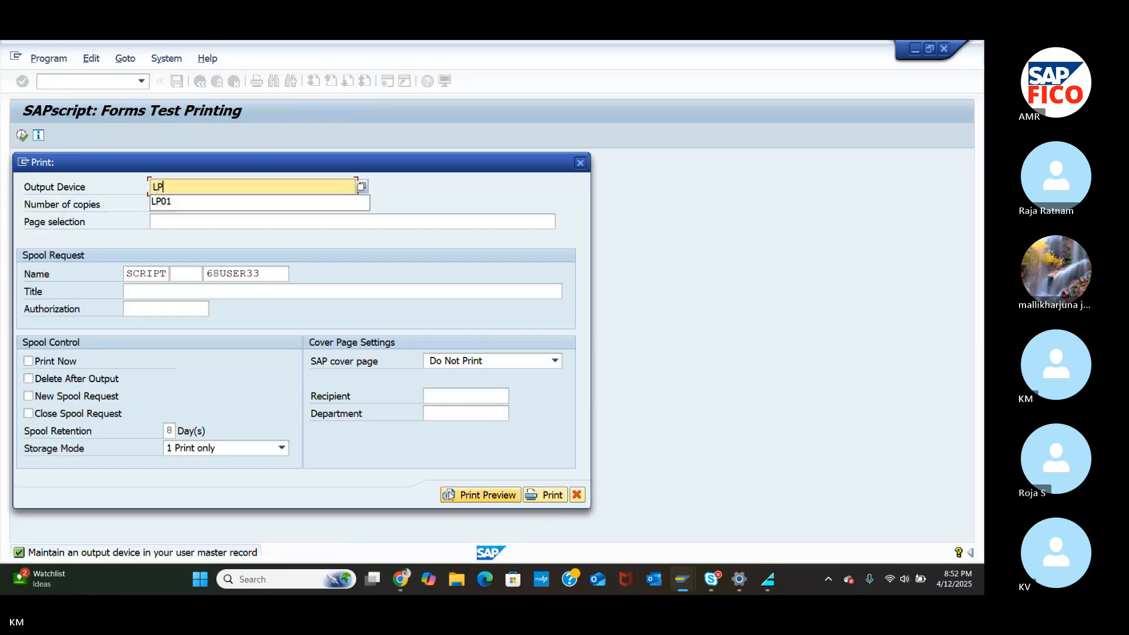
click(216, 207)
click(499, 496)
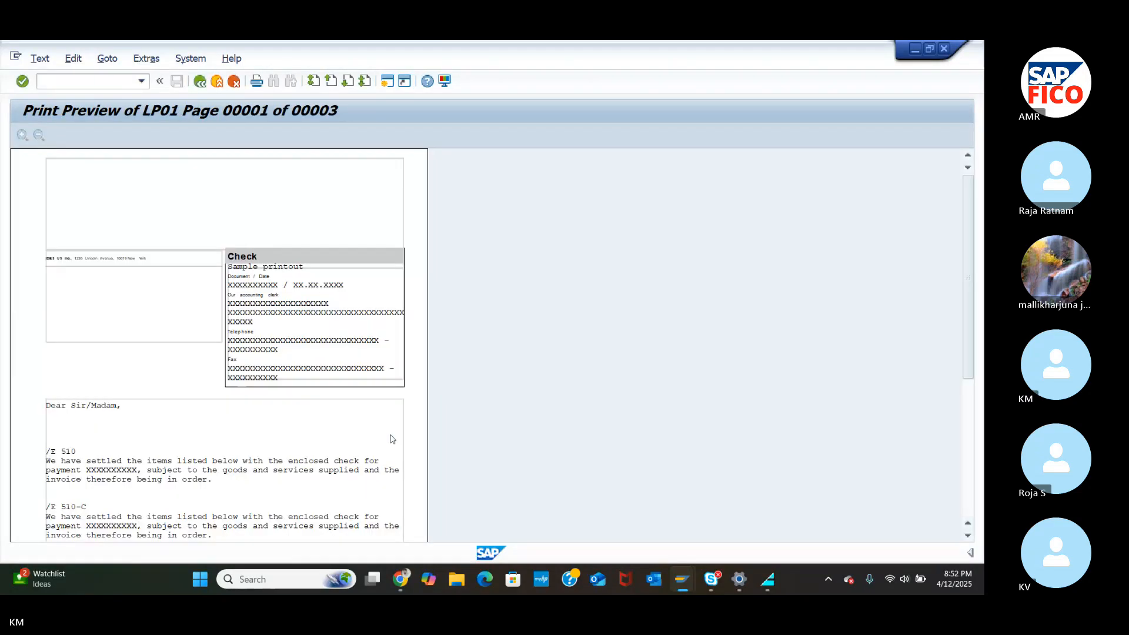
Step: Examine the first page of the check form's print preview, including the header block, letter text and lower check section
scroll(307, 443, down, 2)
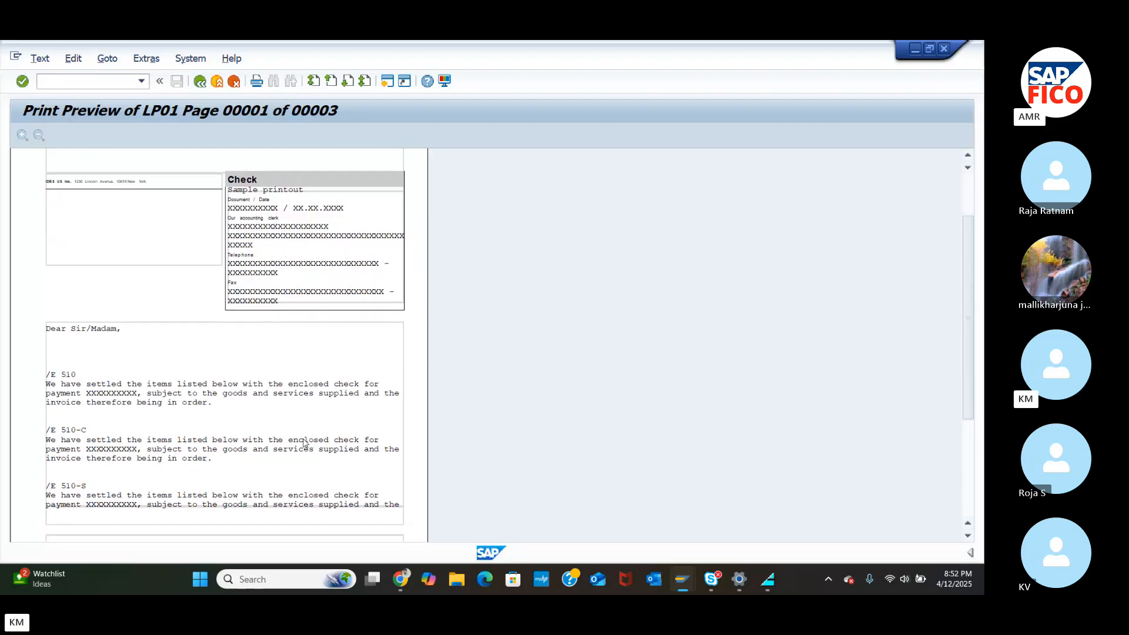
scroll(305, 442, up, 1)
scroll(305, 442, up, 1)
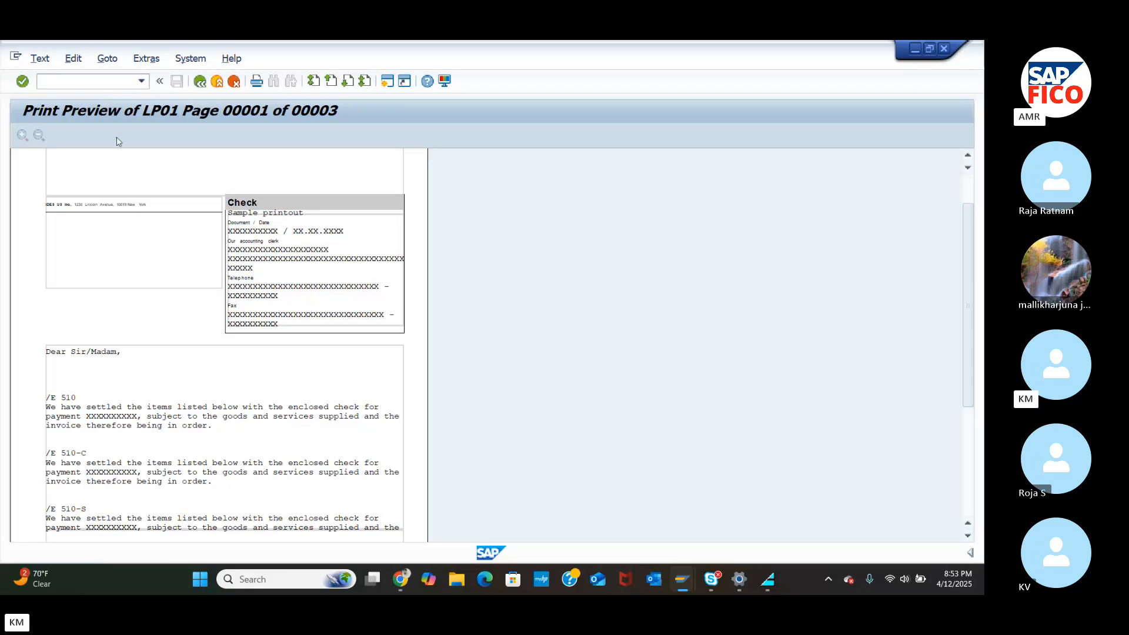
scroll(172, 406, down, 2)
scroll(172, 406, down, 6)
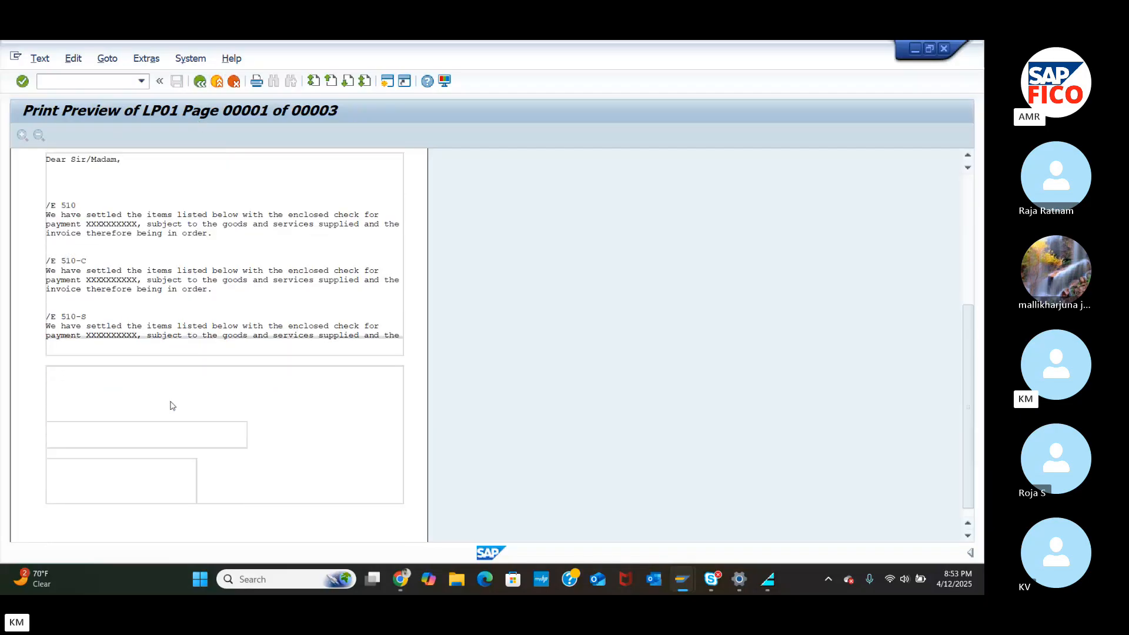
scroll(173, 406, up, 7)
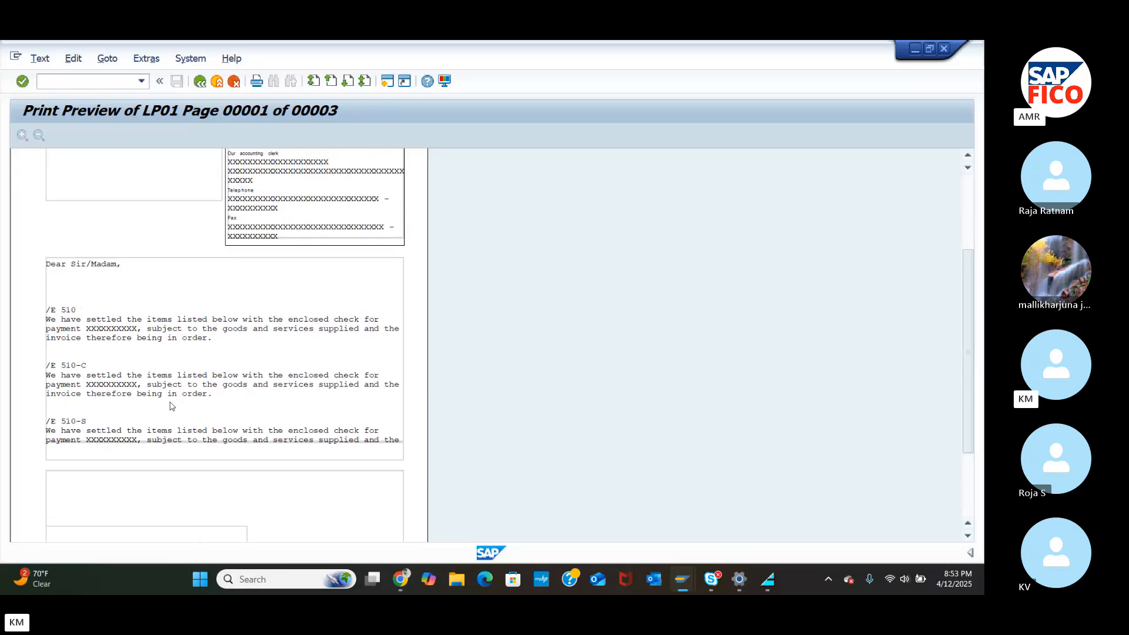
scroll(171, 406, up, 1)
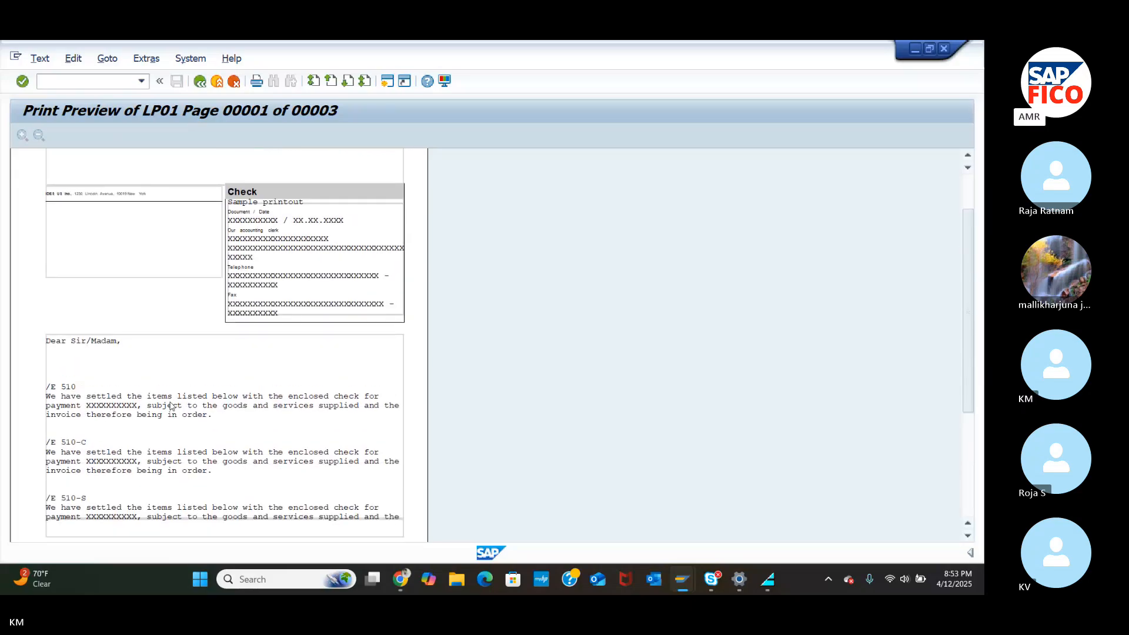
scroll(171, 405, up, 3)
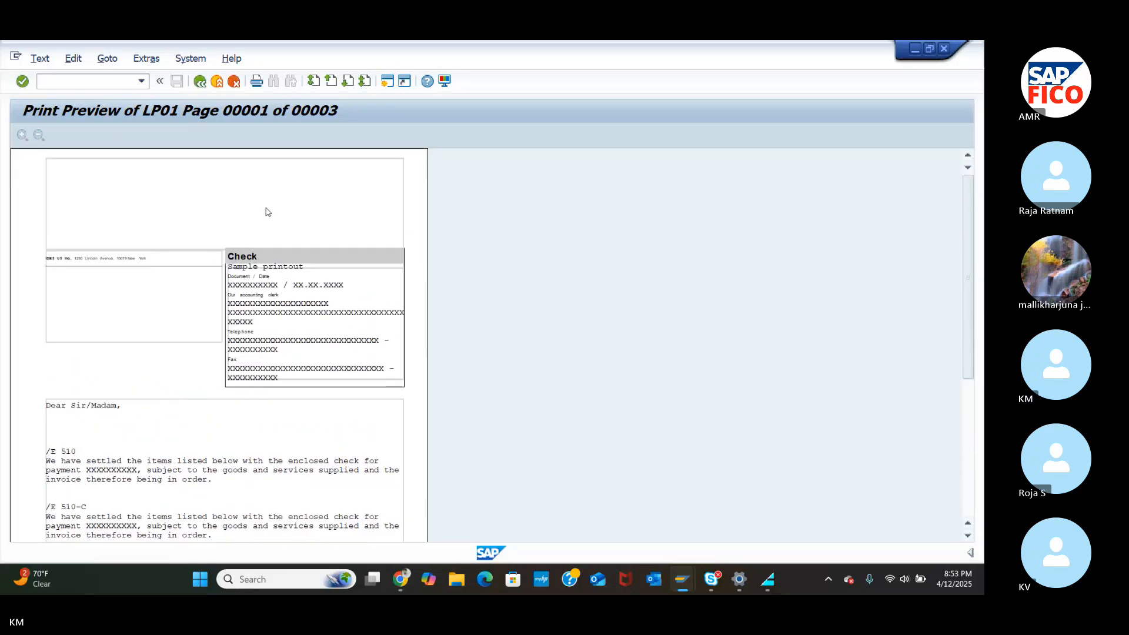
Step: Leave the check form preview and the TA55 payment method details, returning to the payment program overview
click(200, 81)
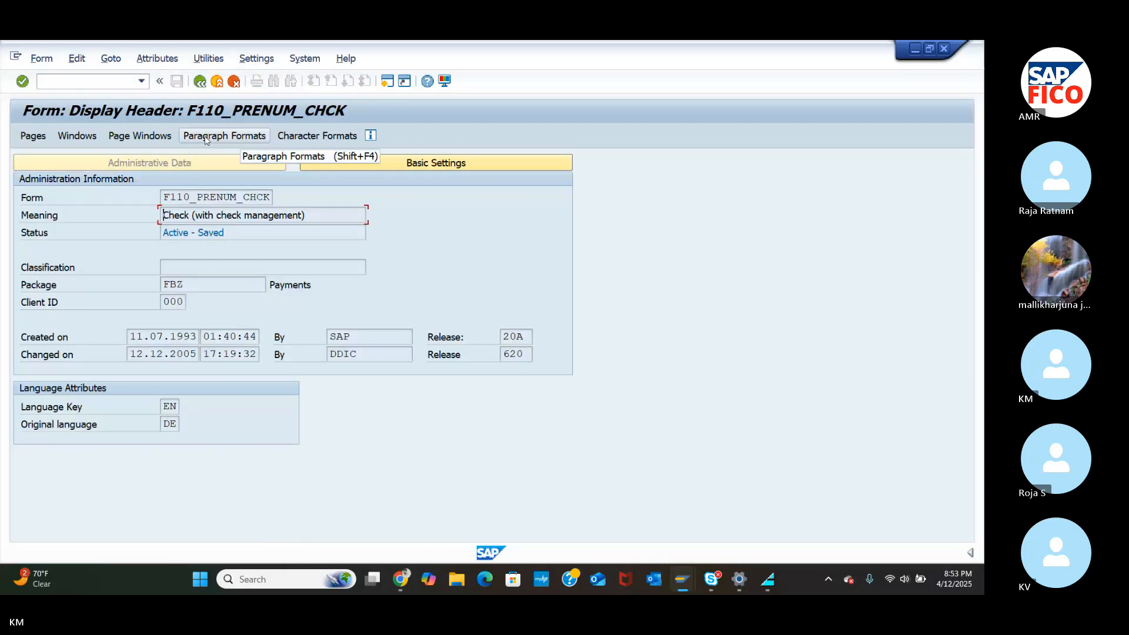
click(203, 82)
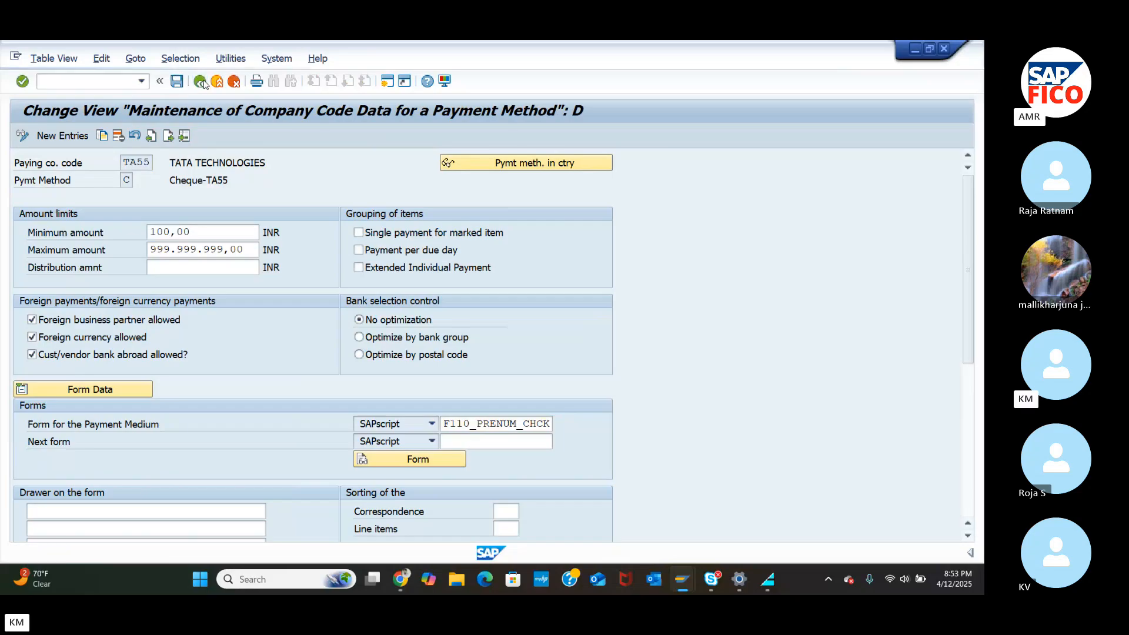
click(202, 82)
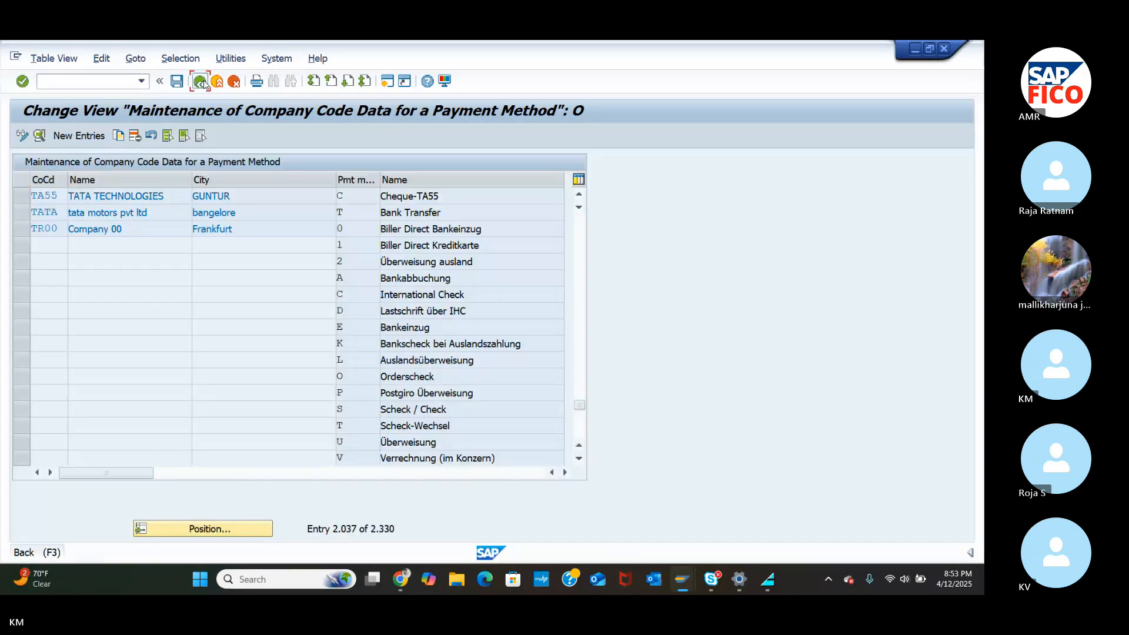
click(203, 82)
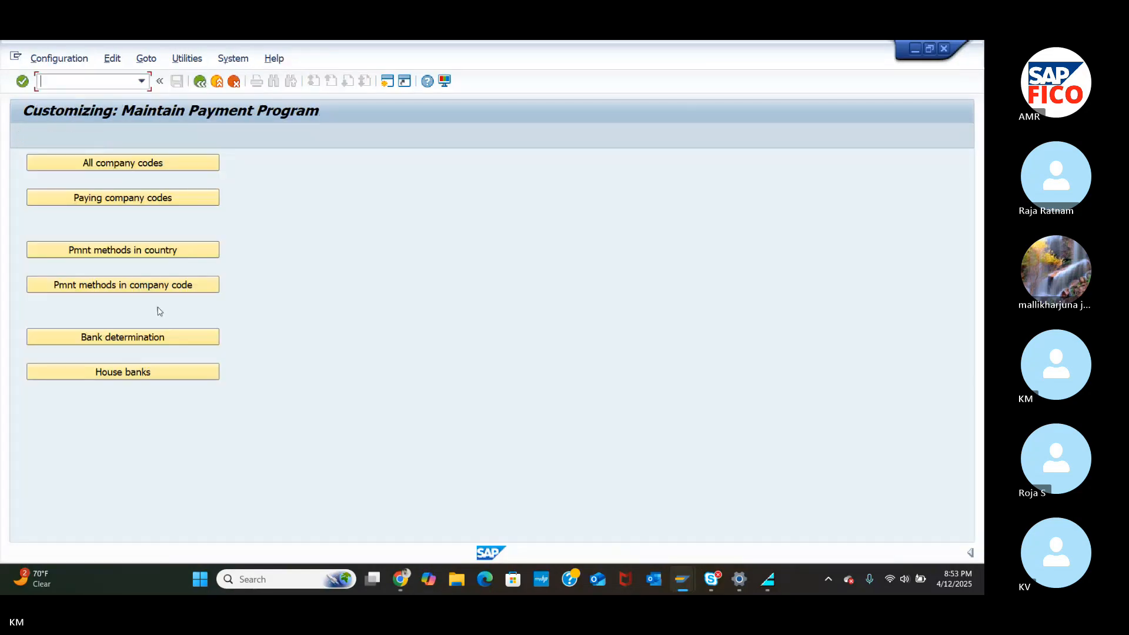
Step: Open the bank determination settings and position the bank selection list at paying company code TA55
click(143, 343)
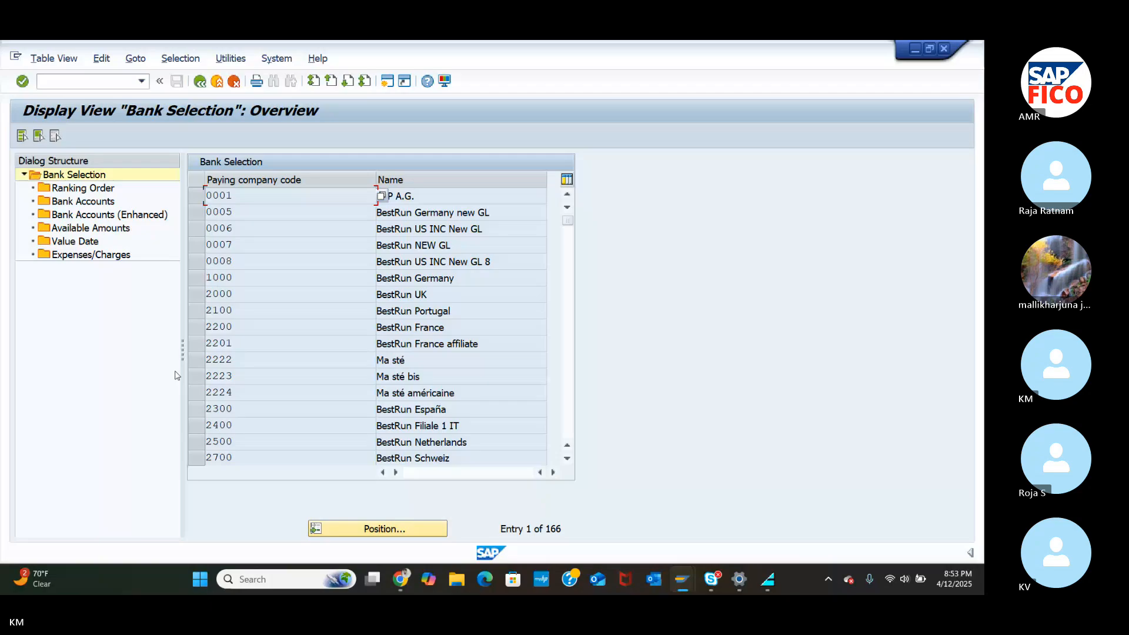
click(367, 529)
text(TA)
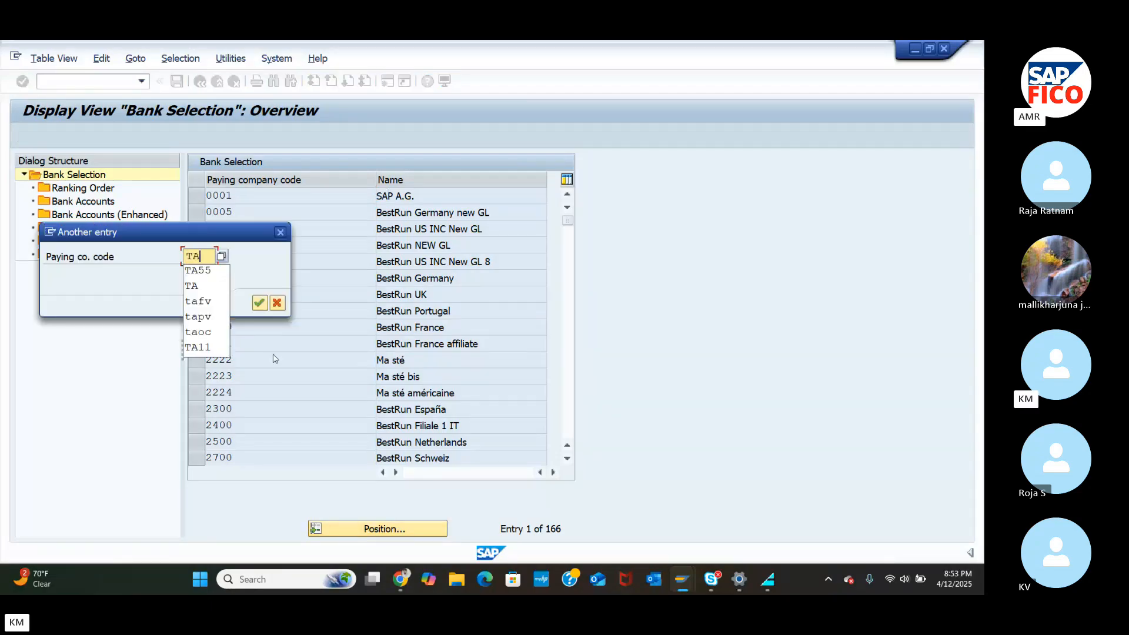
click(211, 271)
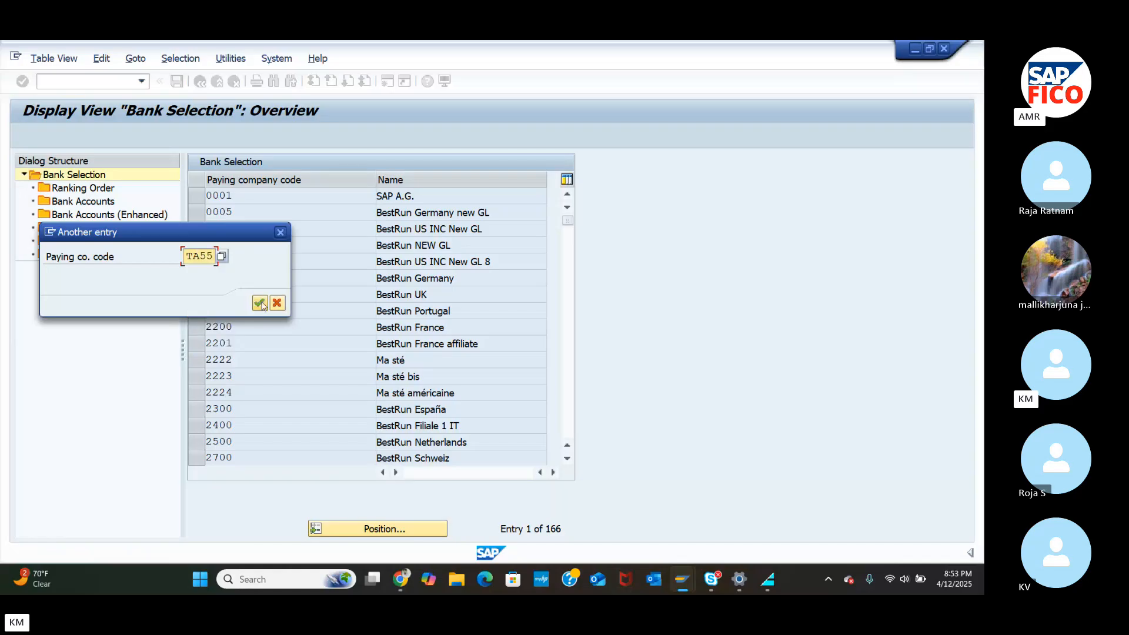
click(260, 303)
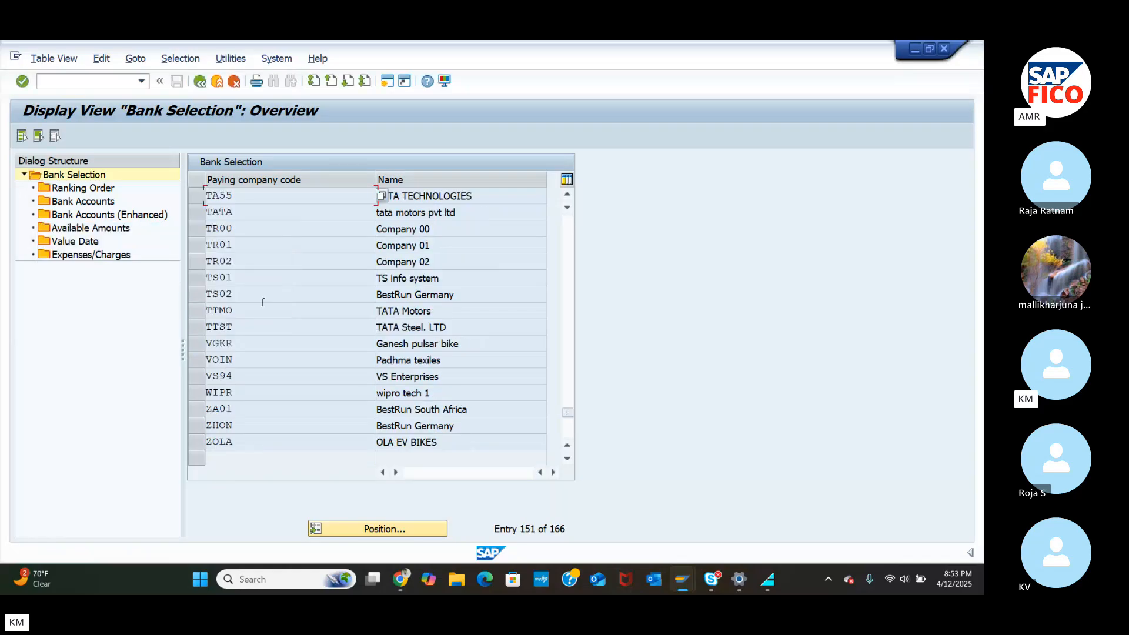
Step: Select paying company code TA55 in the bank selection list and display its ranking order
double_click(224, 199)
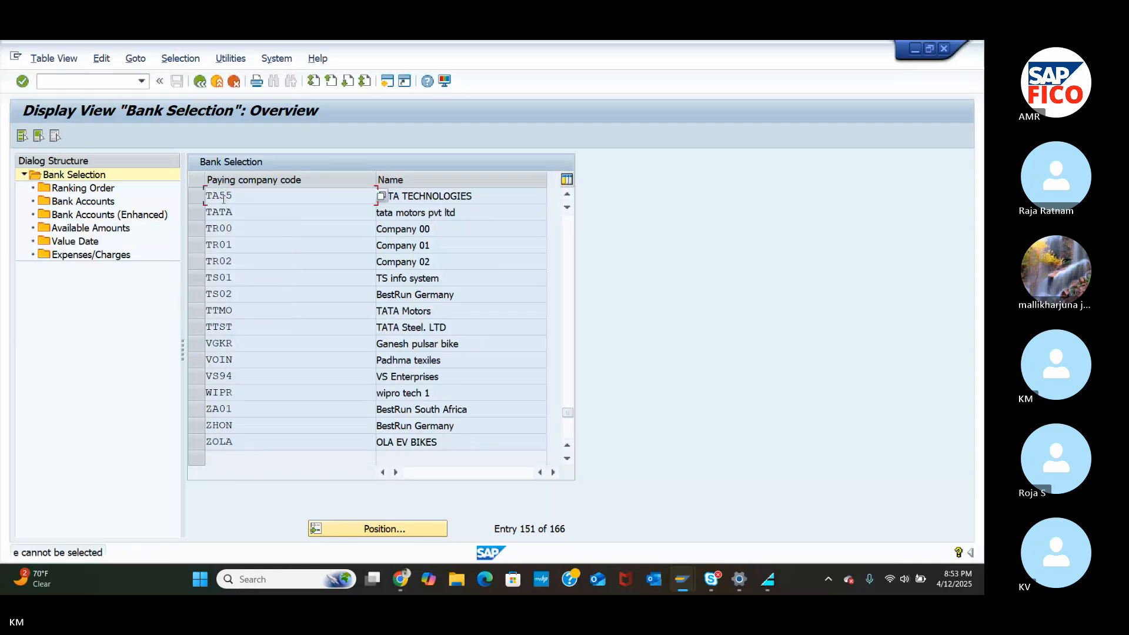
double_click(224, 200)
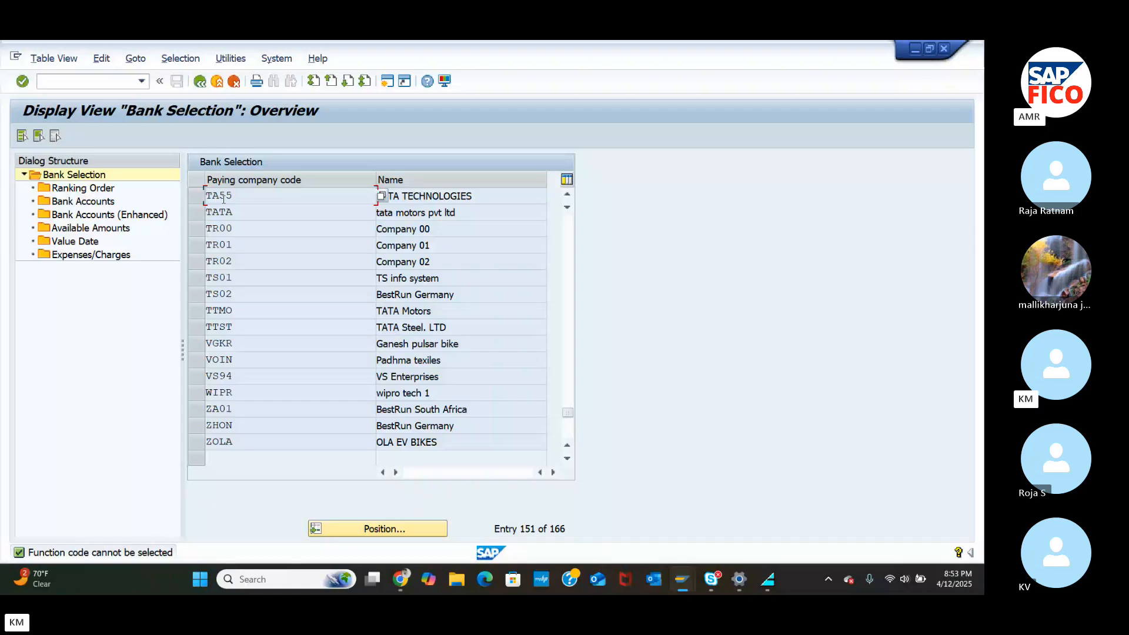
click(69, 188)
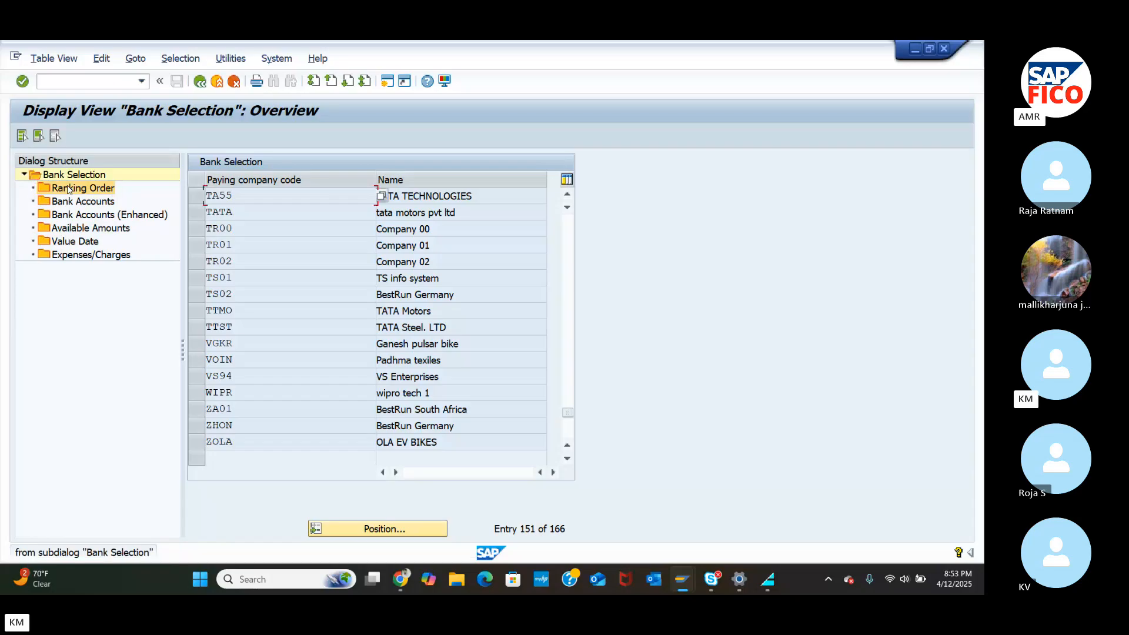
click(197, 196)
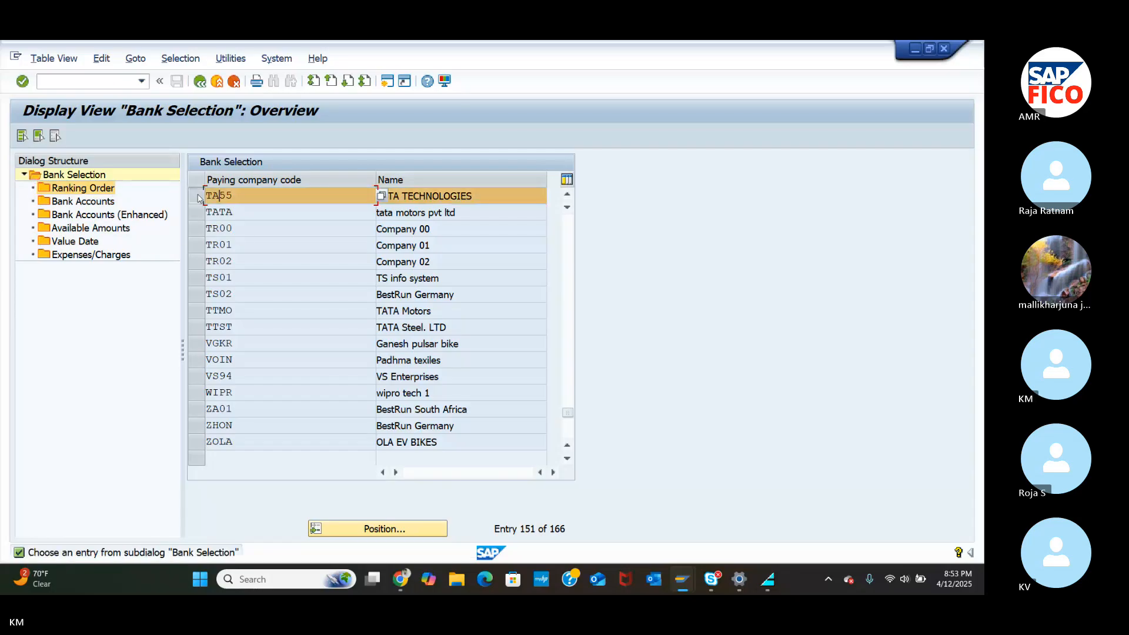
click(83, 189)
double_click(83, 190)
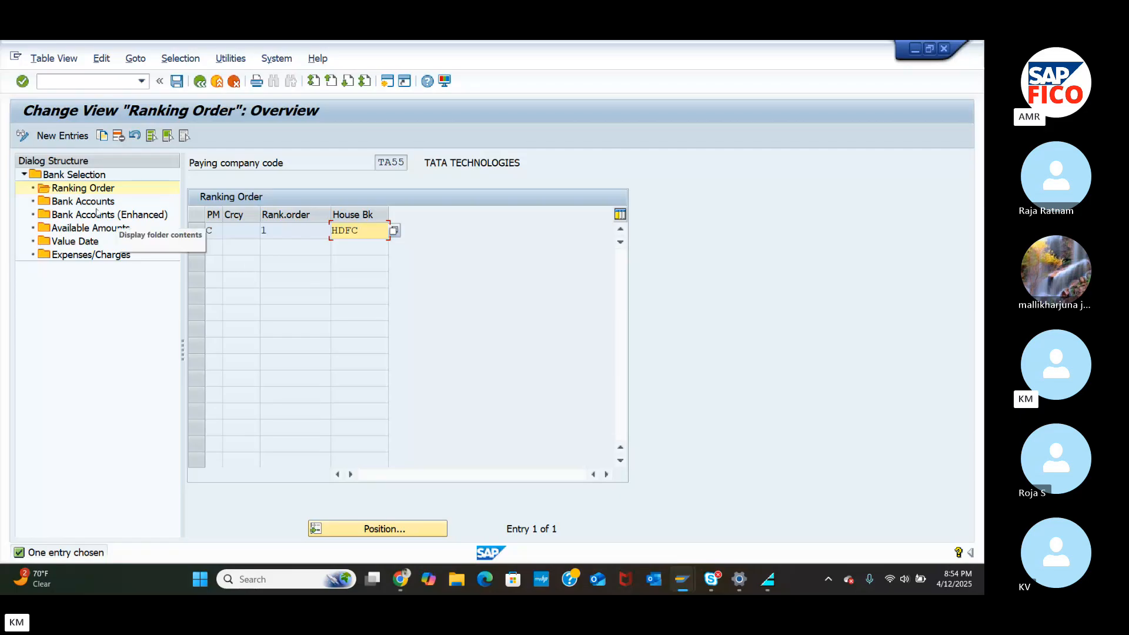
Step: Review TA55's bank accounts, available amounts and value date settings, and return to the payment program overview
double_click(70, 202)
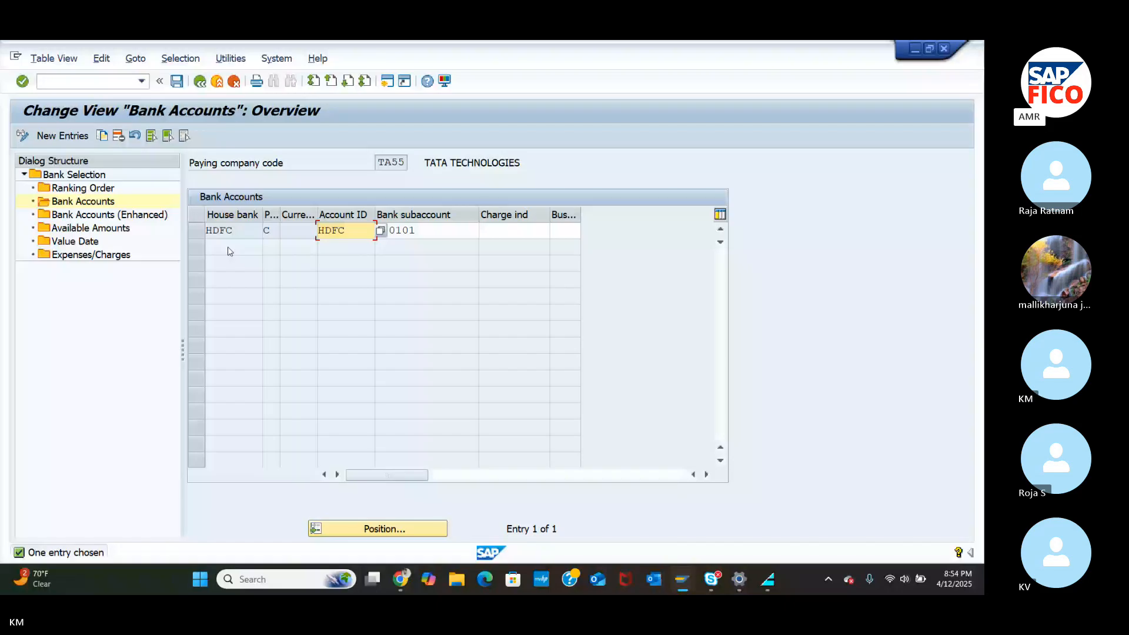
double_click(110, 231)
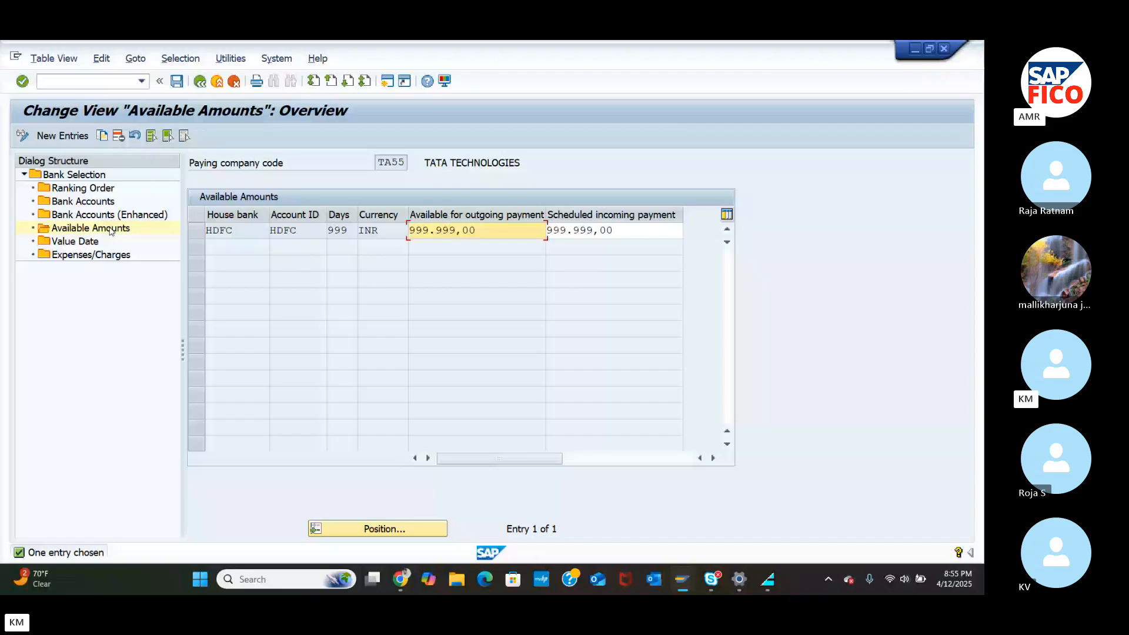
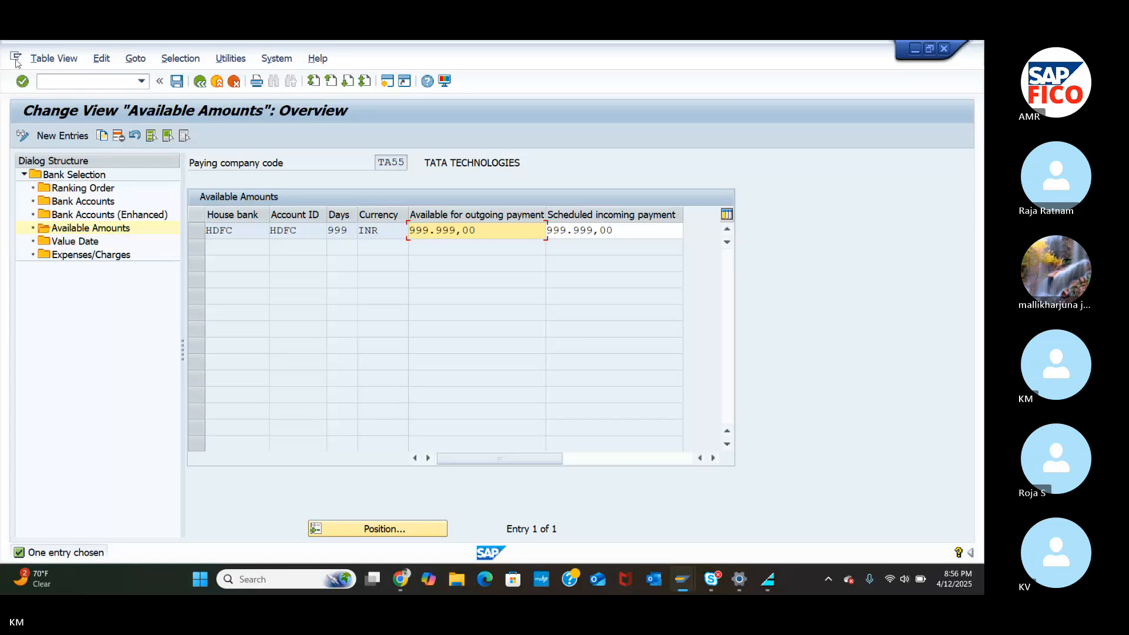
double_click(48, 244)
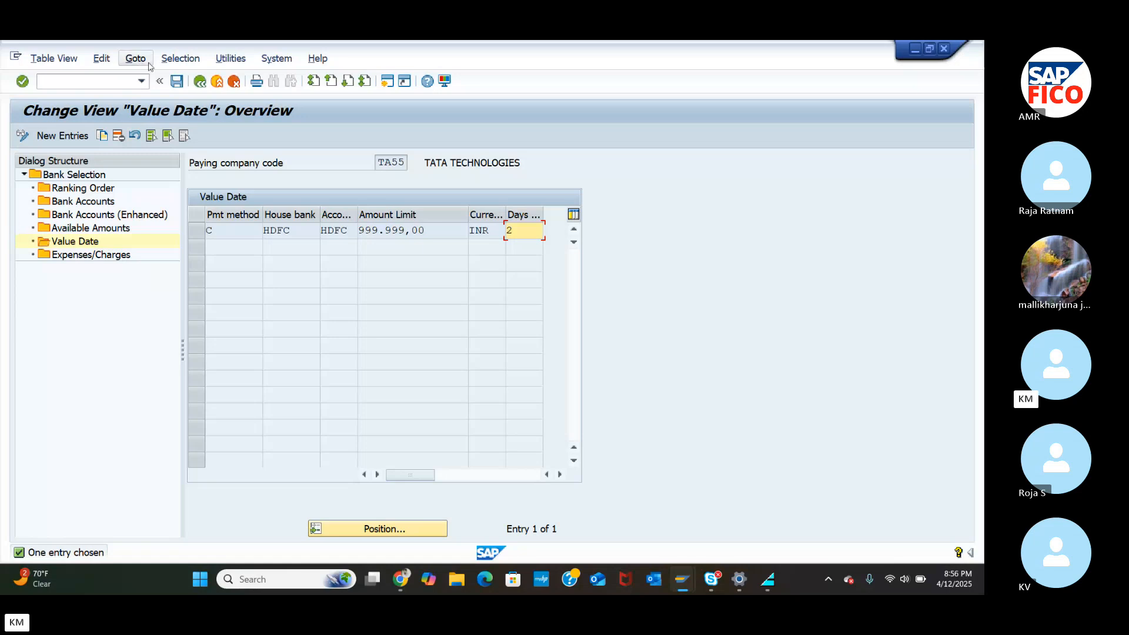
click(203, 83)
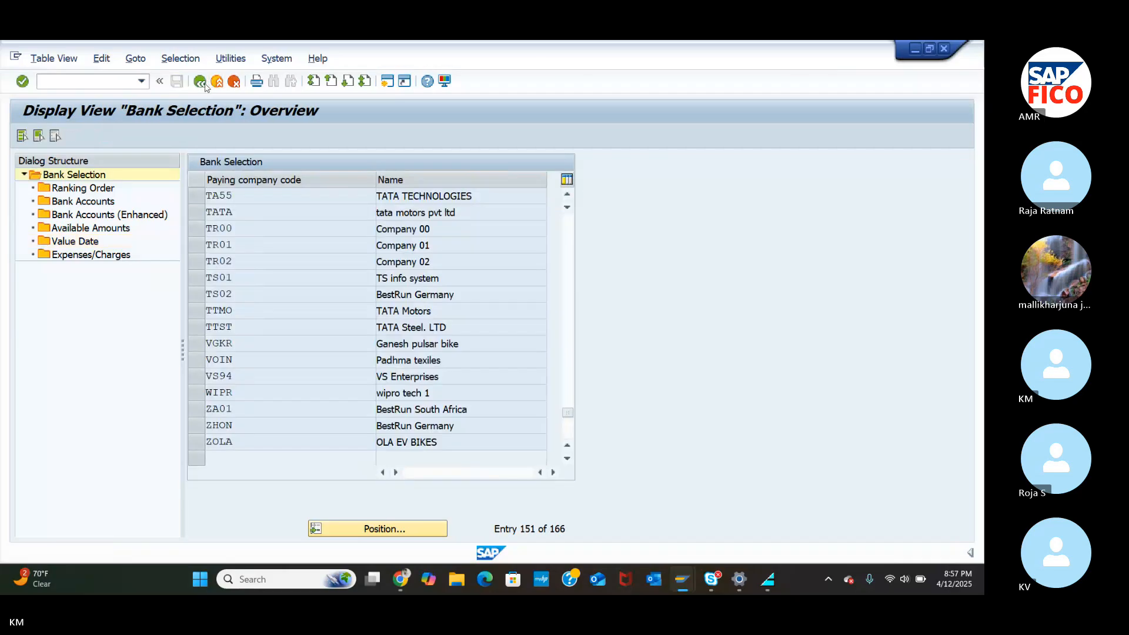
click(203, 83)
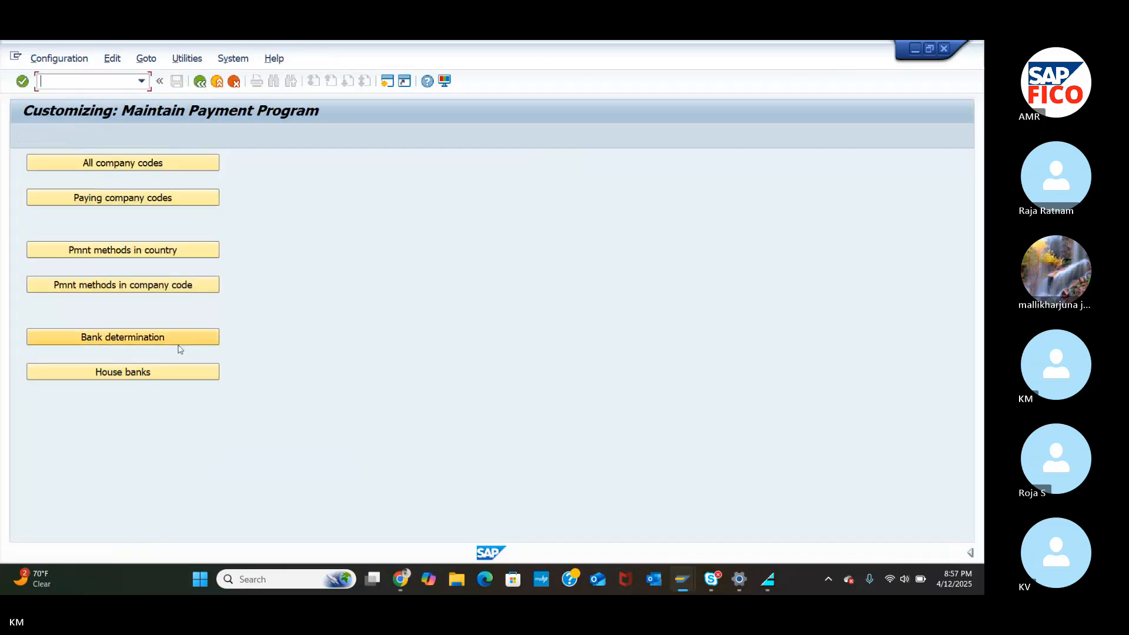
Step: Open the house banks for company code TA55 and display the details of house bank HDFC
click(178, 368)
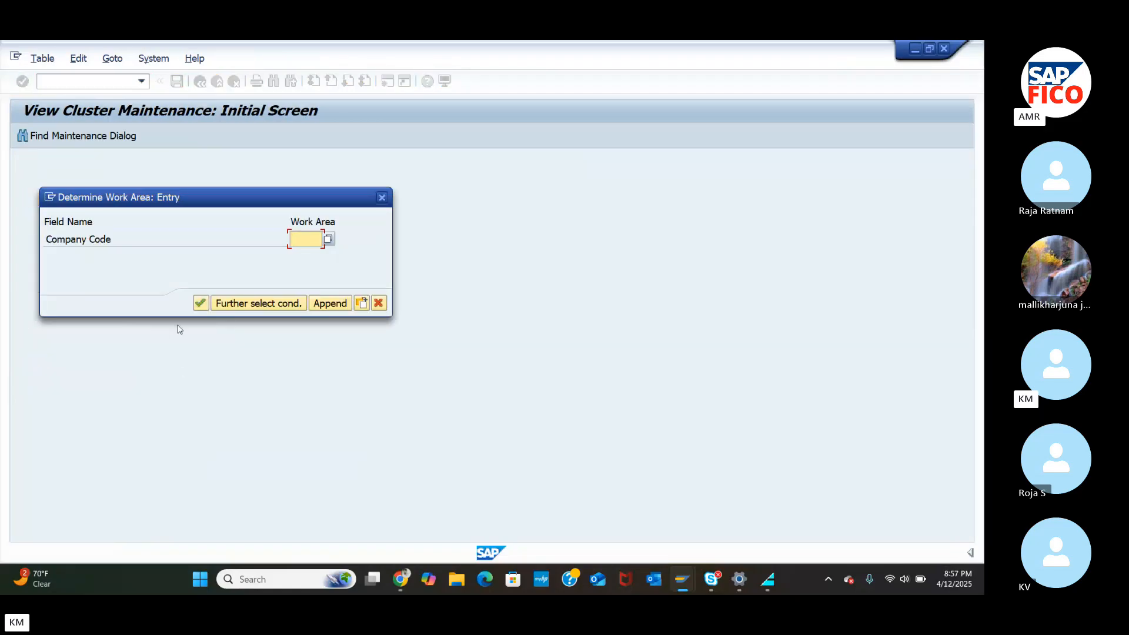
text(T)
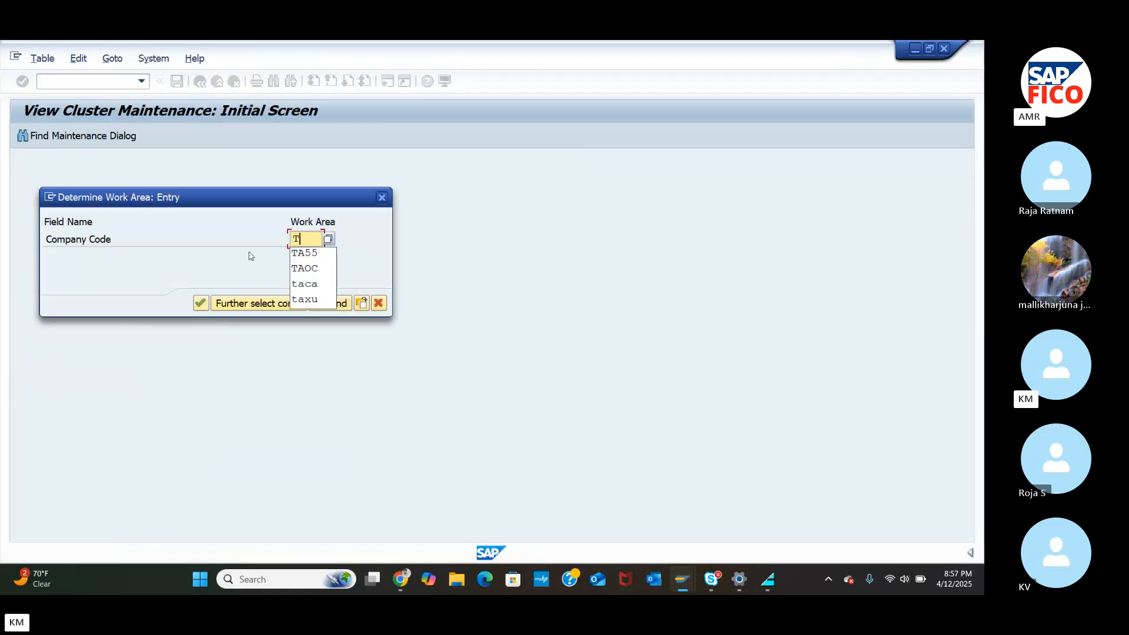
click(298, 257)
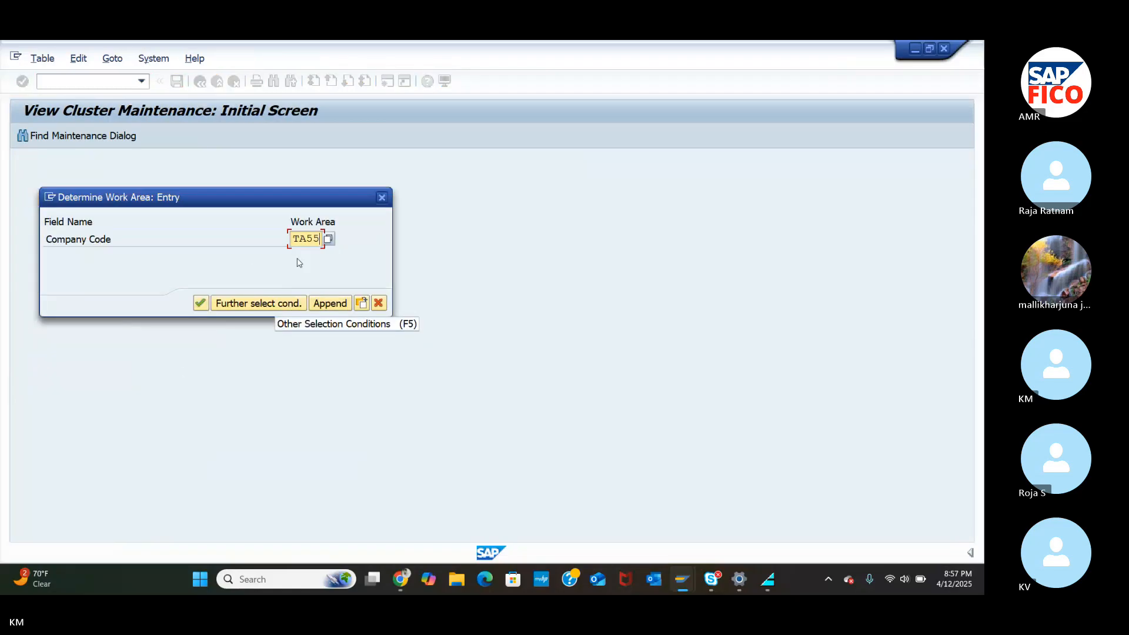
click(199, 305)
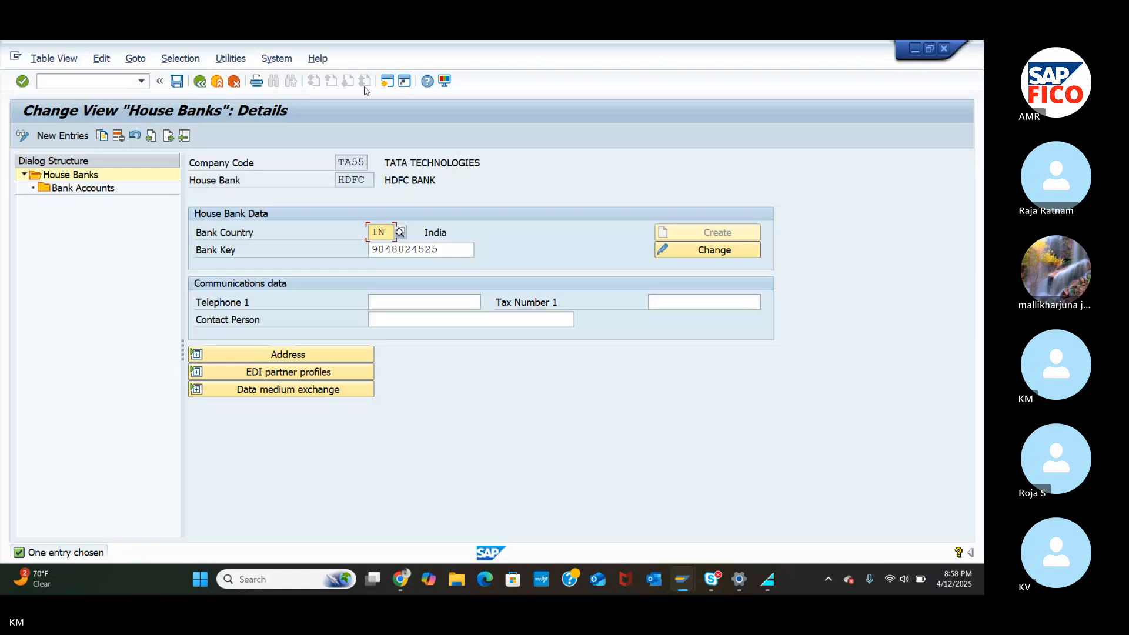
Step: Open a new session and start the change vendor transaction XK02
click(386, 83)
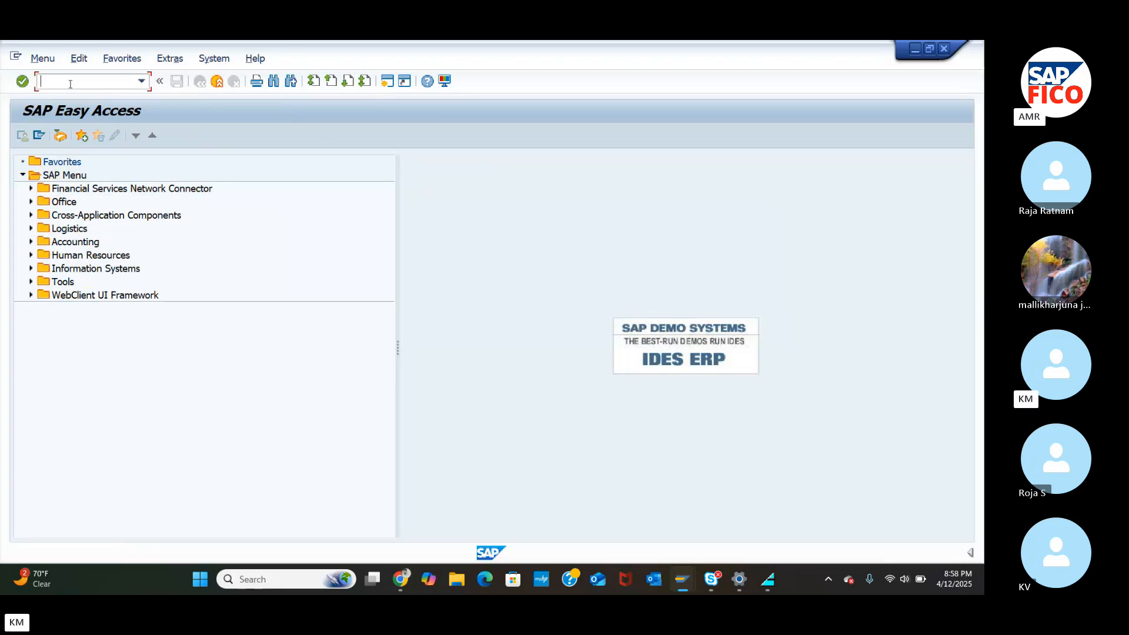
text(XK)
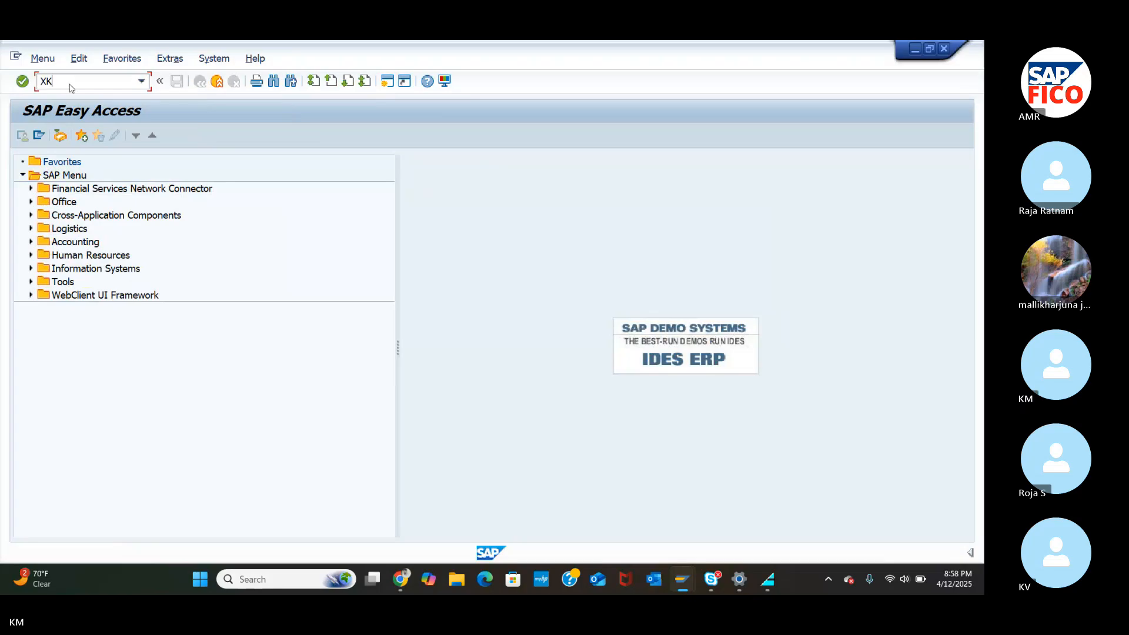
text(02)
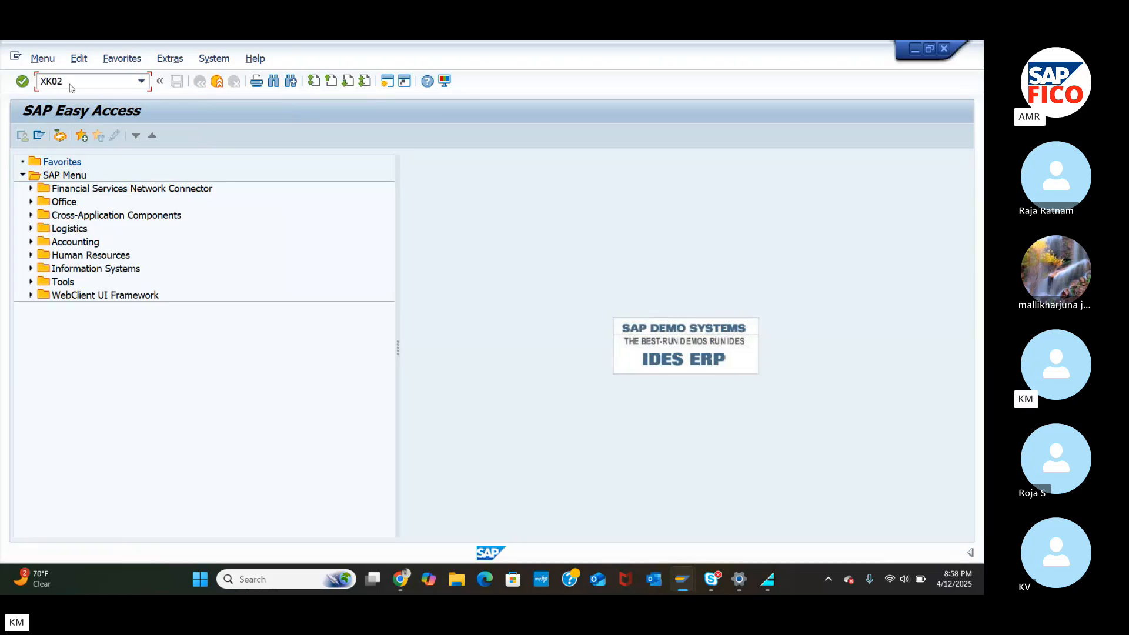
key(Return)
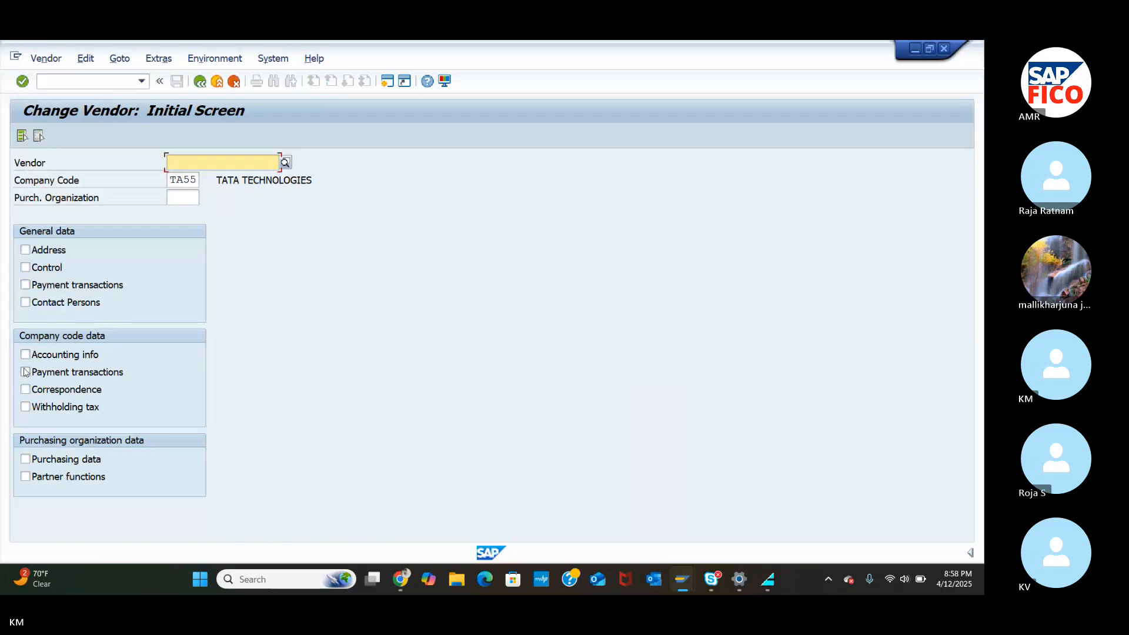
Step: Find vendor APP in company code TA55 and display its payment transactions under general data
click(24, 286)
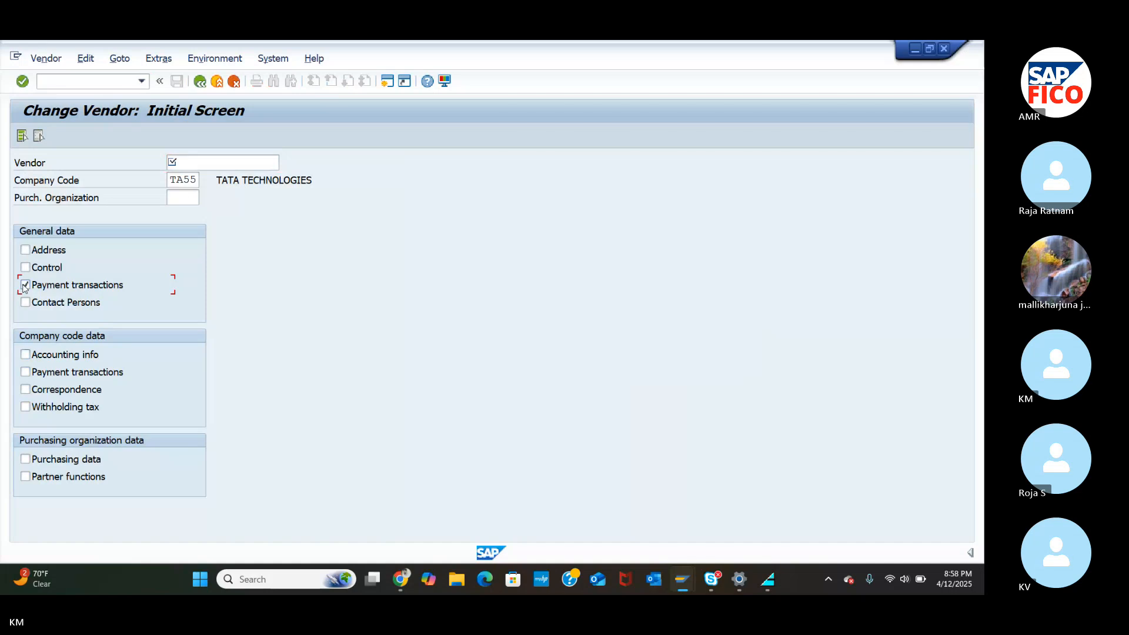
key(Return)
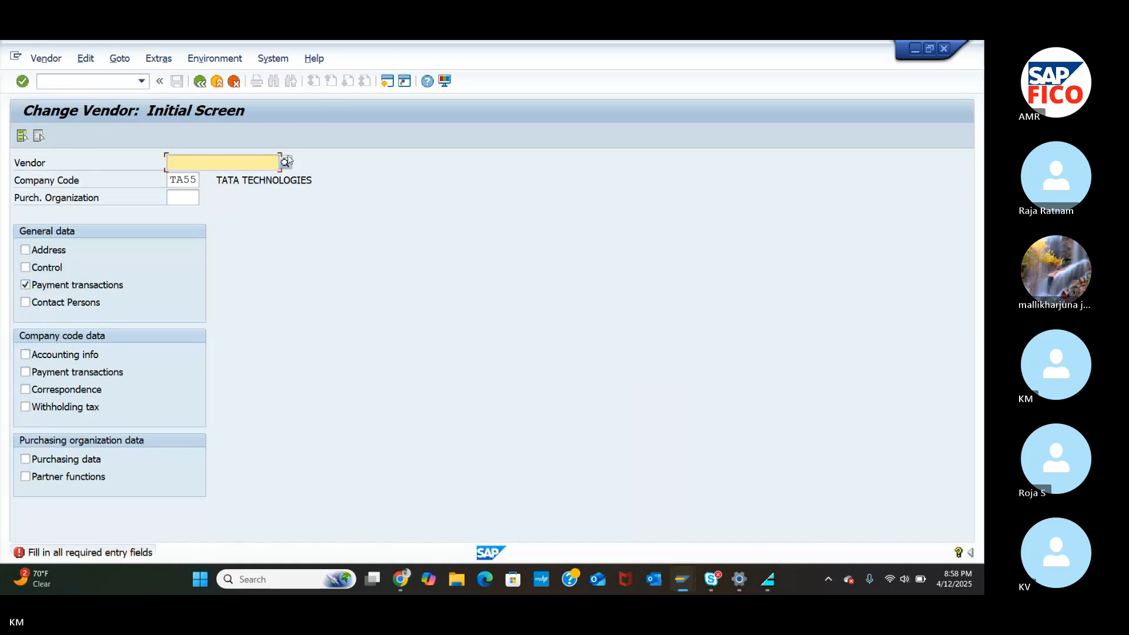
click(286, 163)
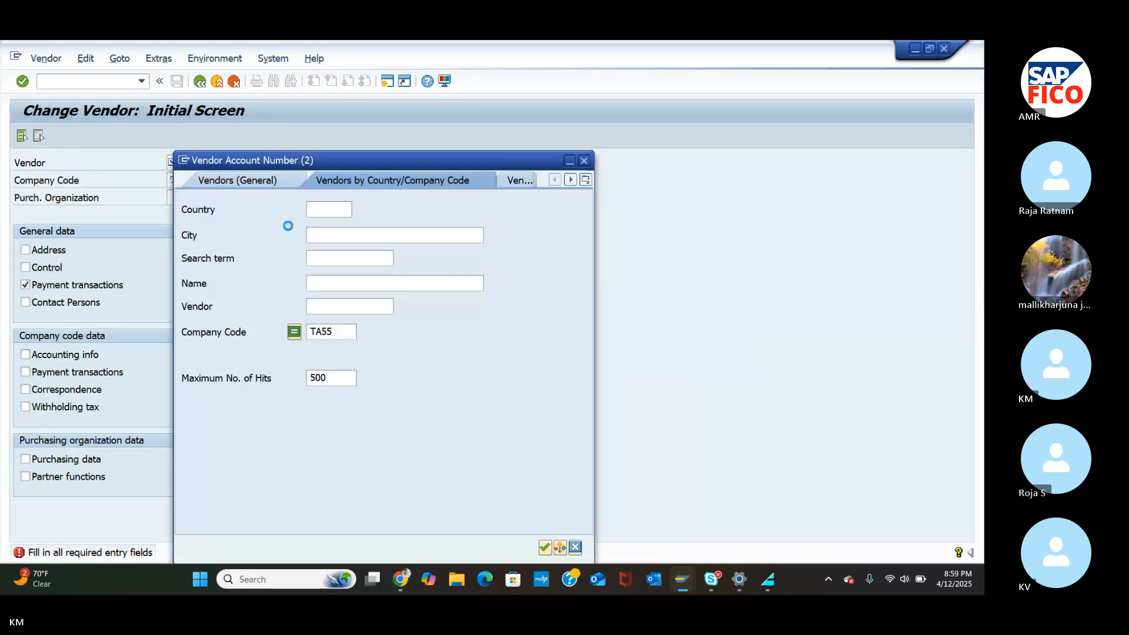
click(544, 548)
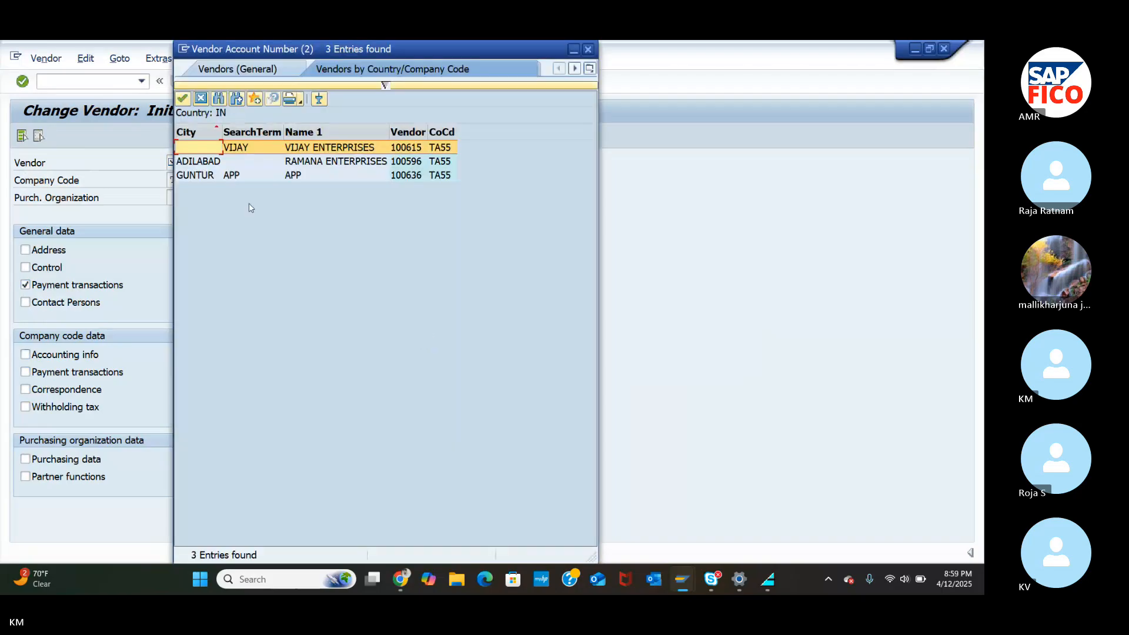
click(199, 176)
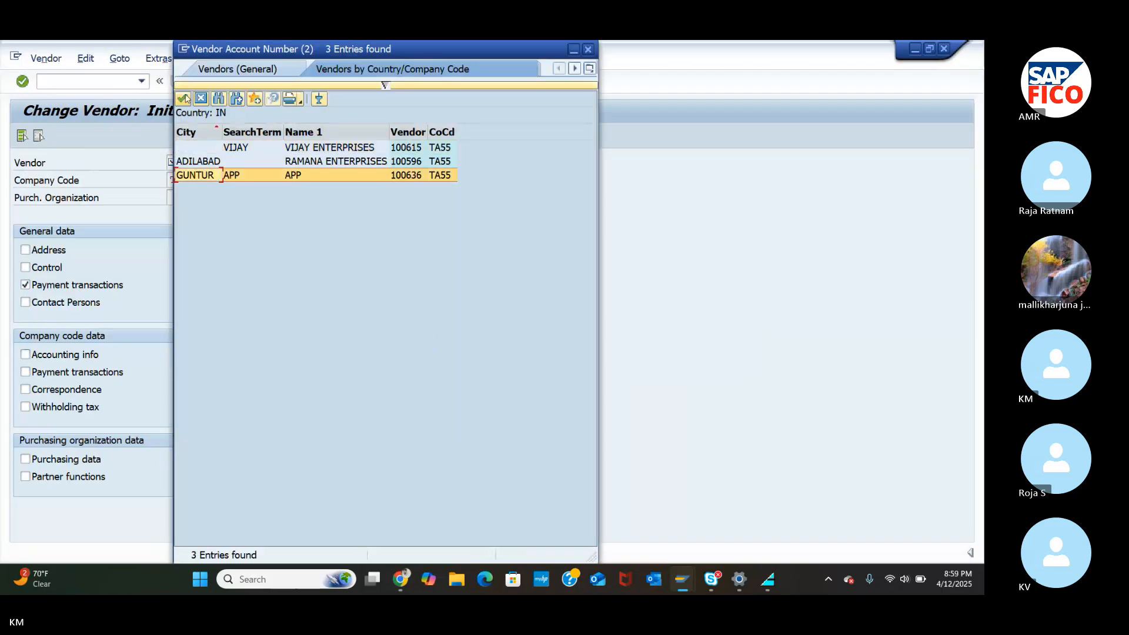
click(184, 98)
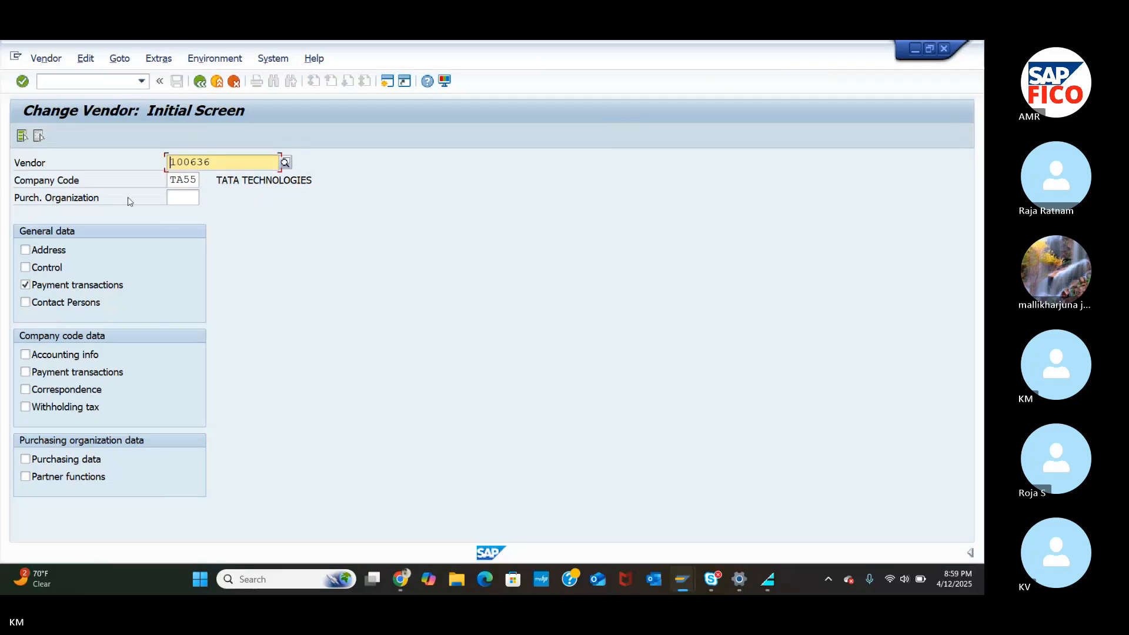
key(Return)
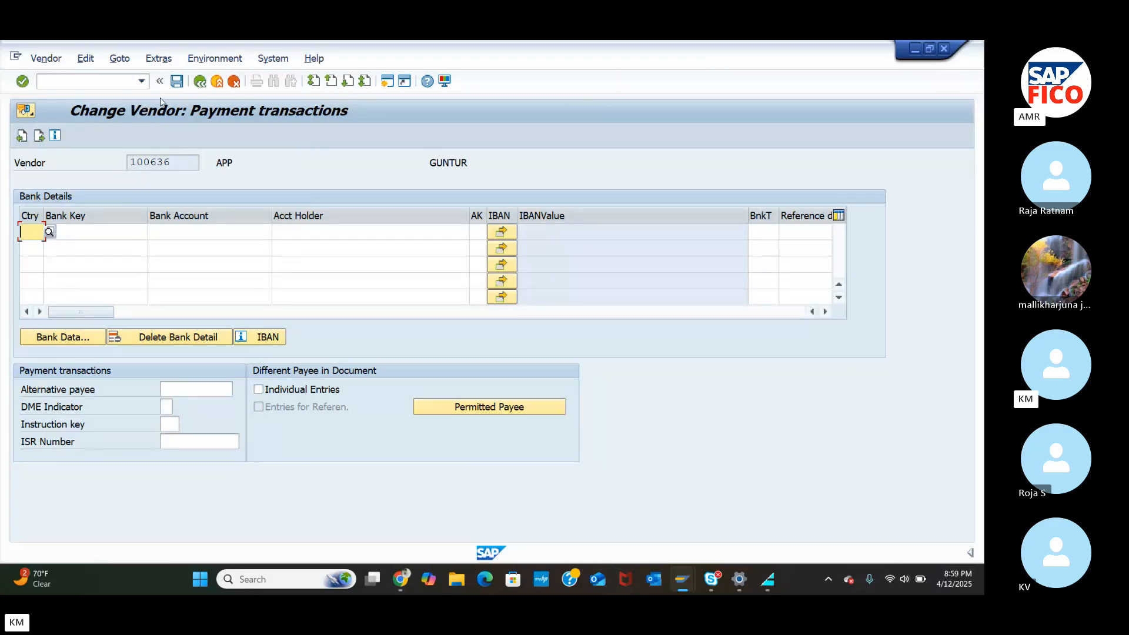
Step: Leave the vendor master and start the customer change transaction XD02
click(63, 82)
text(/NX)
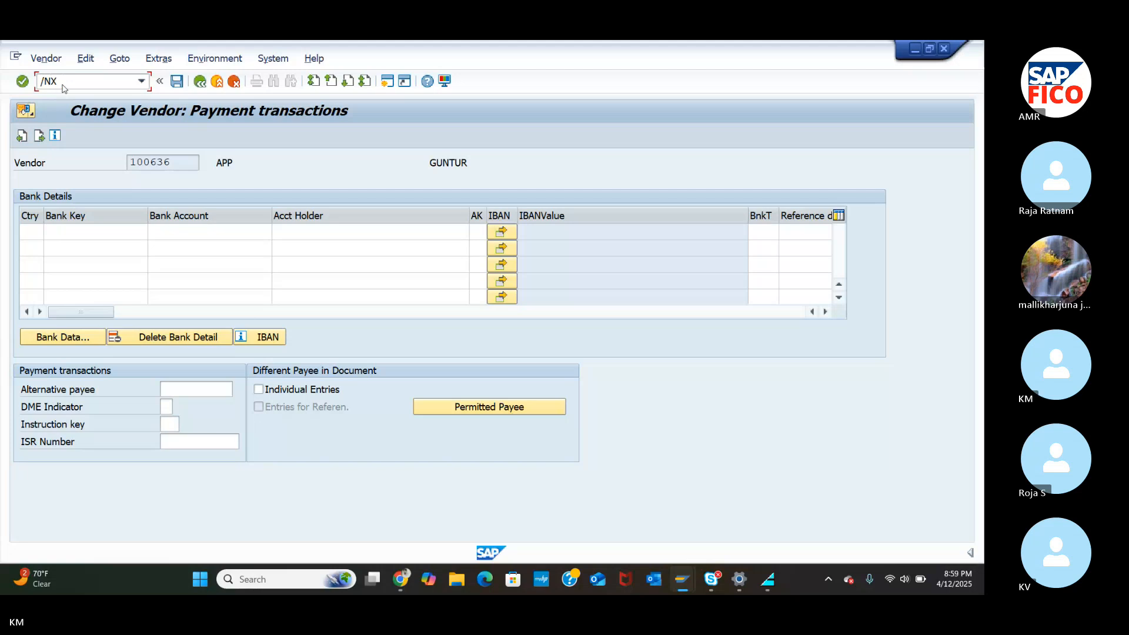
text(D02)
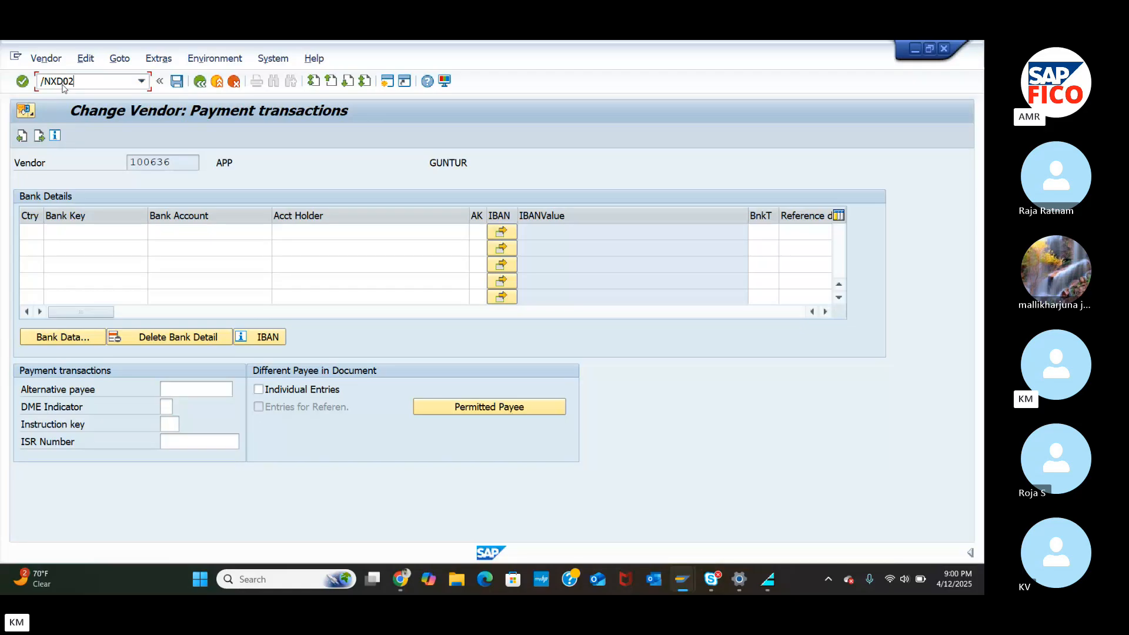
key(Return)
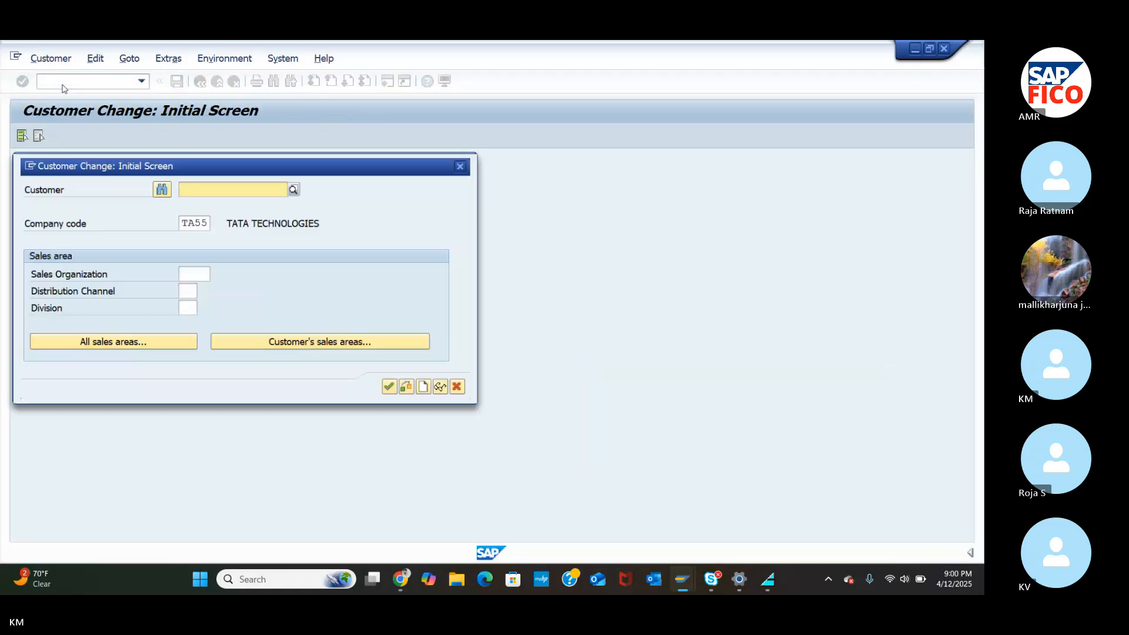
Step: Search for customers in company code TA55 and pick the second listed customer for changing
click(394, 390)
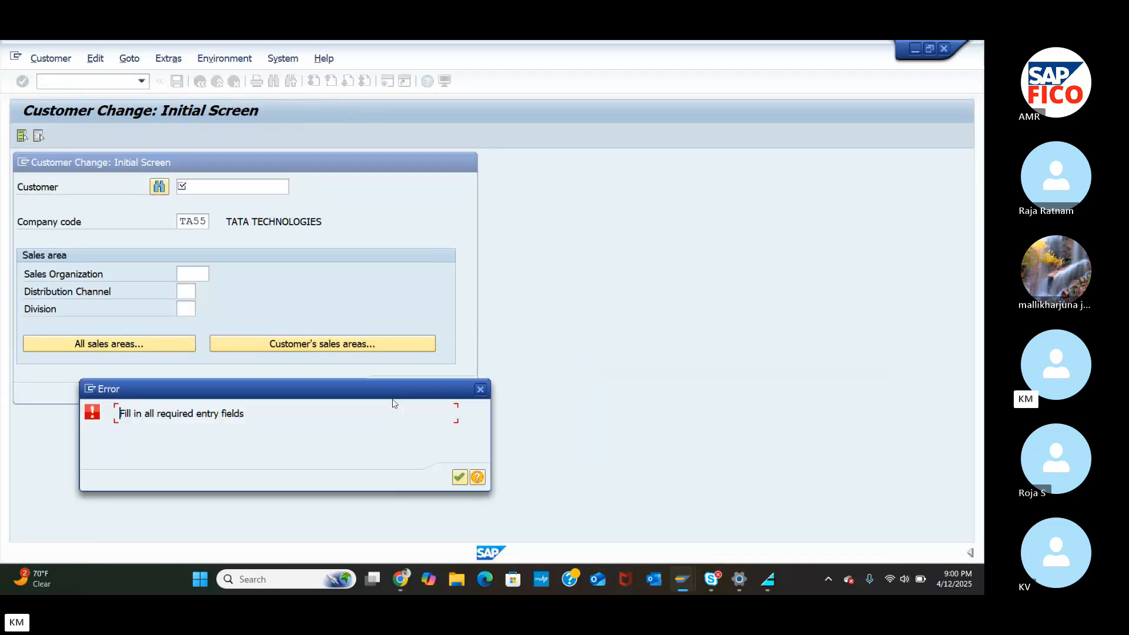
click(460, 477)
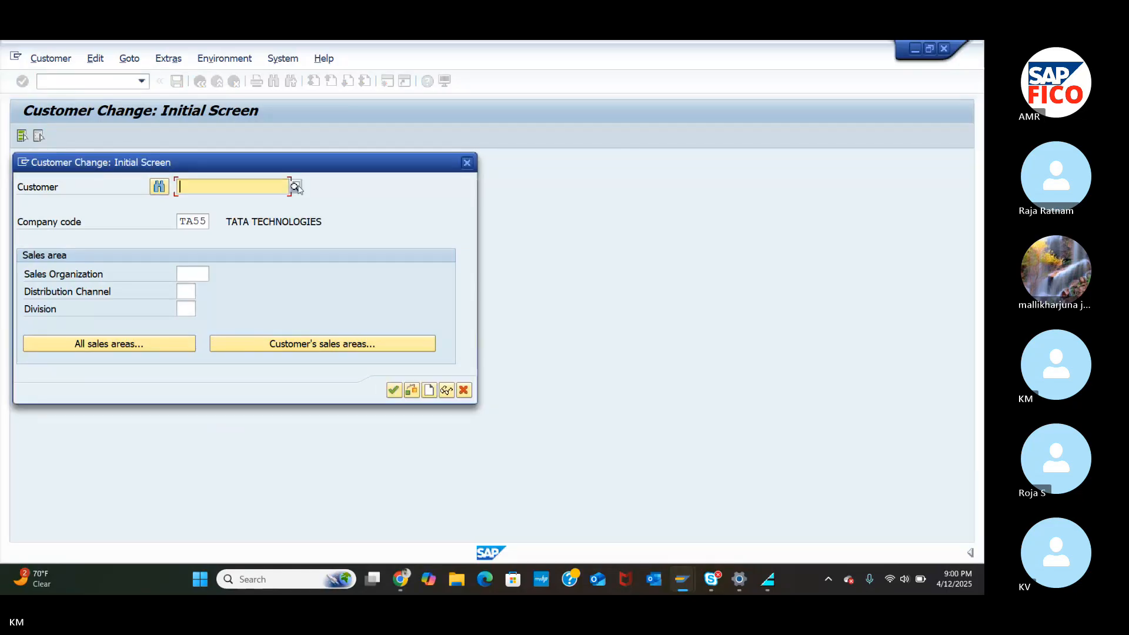
click(296, 187)
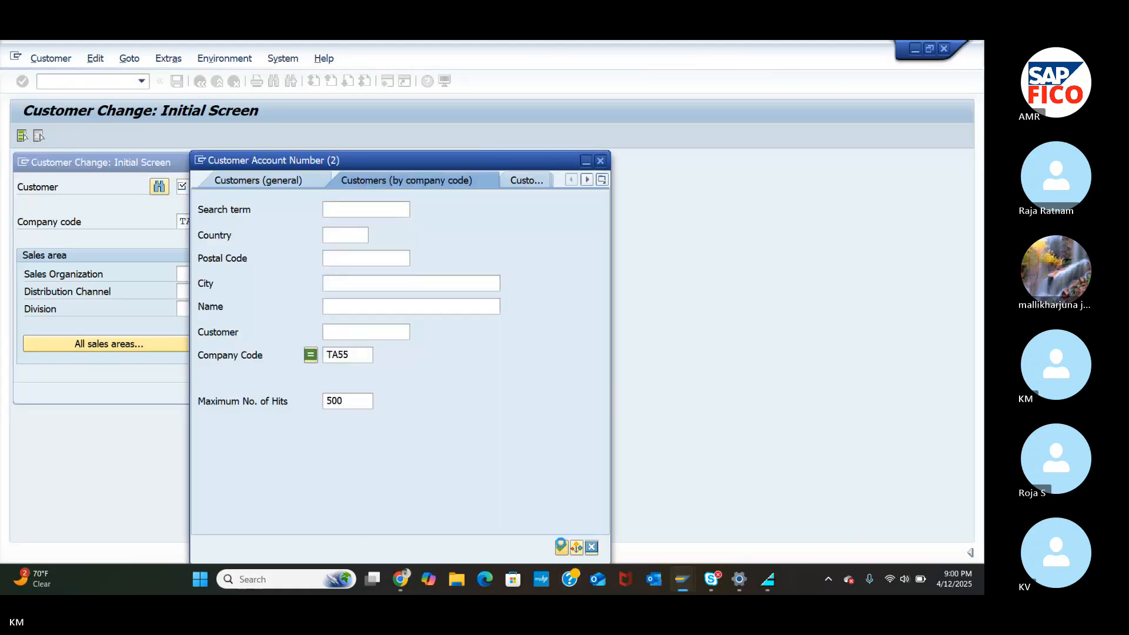
key(Return)
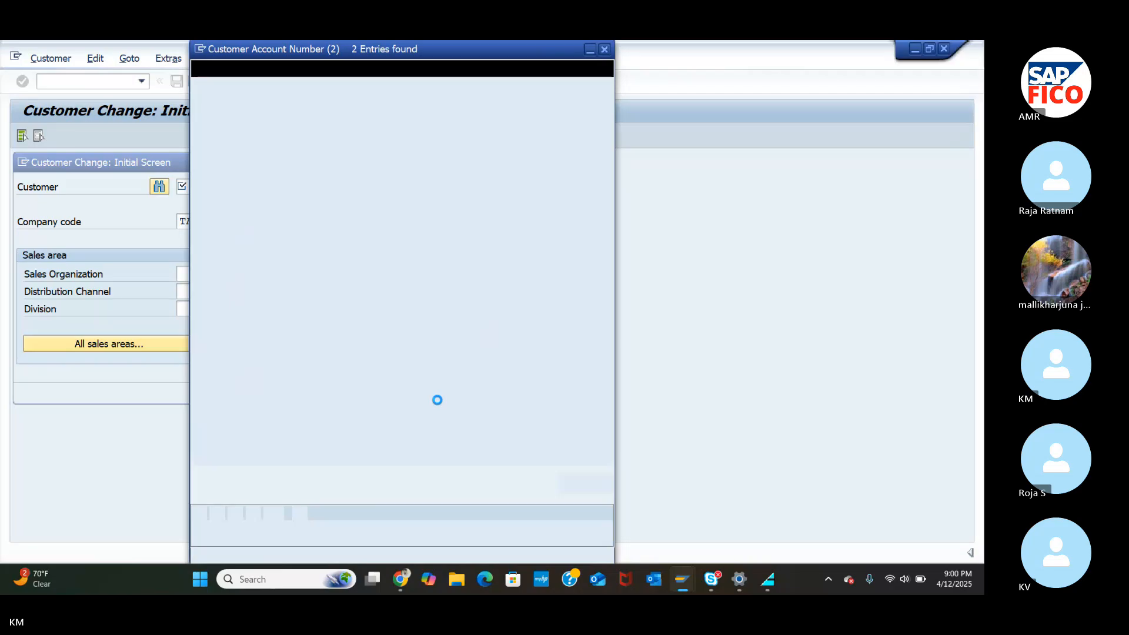
click(233, 173)
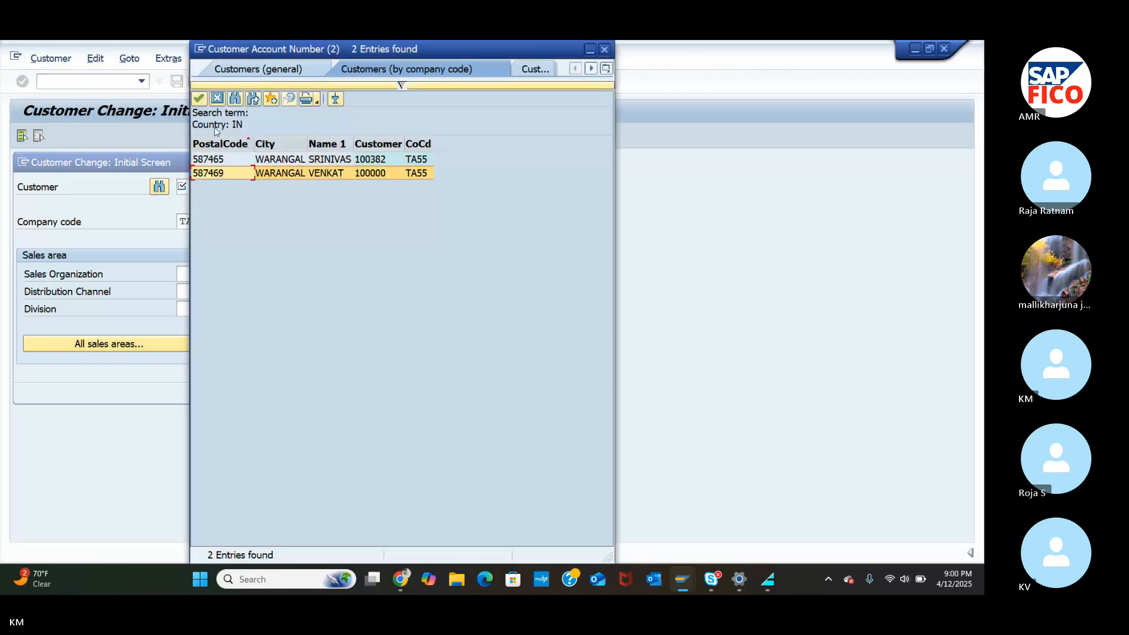
click(199, 99)
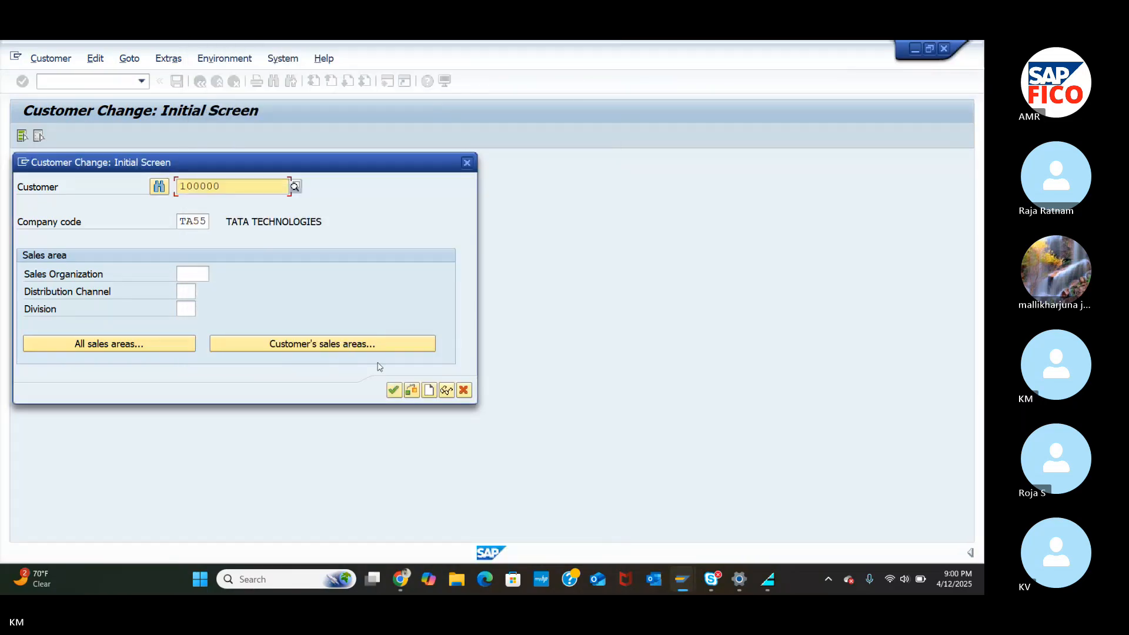
Step: Open the selected customer in company code TA55 for changing and display the bank details under payment transactions
click(394, 391)
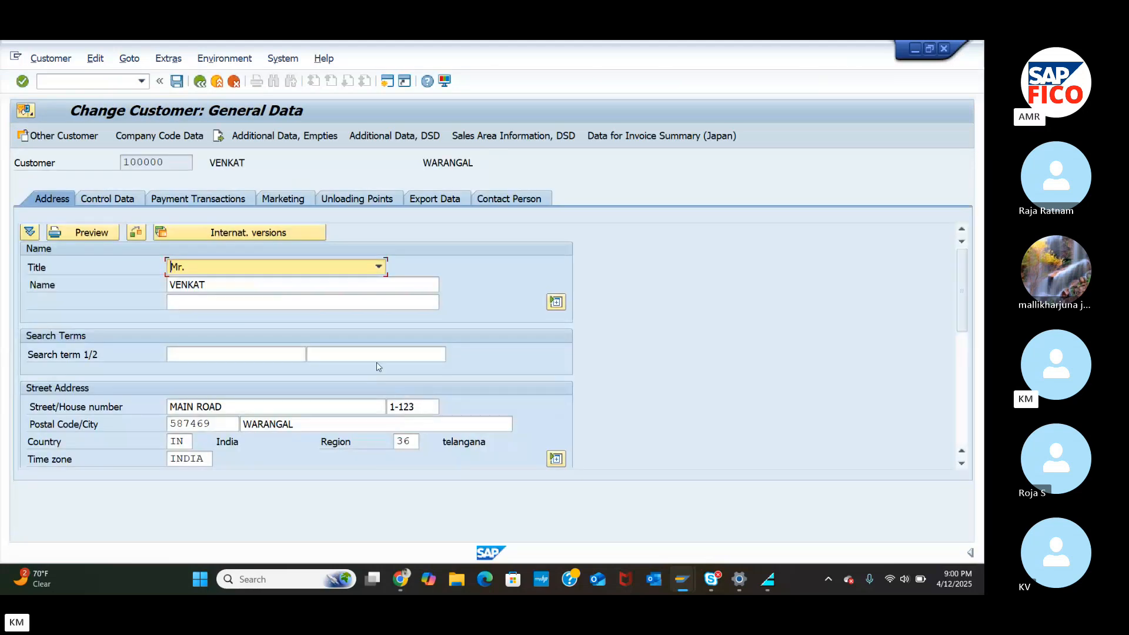
click(237, 200)
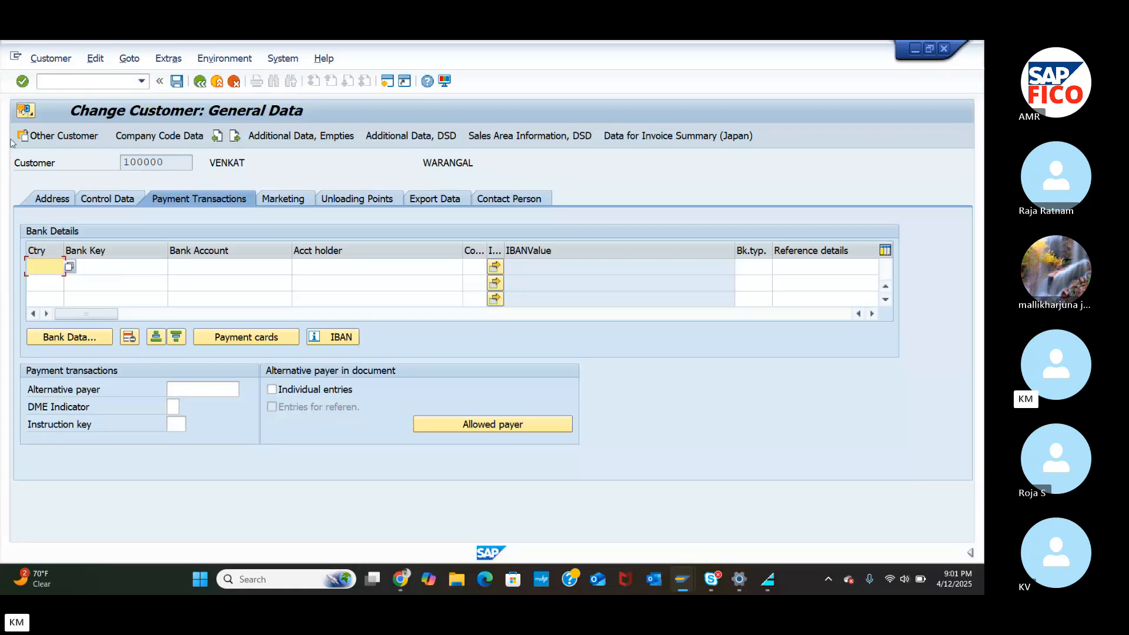
click(55, 80)
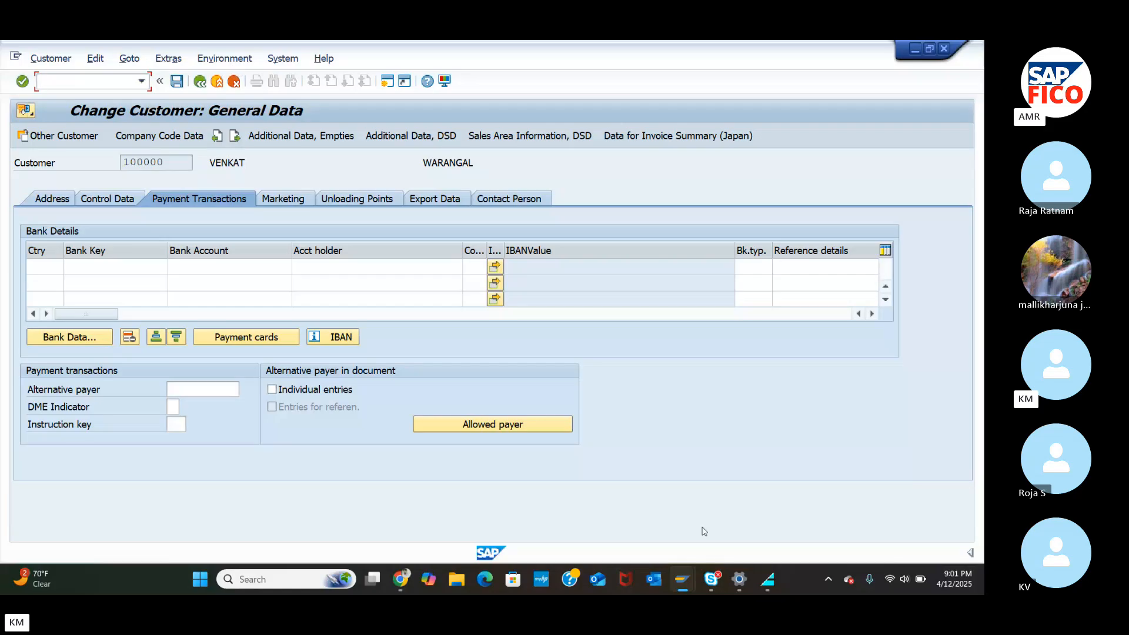
Step: Switch back to the other SAP session showing the HDFC house bank details for company code TA55
mouse_move(691, 580)
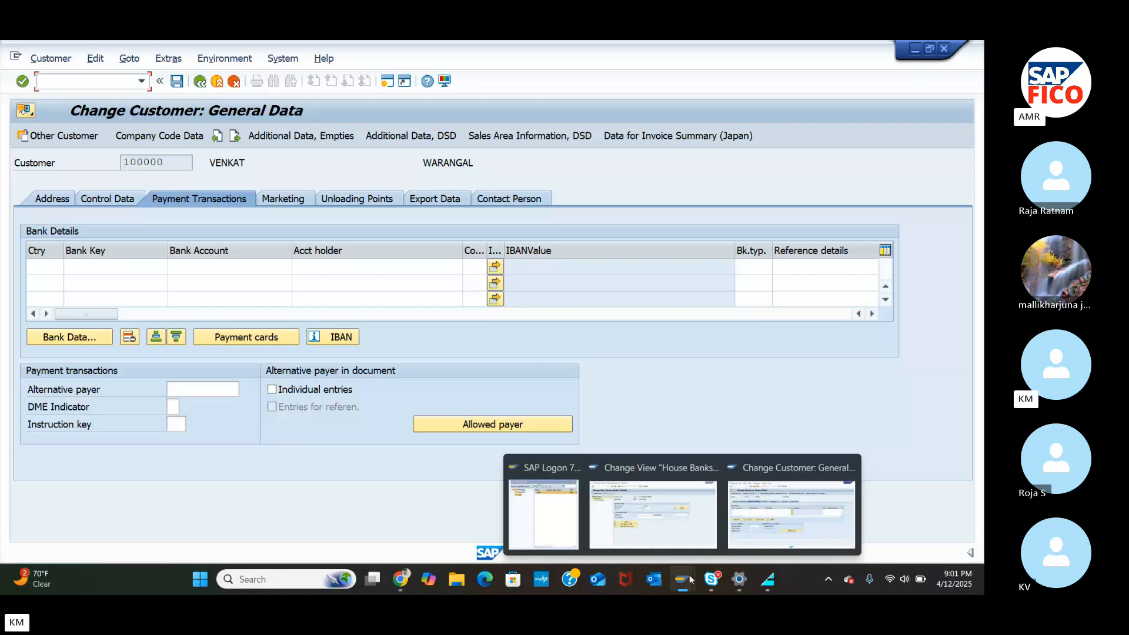
mouse_move(650, 516)
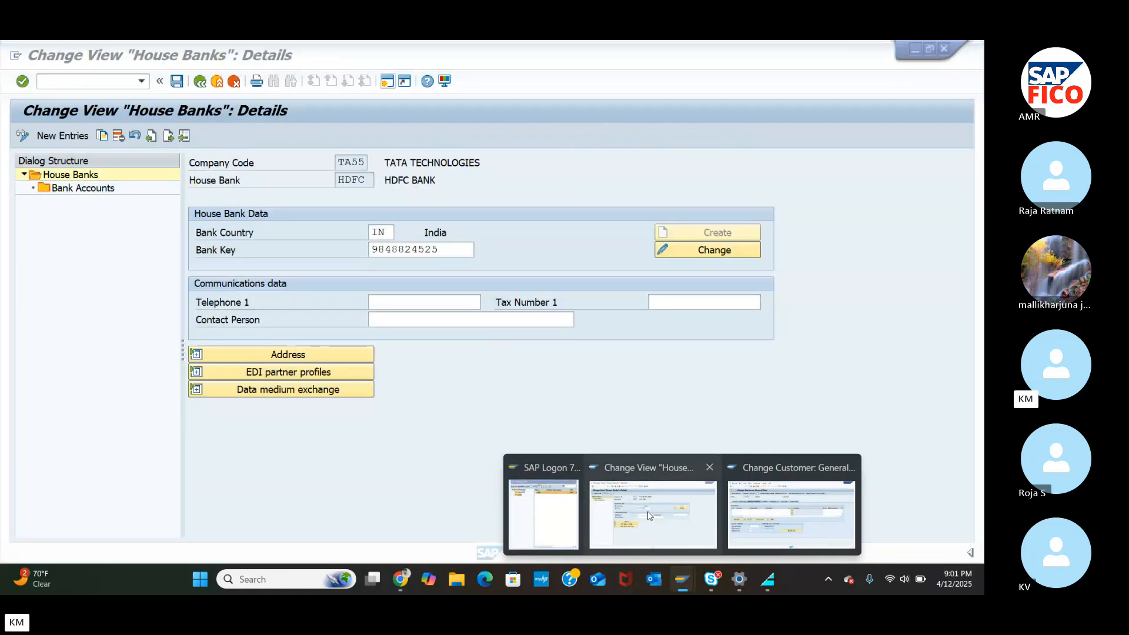
click(649, 515)
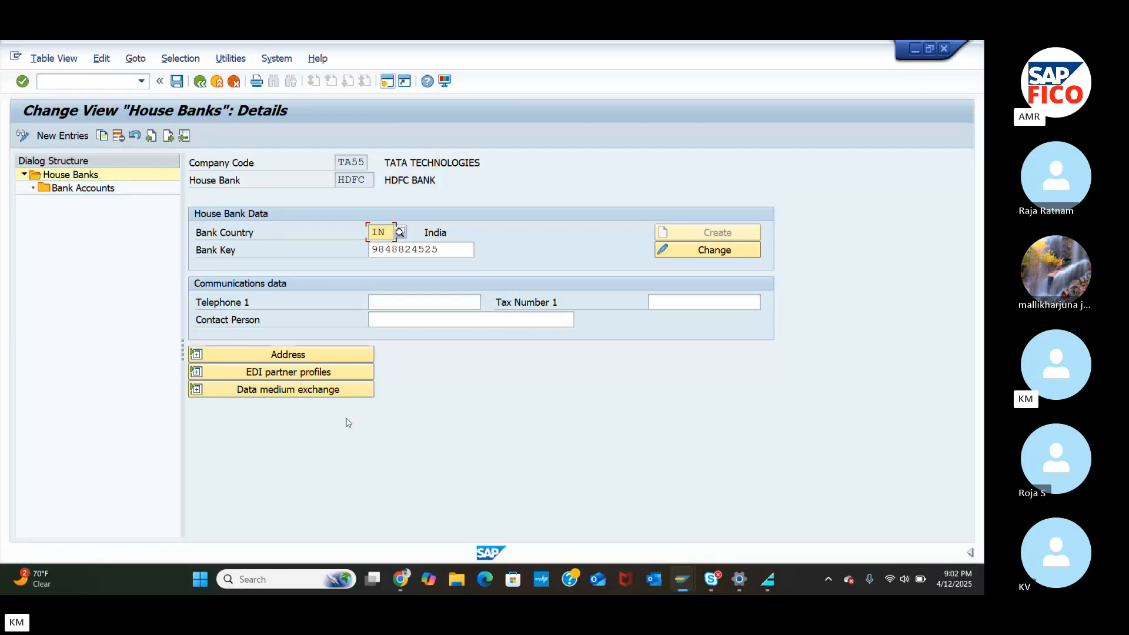
Step: Switch to the Skype meeting in Chrome and view the APP payment program slide from yesterday's chat, dismissing the certificate request
mouse_move(400, 574)
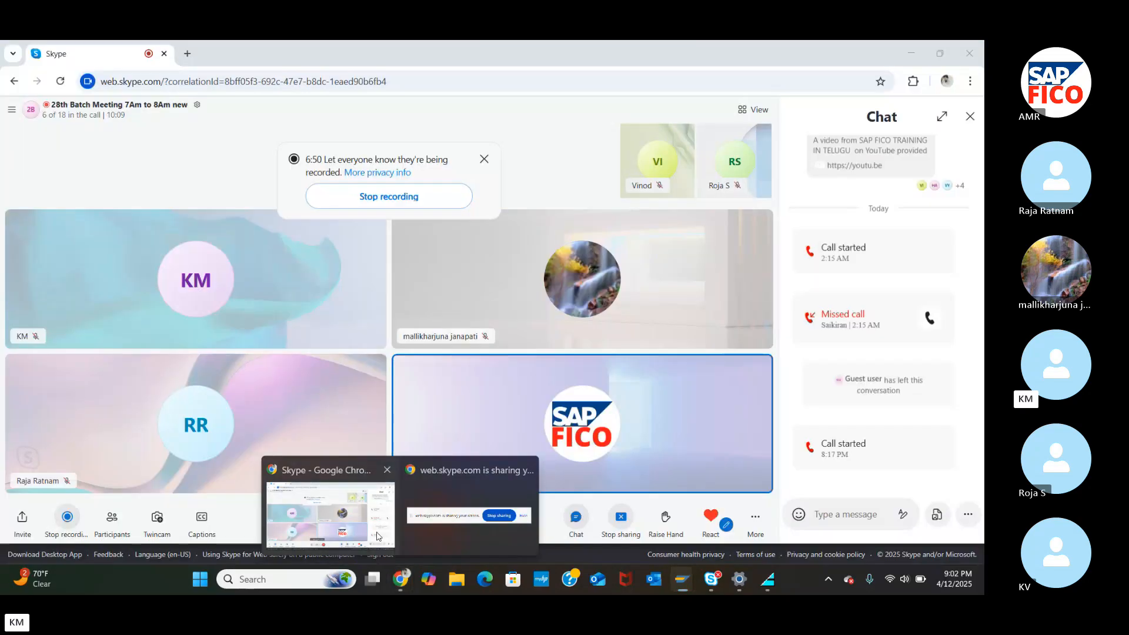
click(391, 552)
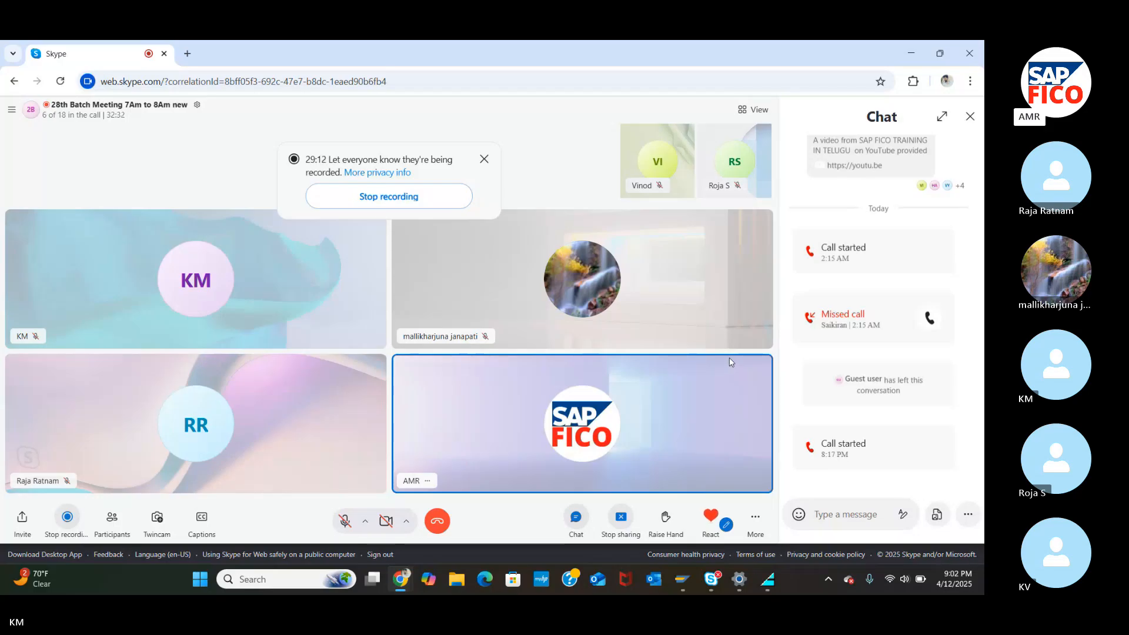
mouse_move(684, 582)
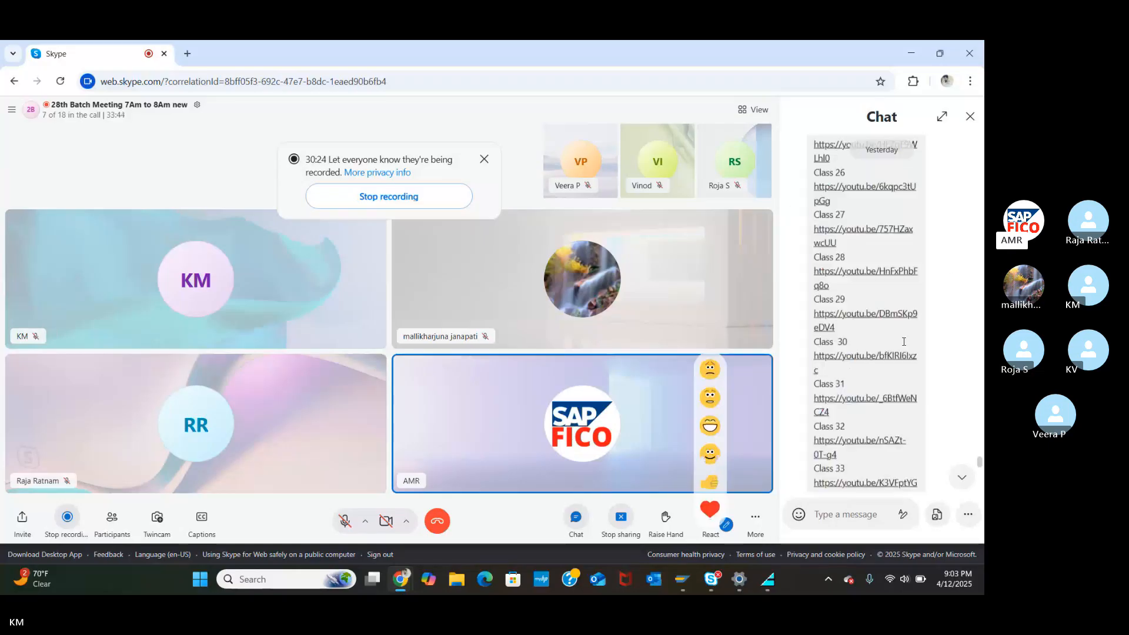
scroll(904, 342, up, 10)
scroll(904, 341, up, 6)
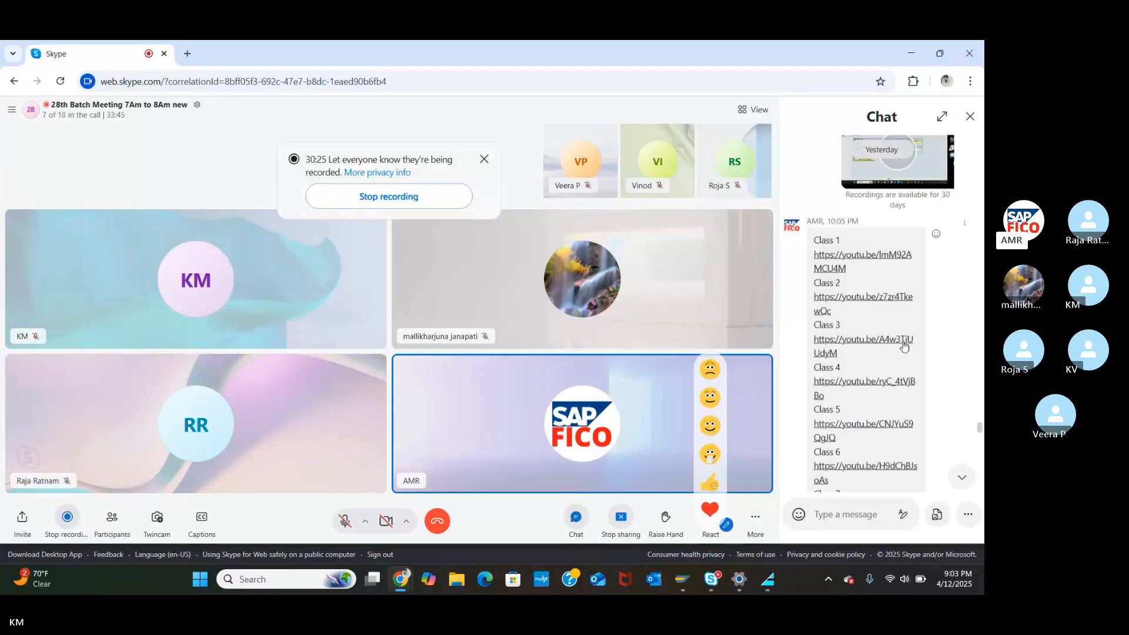
scroll(903, 343, up, 5)
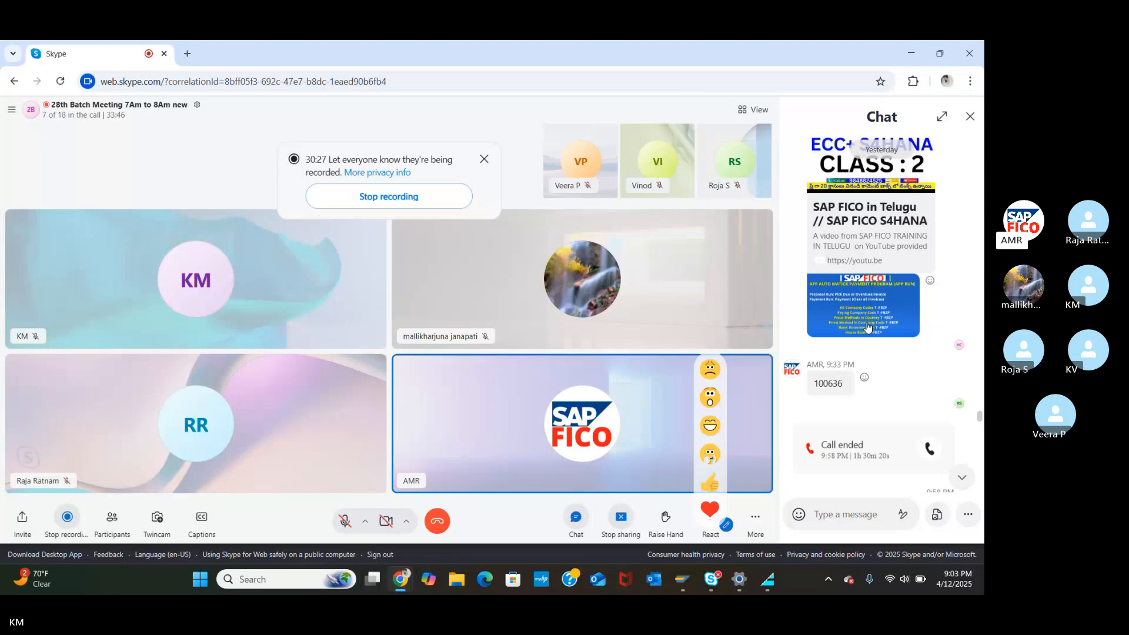
click(868, 327)
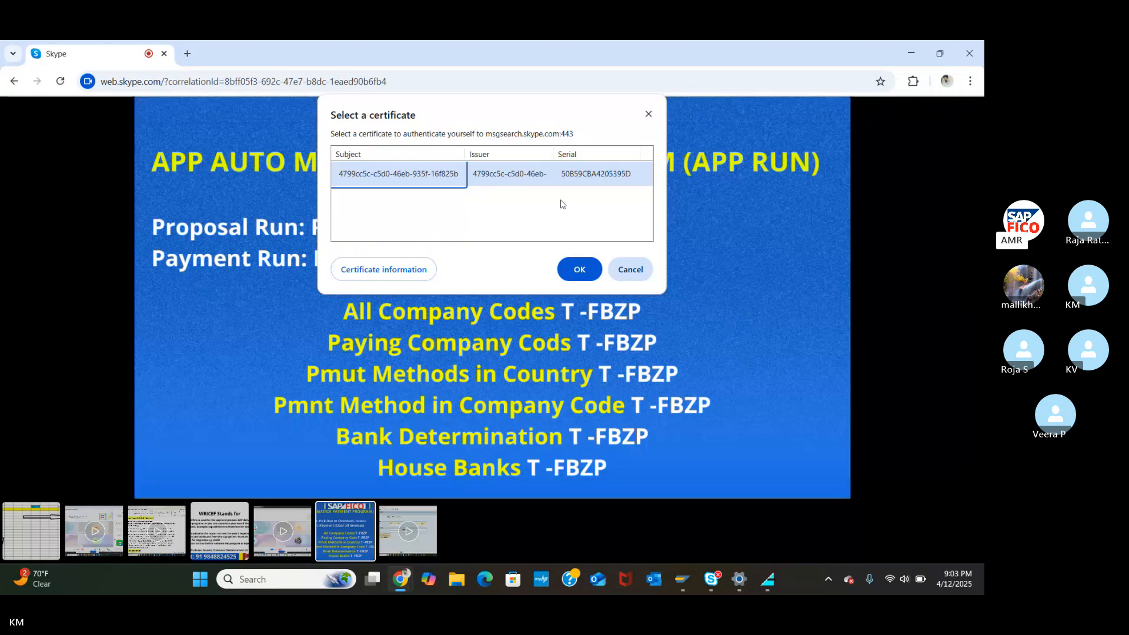
click(649, 115)
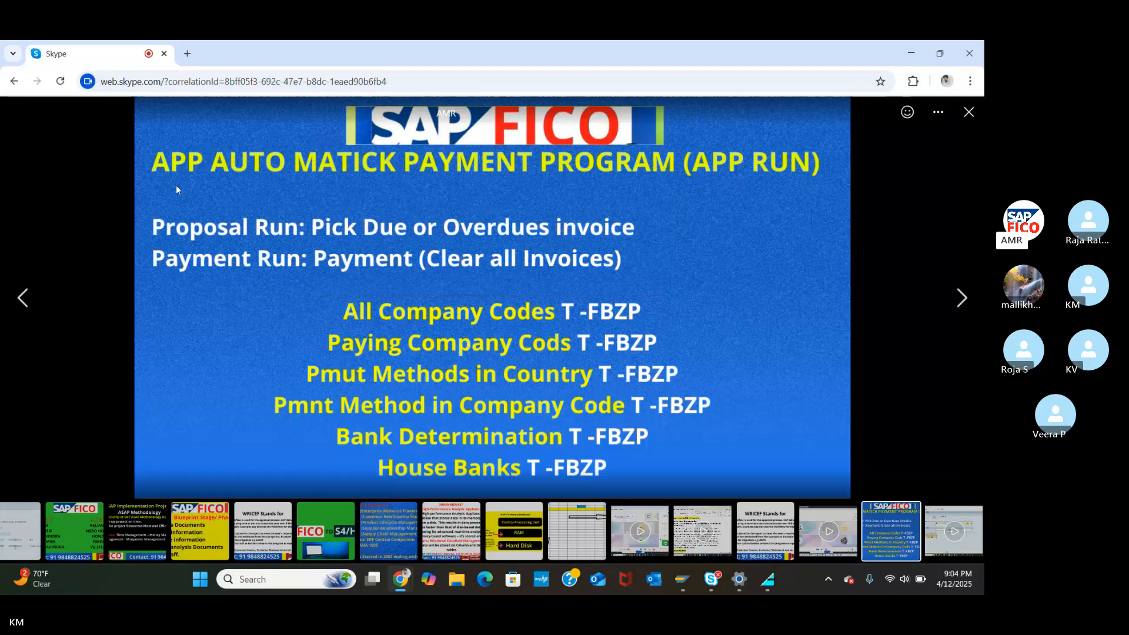
click(970, 113)
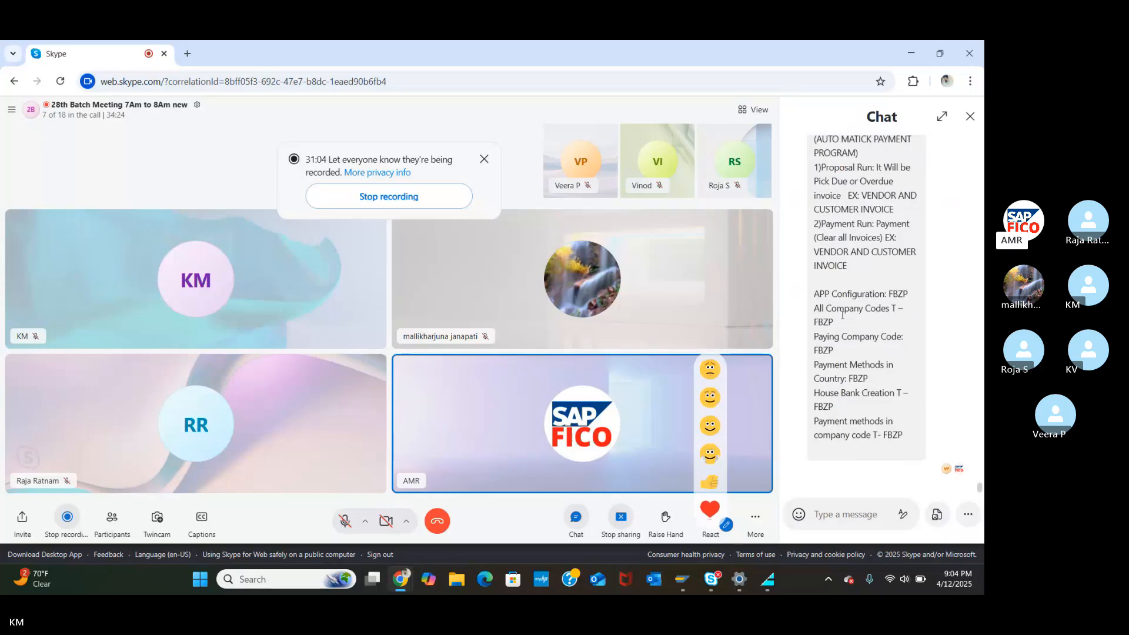
Step: Read through today's chat notes on the meaning of APP, clearing types, proposal and payment runs, and FBZP configuration
scroll(844, 317, up, 3)
scroll(843, 316, up, 6)
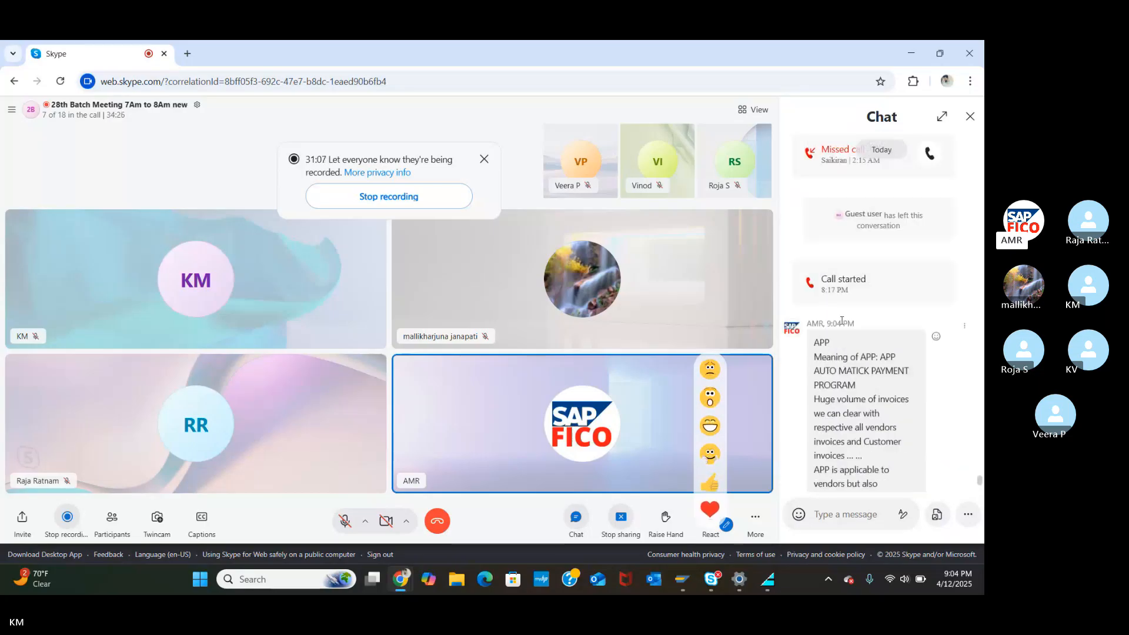
scroll(841, 323, down, 2)
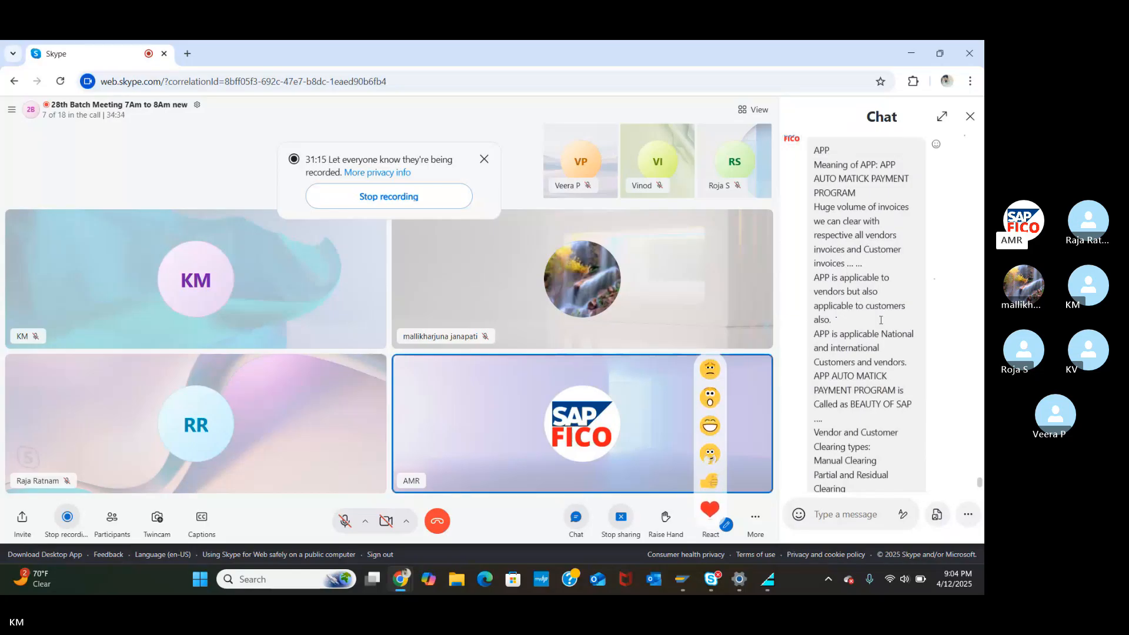
scroll(867, 334, down, 2)
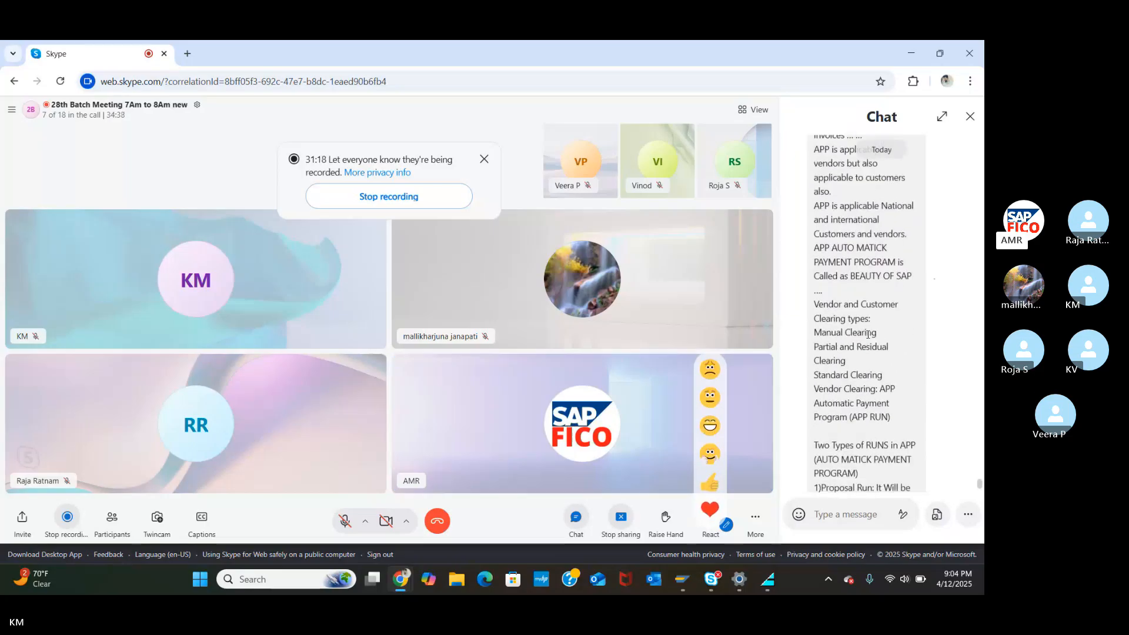
scroll(862, 379, down, 2)
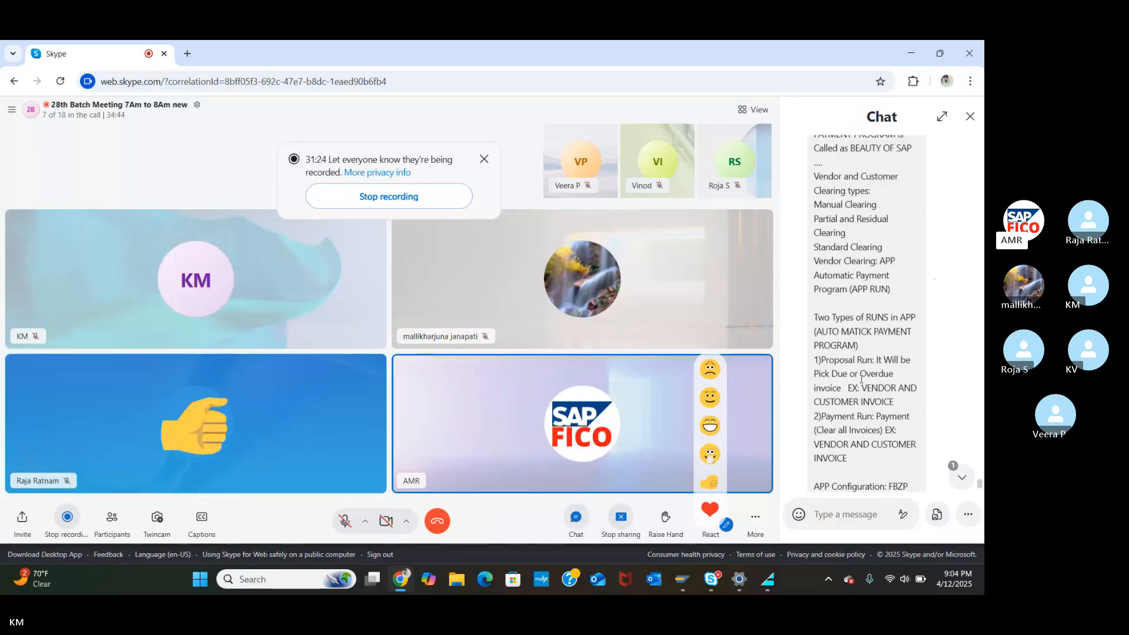
scroll(861, 379, down, 5)
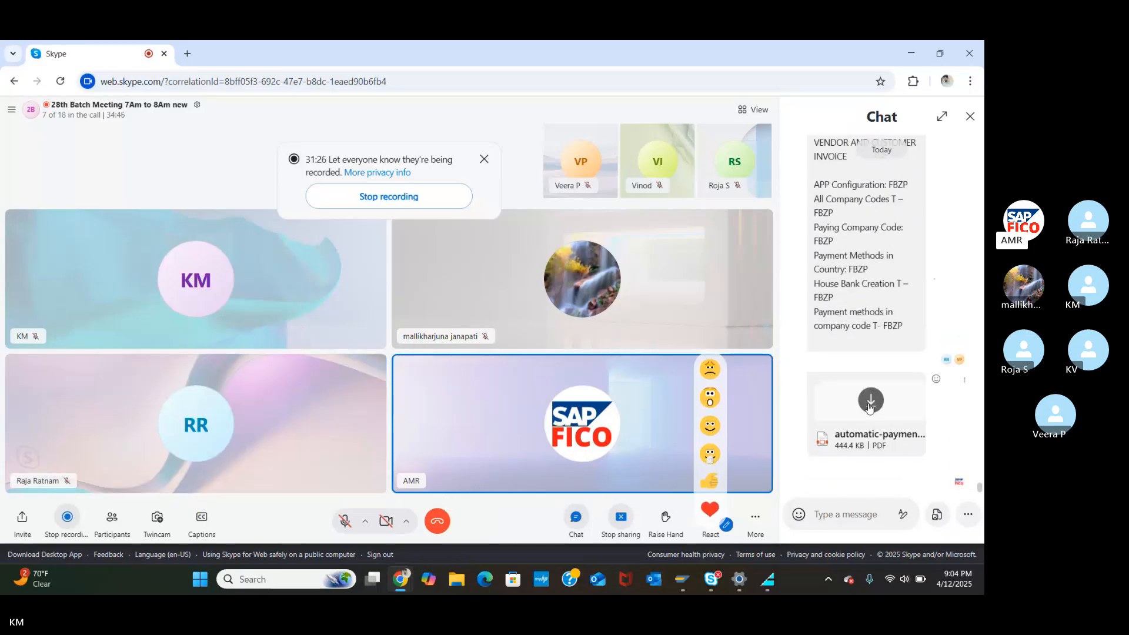
Step: Accept the shared file automatic-payment-program-run-in-sap.pdf from the chat and open the downloaded document
click(870, 402)
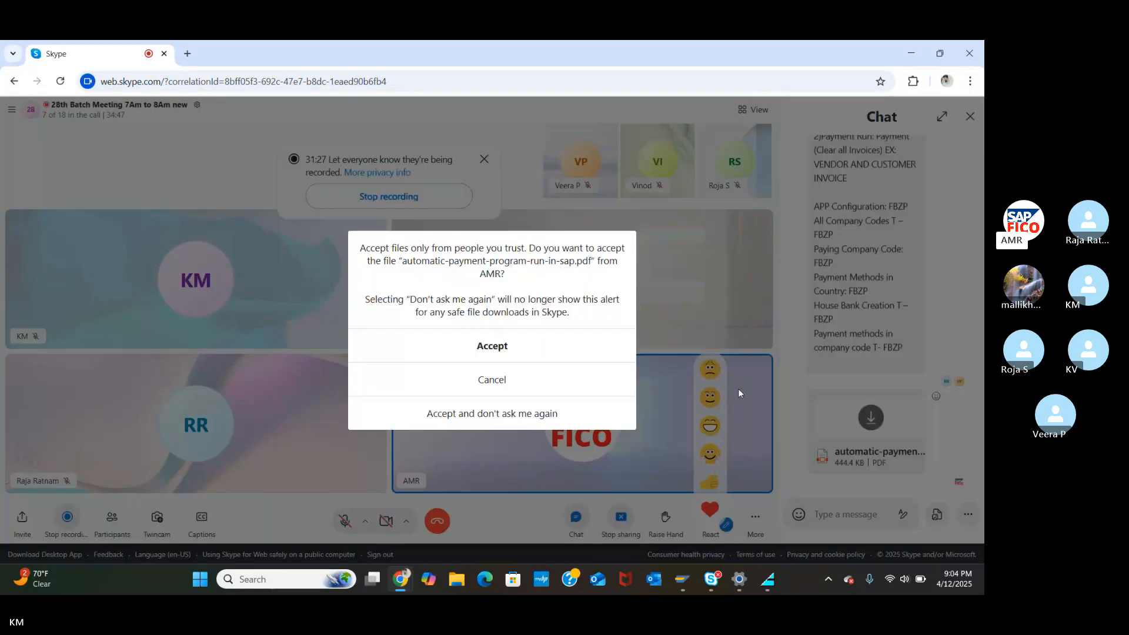
click(543, 357)
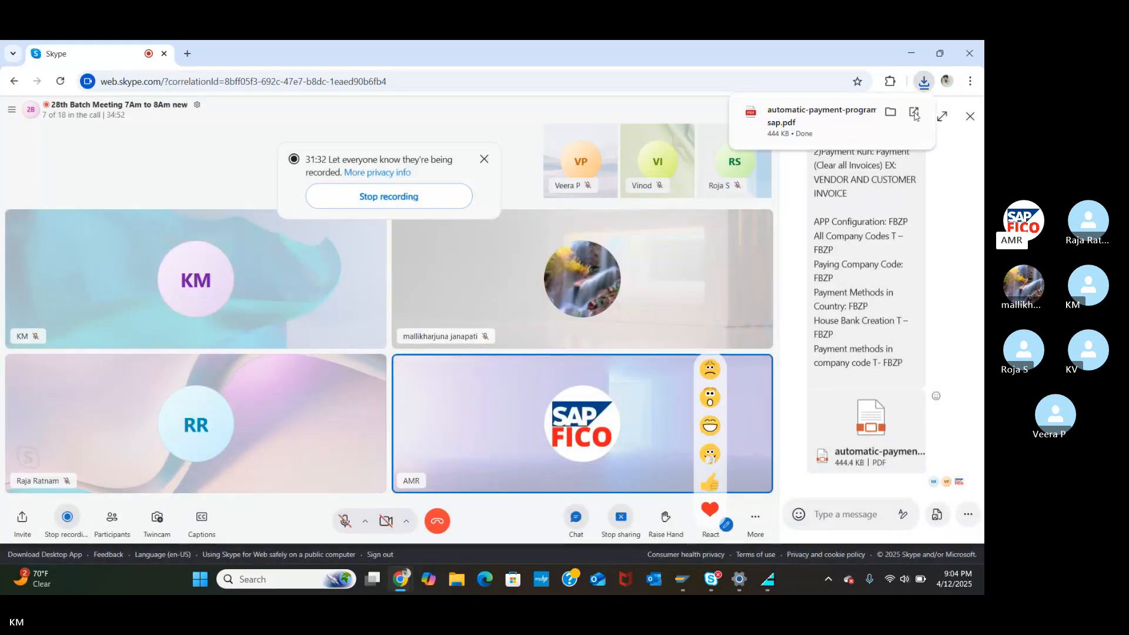
click(913, 115)
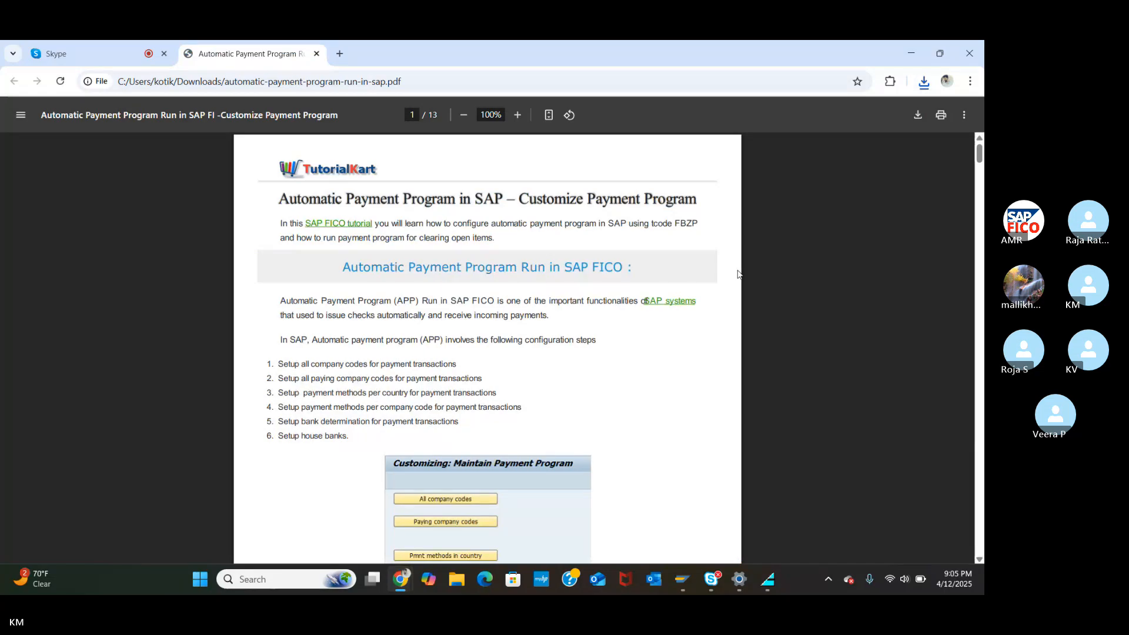
Step: Read the PDF guide's FBZP overview and navigation path, plus its sections on setting up all company codes and paying company codes
scroll(739, 276, down, 1)
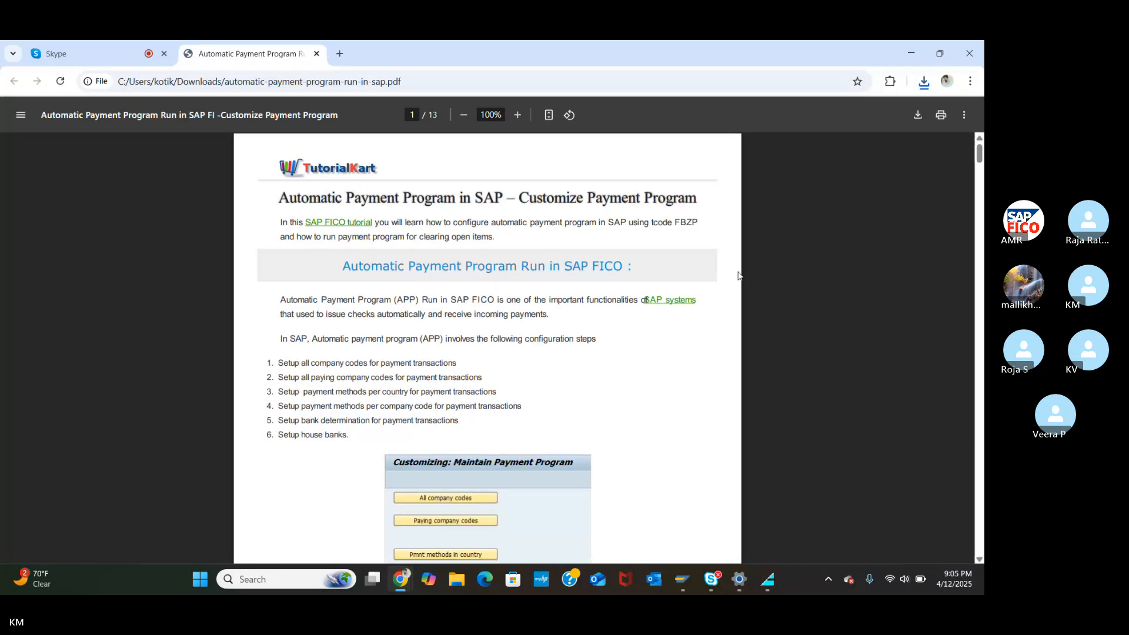
scroll(740, 276, down, 4)
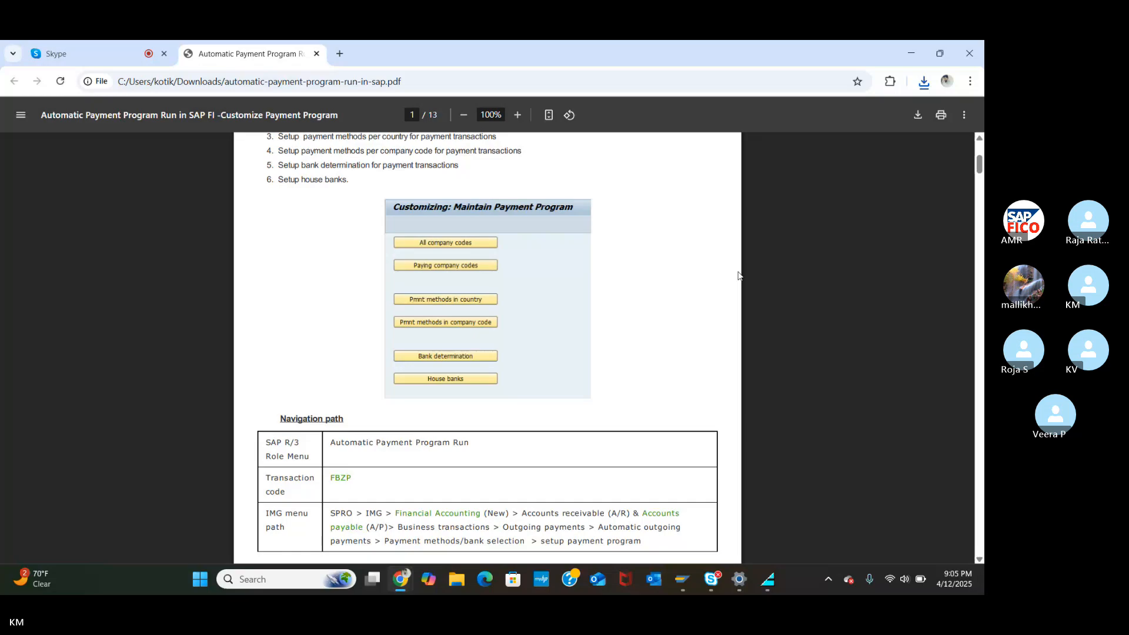
scroll(739, 276, down, 6)
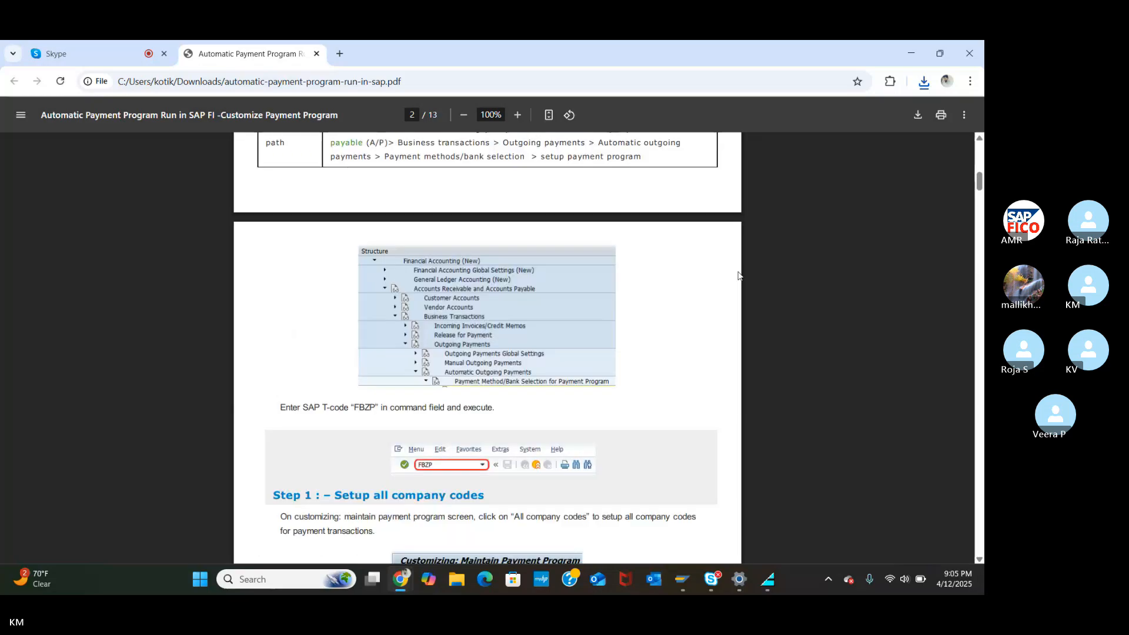
scroll(739, 276, down, 5)
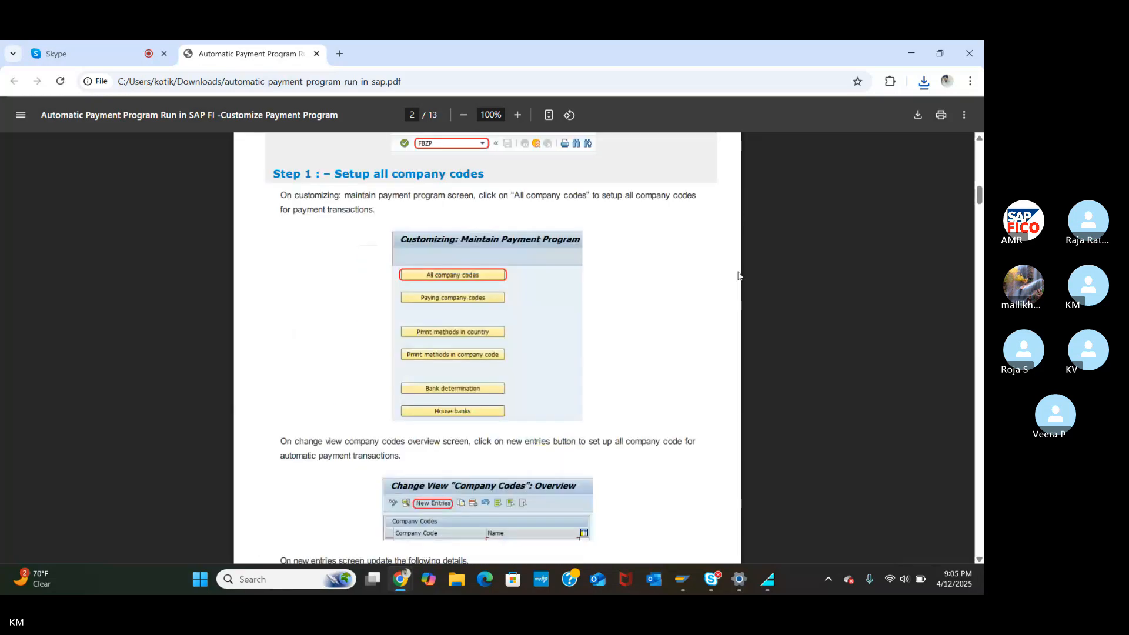
scroll(739, 275, down, 5)
scroll(740, 276, down, 3)
scroll(739, 276, down, 4)
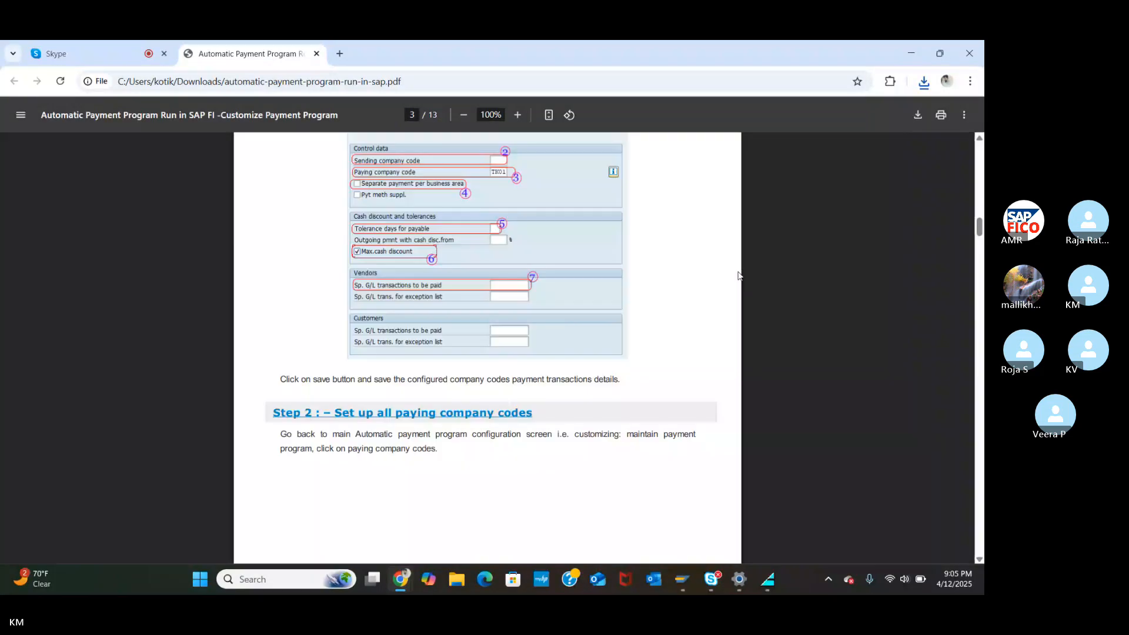
scroll(739, 276, down, 4)
scroll(739, 276, down, 5)
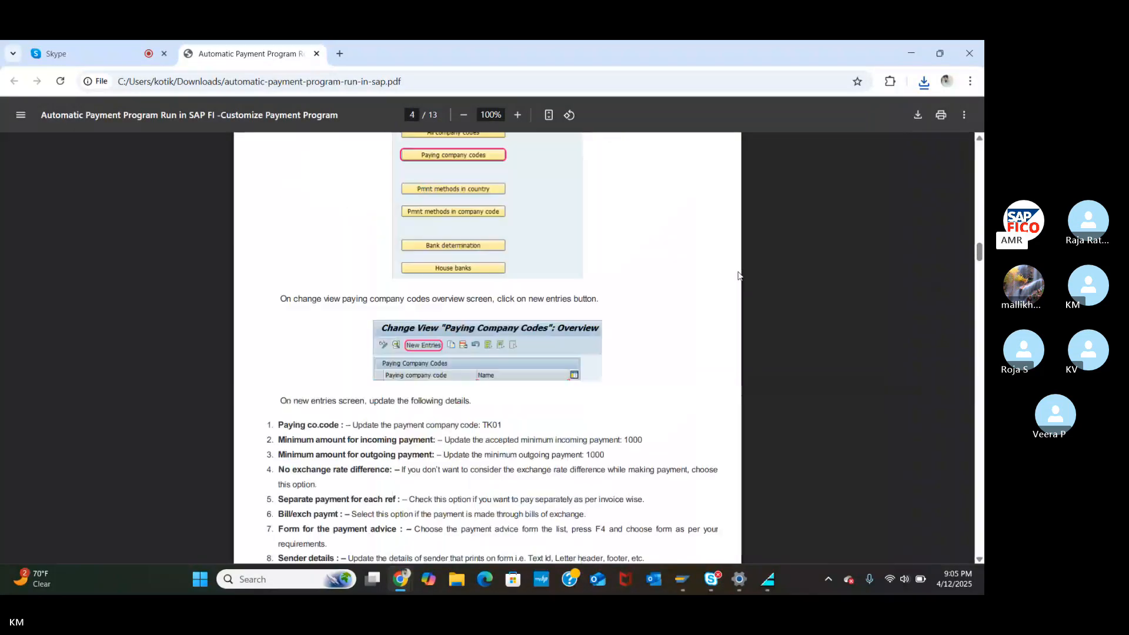
scroll(740, 276, down, 3)
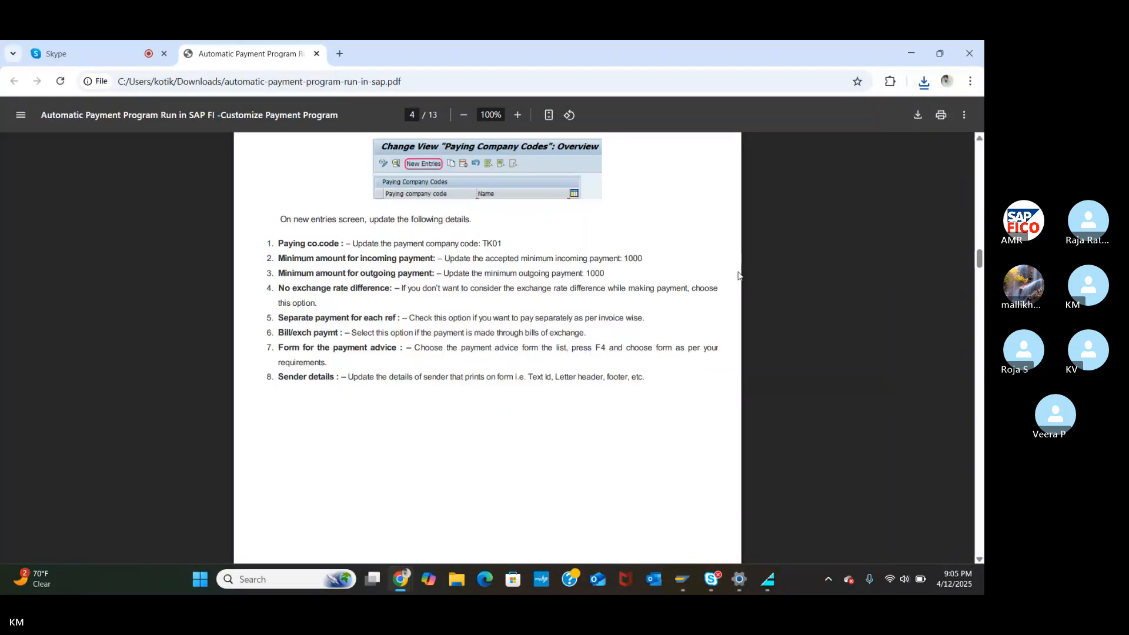
scroll(739, 276, down, 4)
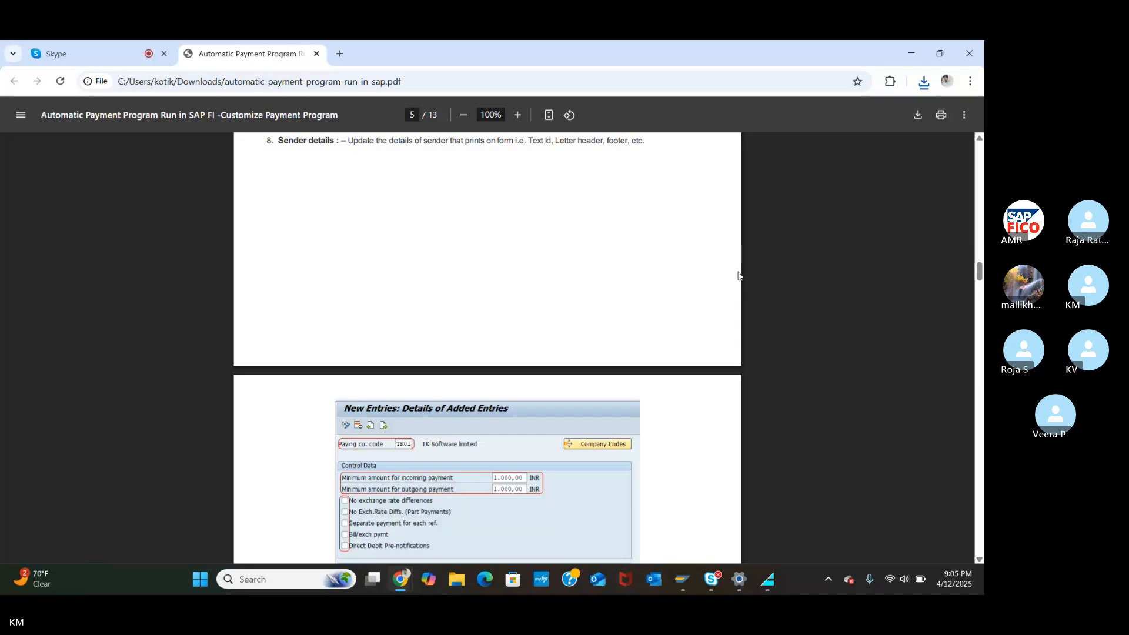
Step: Read the PDF guide's sections on payment methods in country, payment methods in company code and bank determination
scroll(739, 276, down, 5)
scroll(739, 276, down, 4)
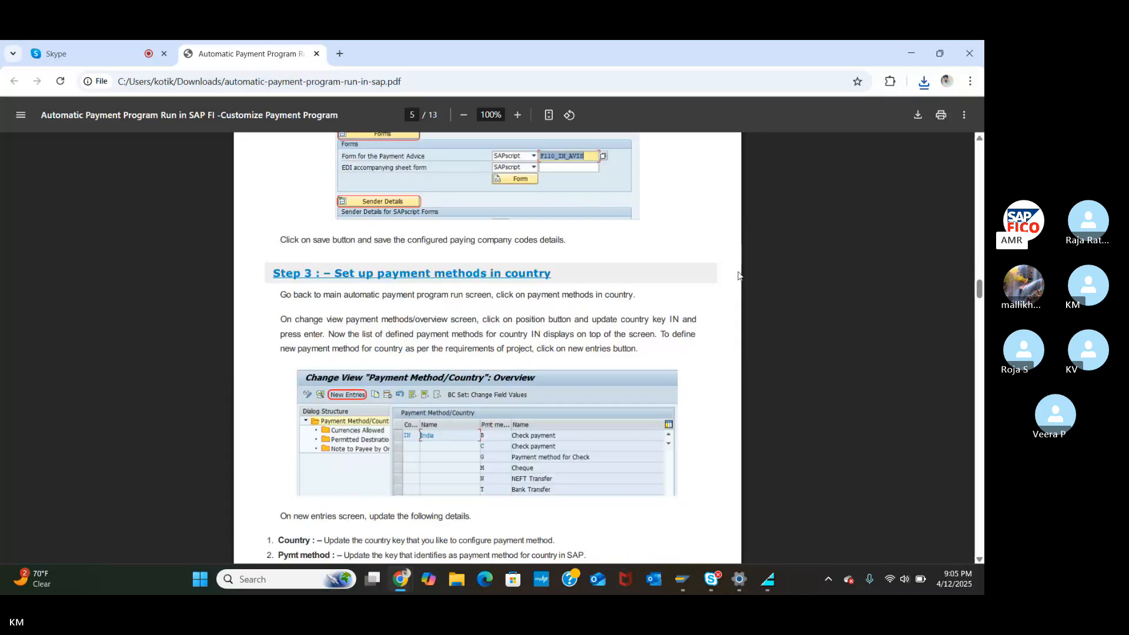
scroll(739, 276, down, 5)
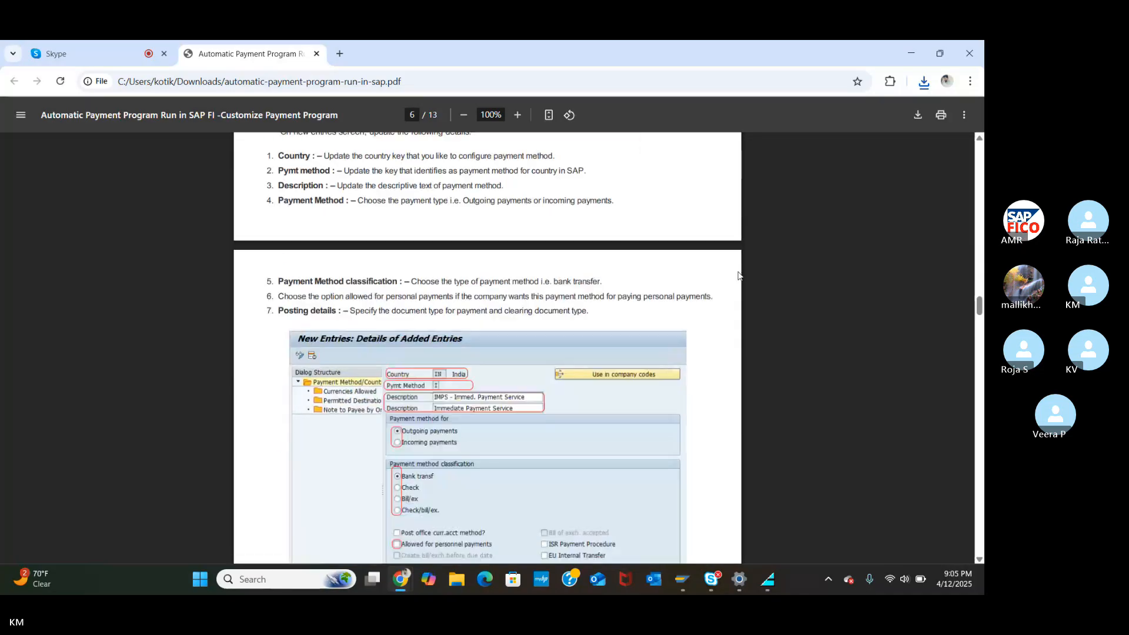
scroll(739, 276, down, 8)
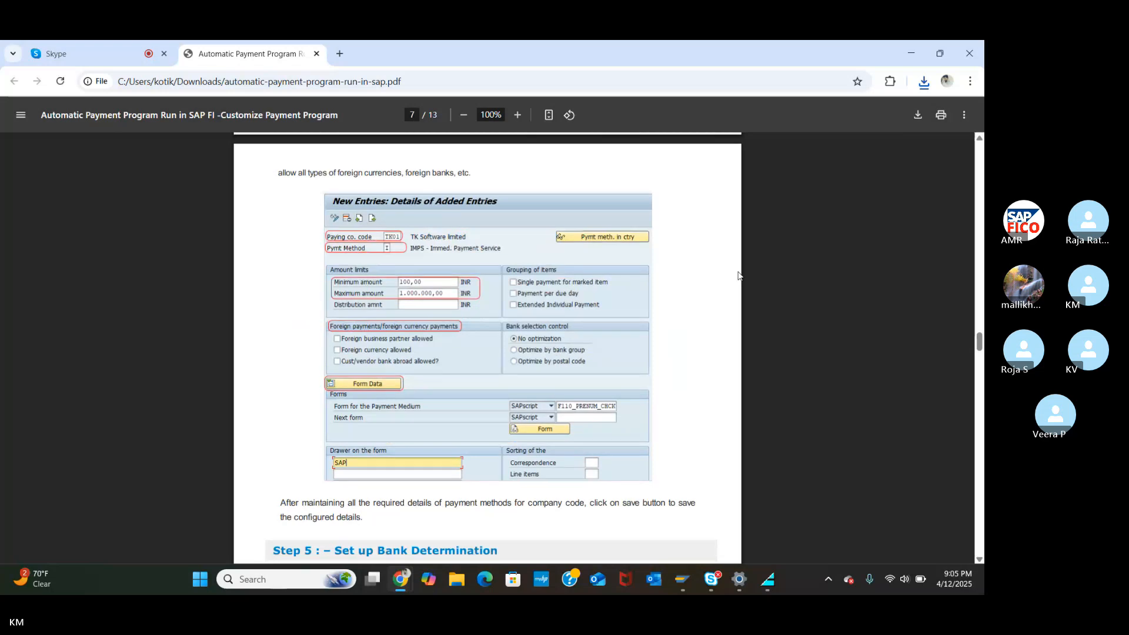
scroll(739, 276, down, 7)
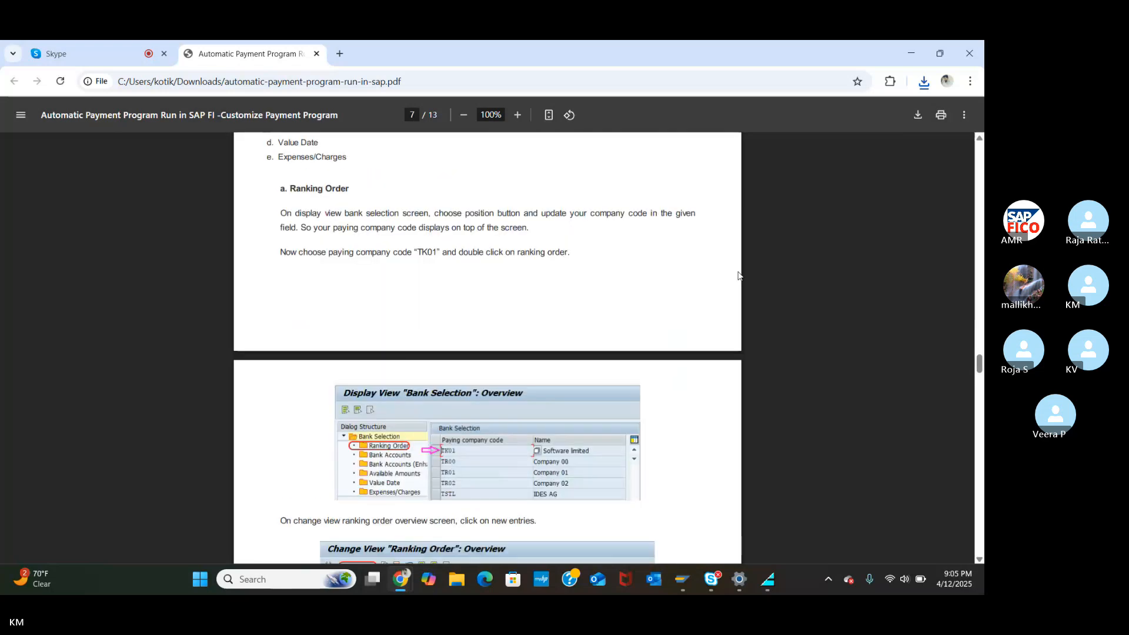
scroll(739, 276, down, 4)
scroll(739, 276, down, 7)
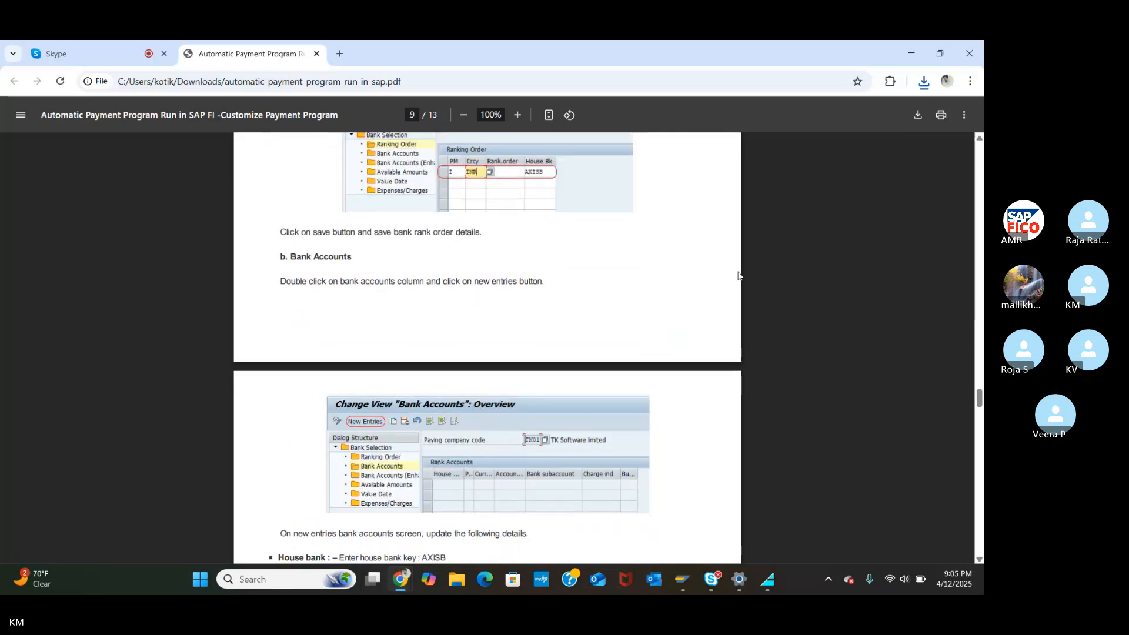
scroll(740, 276, down, 20)
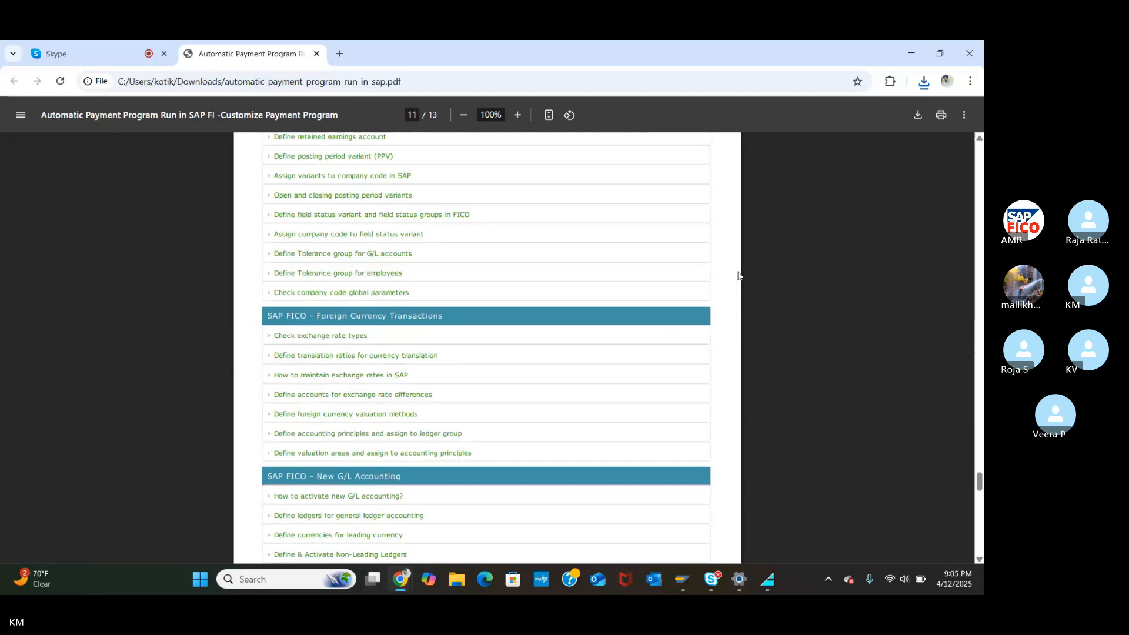
Step: Go back to the guide's Available Amounts section and examine it together with Step 6 on house banks
scroll(739, 275, up, 20)
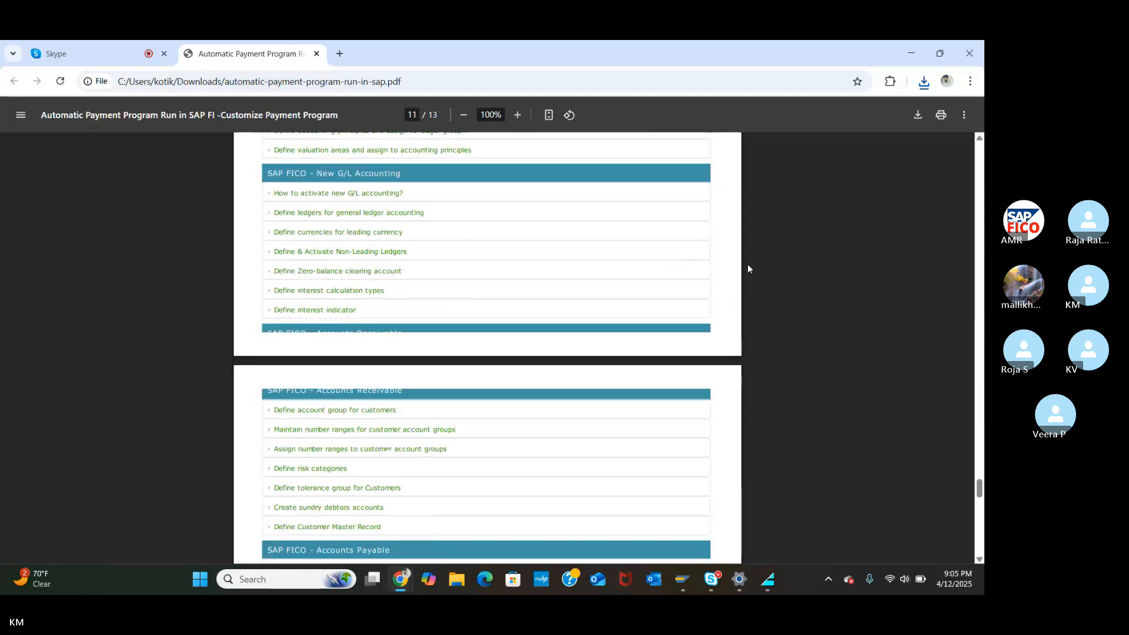
scroll(748, 268, up, 5)
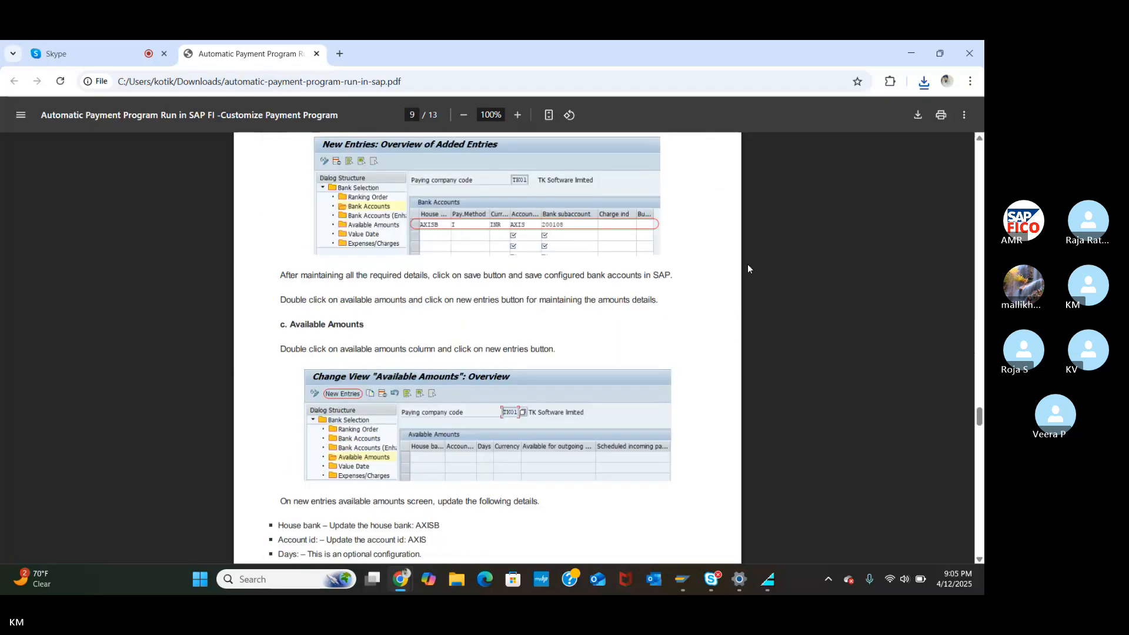
scroll(748, 268, down, 5)
scroll(748, 269, down, 3)
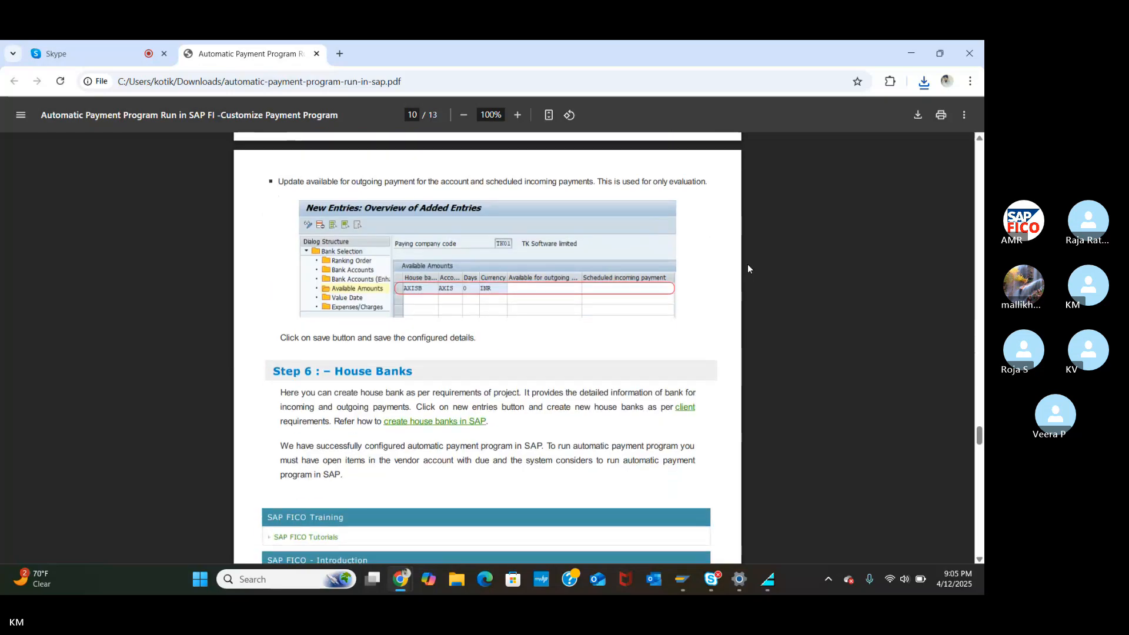
scroll(748, 269, down, 4)
scroll(747, 269, up, 3)
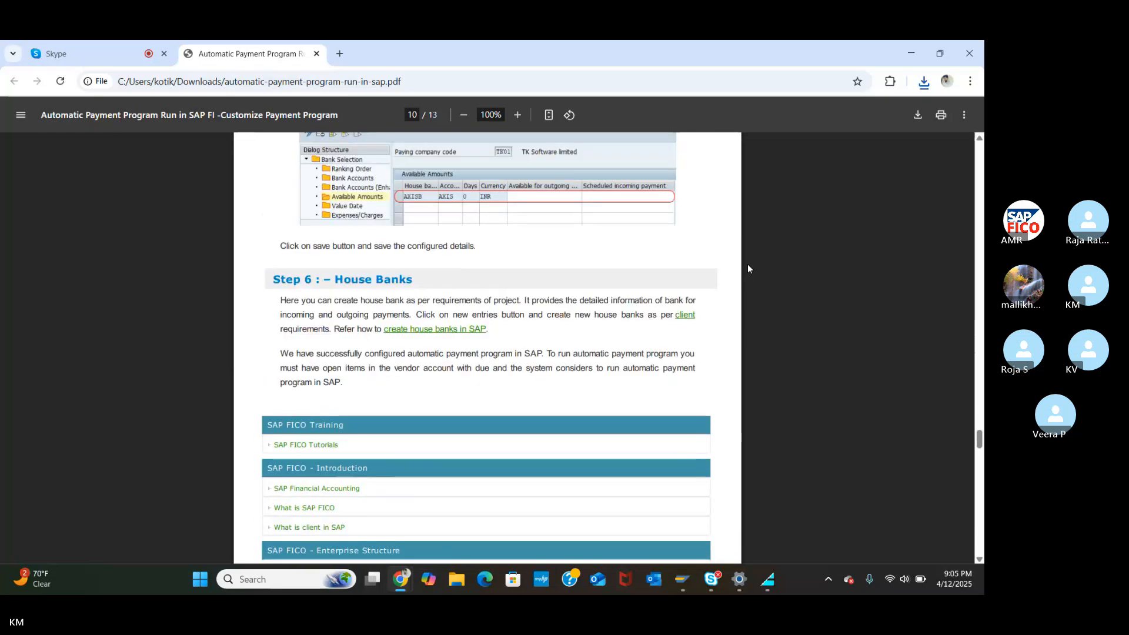
scroll(748, 269, up, 1)
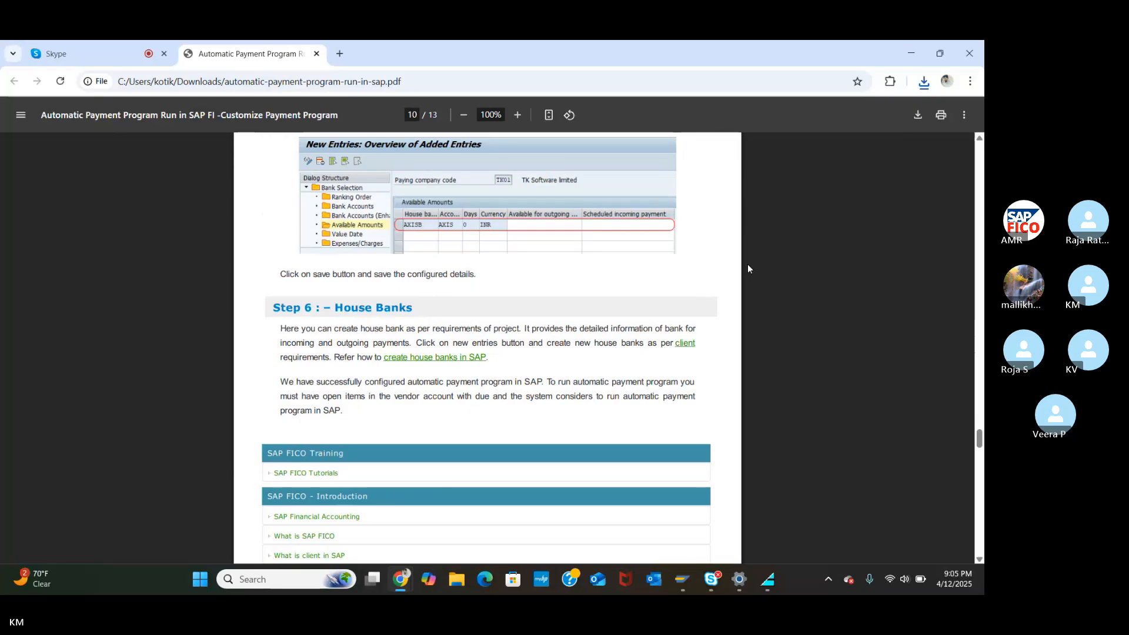
scroll(748, 269, up, 1)
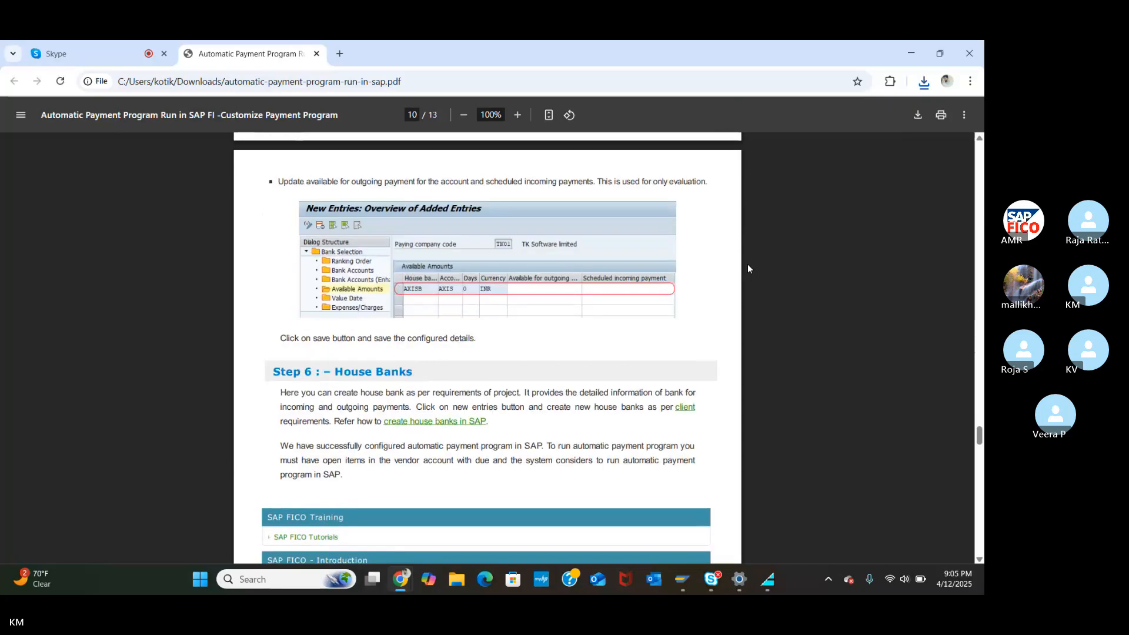
scroll(748, 269, up, 2)
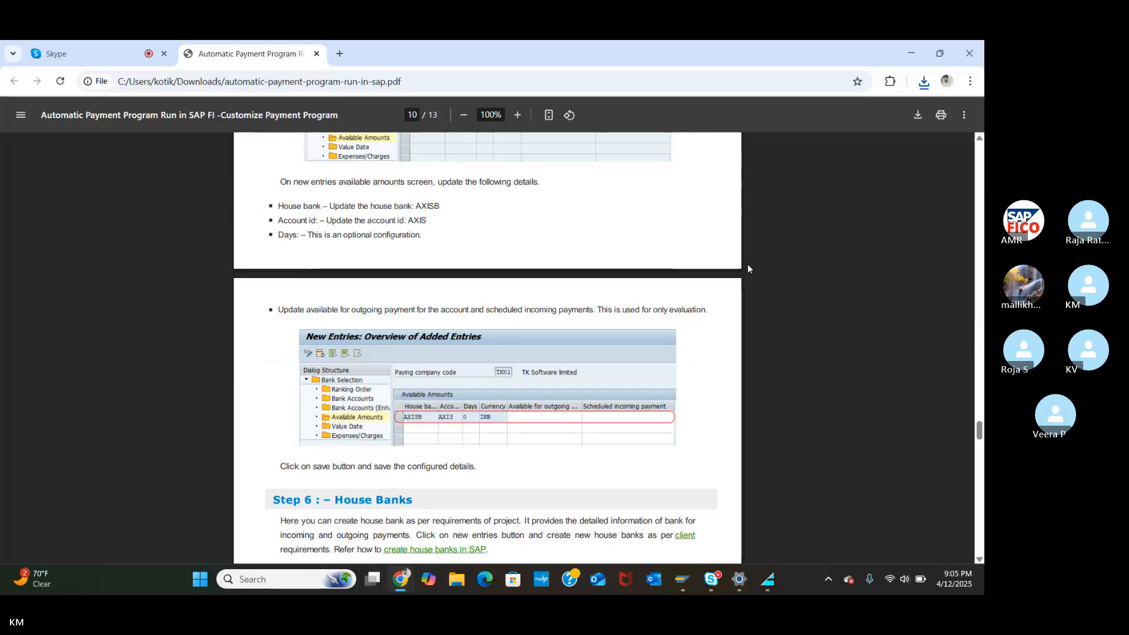
scroll(746, 263, up, 3)
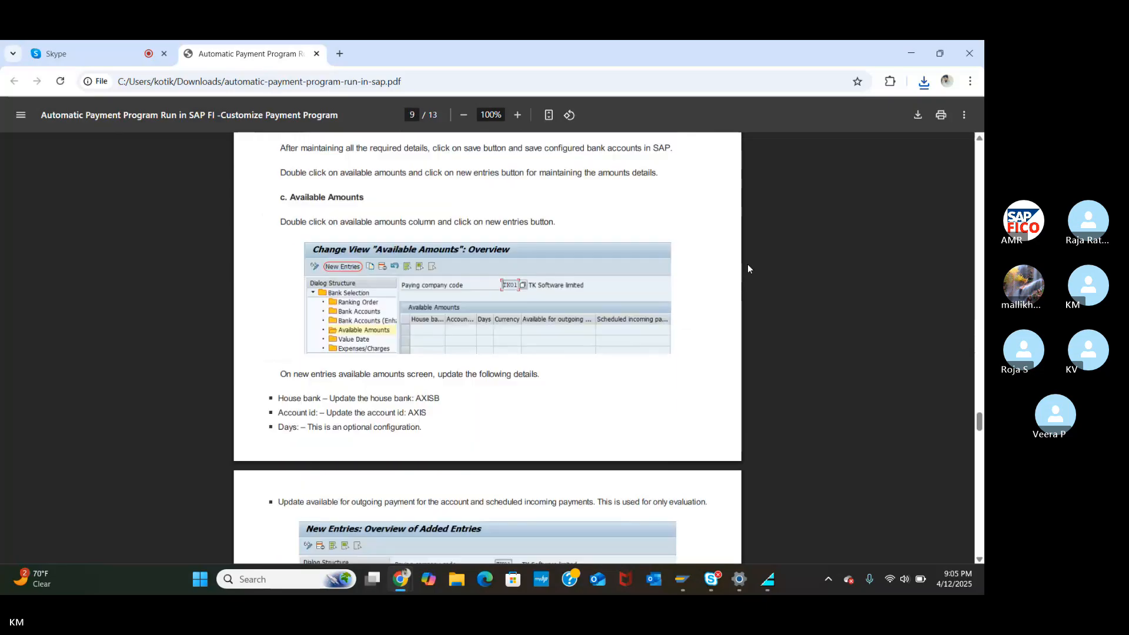
Step: Return to the Skype chat, accept the shared file 3 GBP TO INR ENTRY POSTING Configuration.DOCX and open it in Word
click(128, 42)
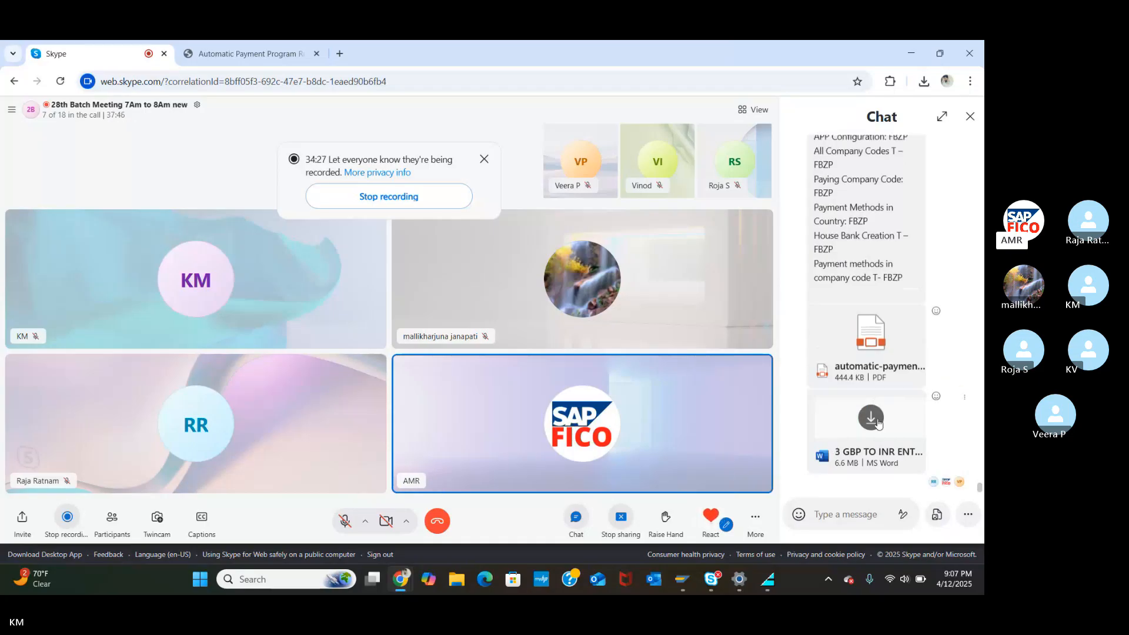
click(872, 418)
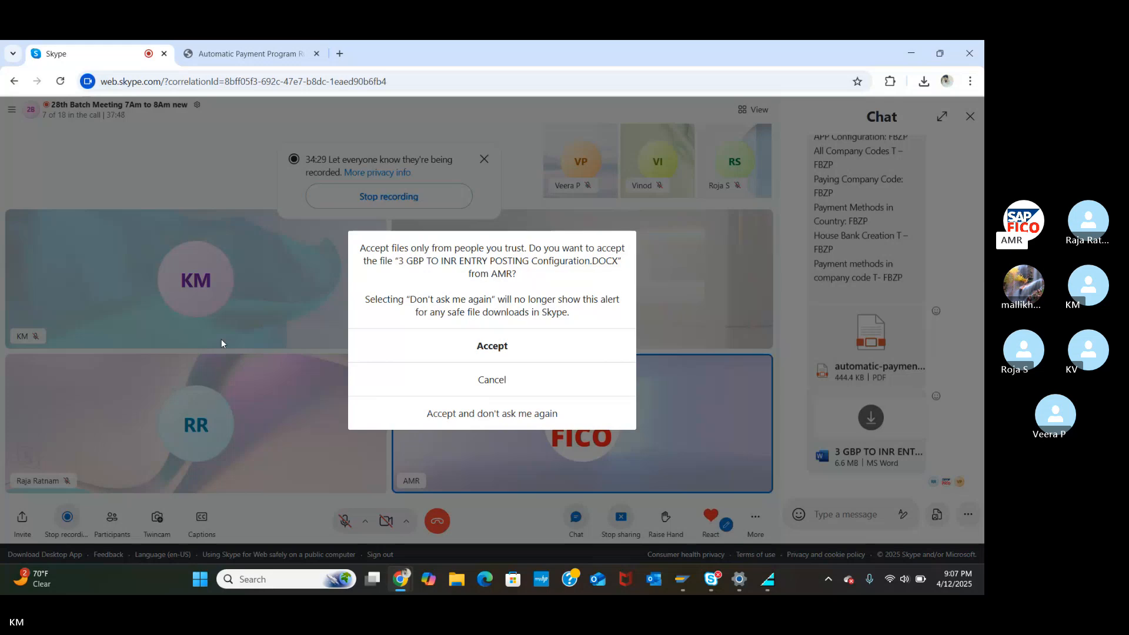
click(457, 341)
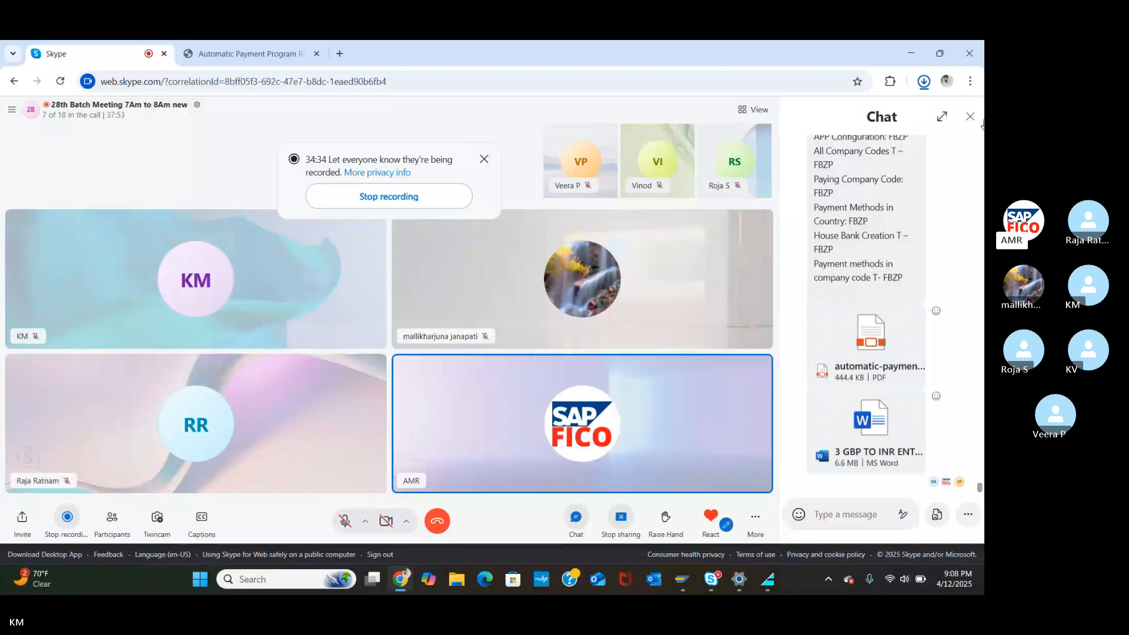
click(916, 117)
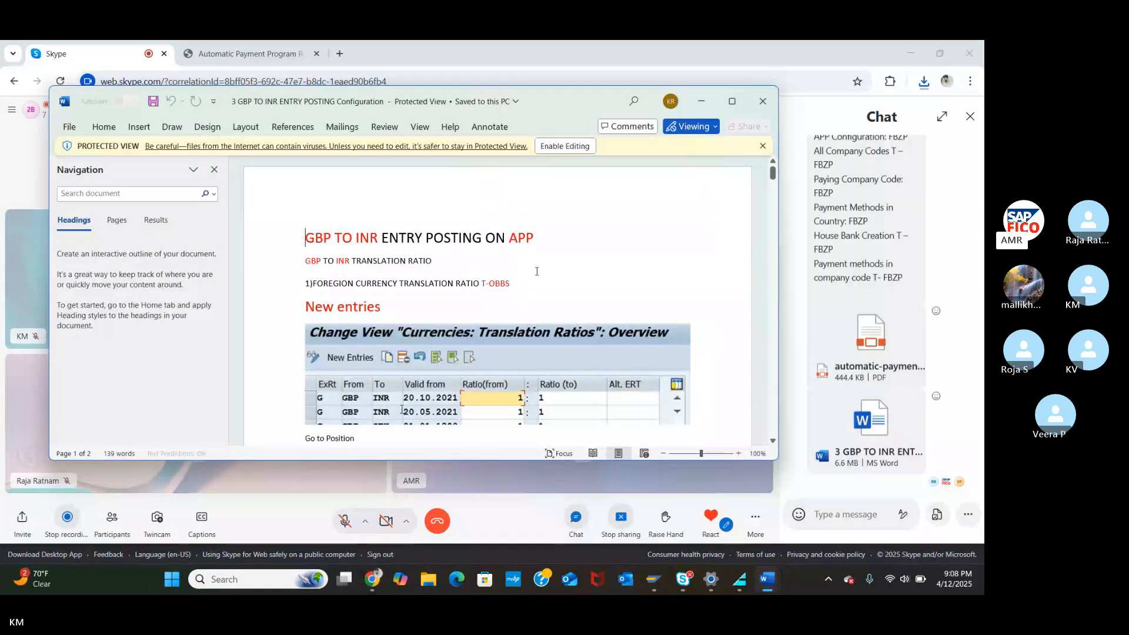
Step: Read the Word guide's GBP to INR translation ratio, exchange rate, FBZP payment method and house bank instructions
scroll(537, 271, down, 3)
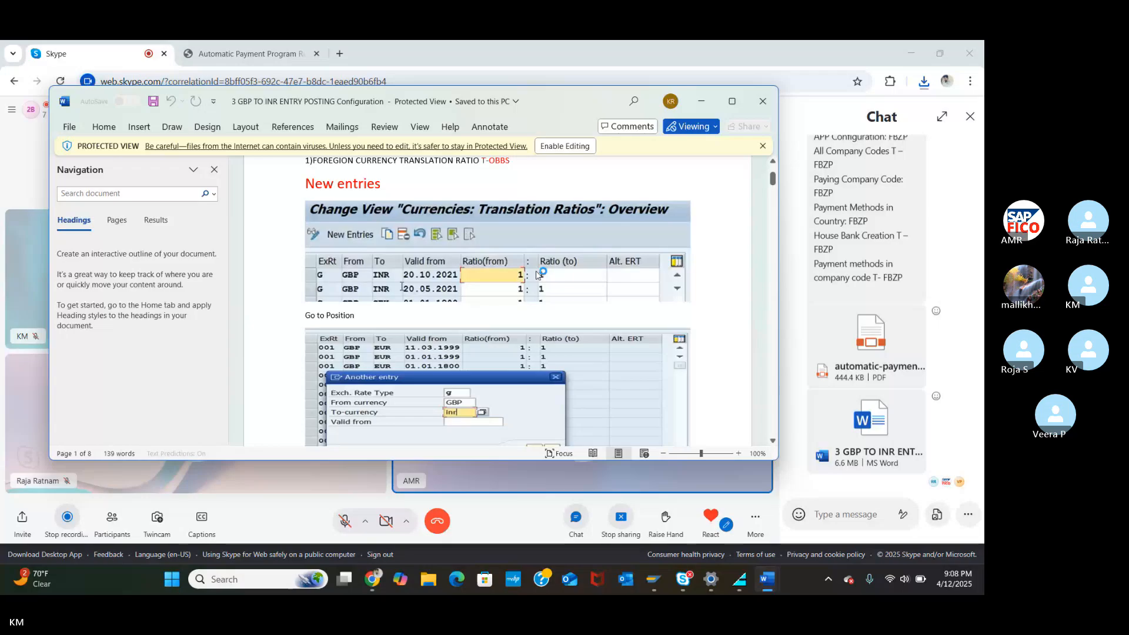
scroll(537, 271, up, 3)
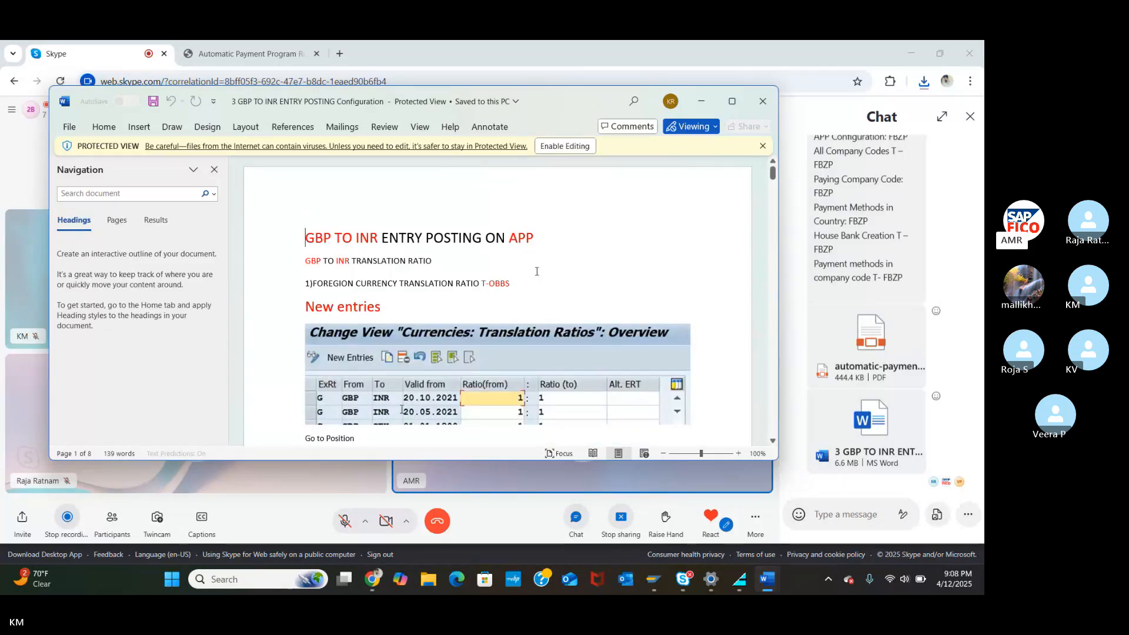
scroll(537, 271, down, 3)
scroll(537, 271, down, 3)
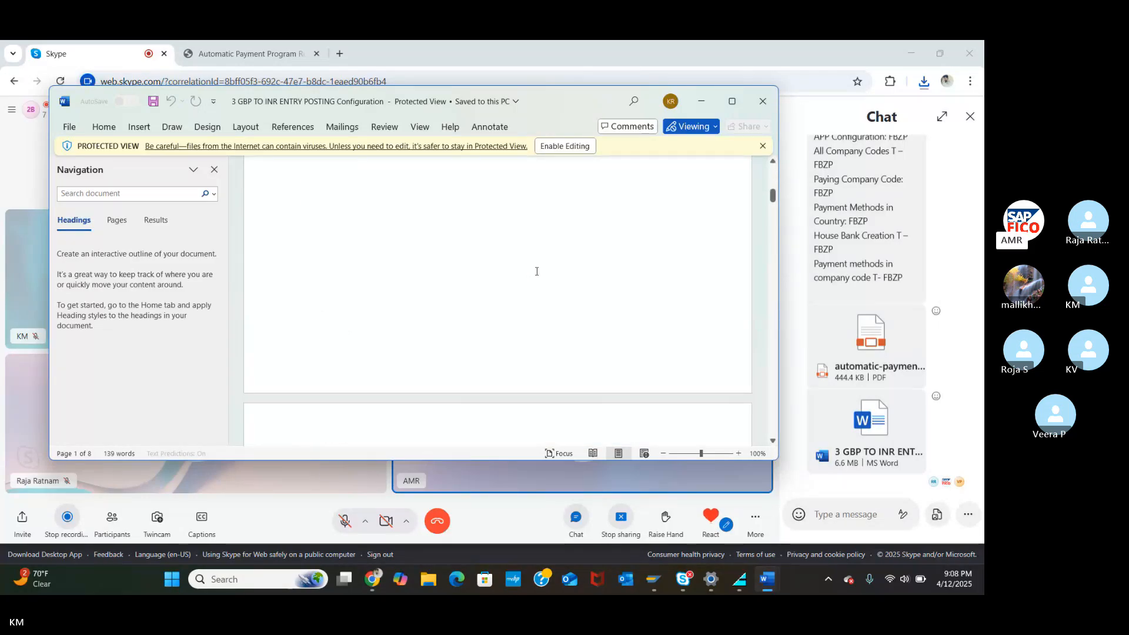
scroll(537, 271, down, 3)
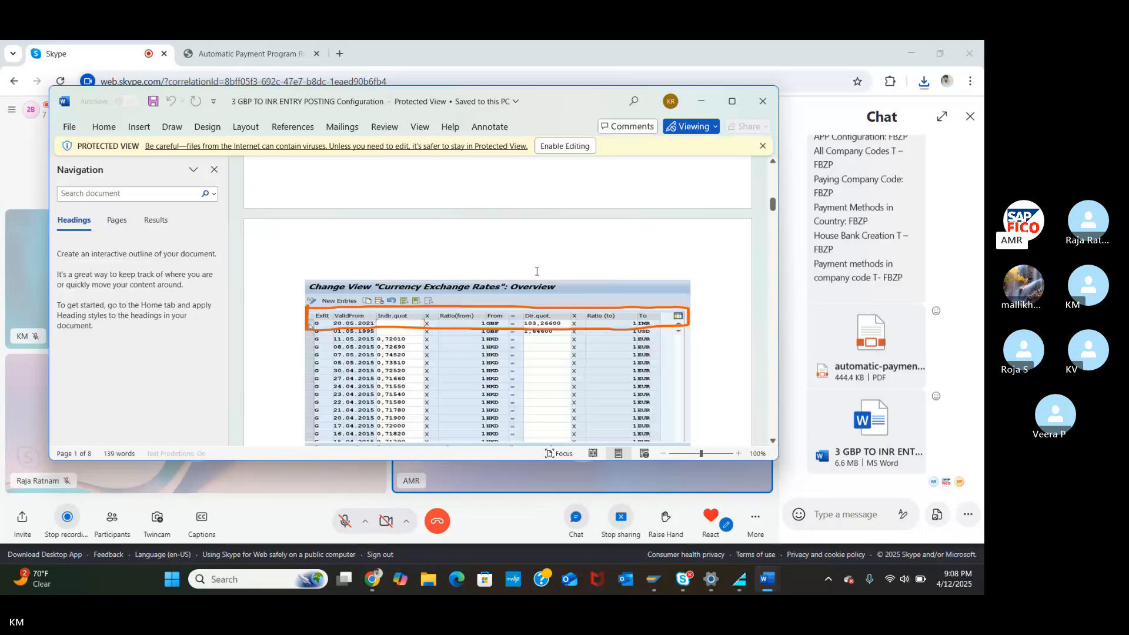
scroll(537, 271, down, 3)
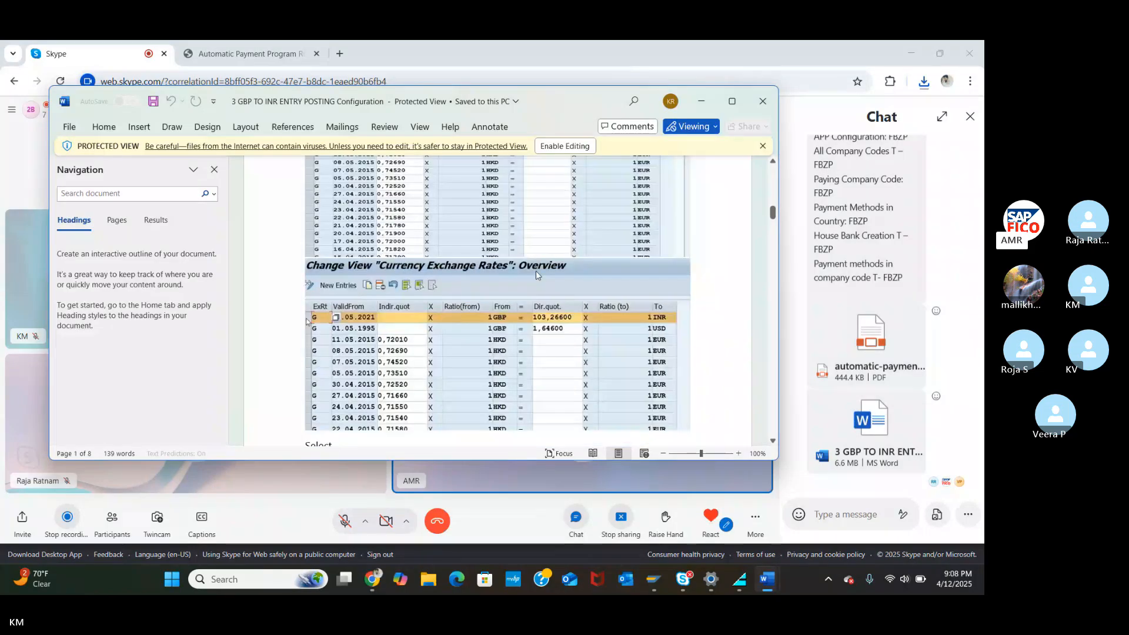
scroll(536, 272, down, 3)
scroll(536, 272, down, 3)
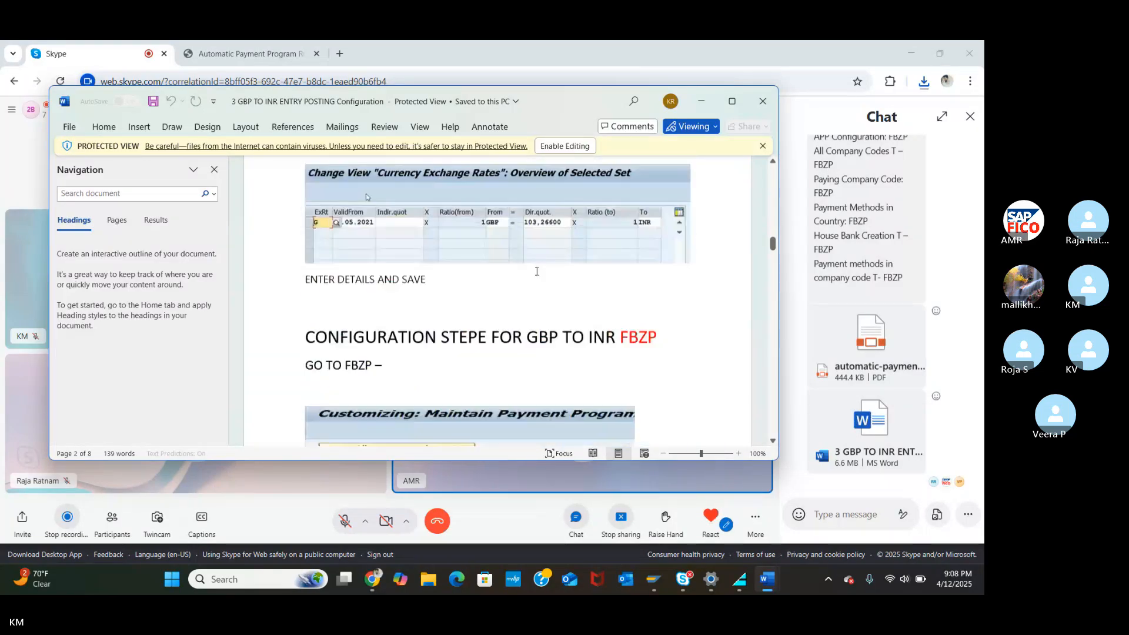
scroll(536, 271, down, 3)
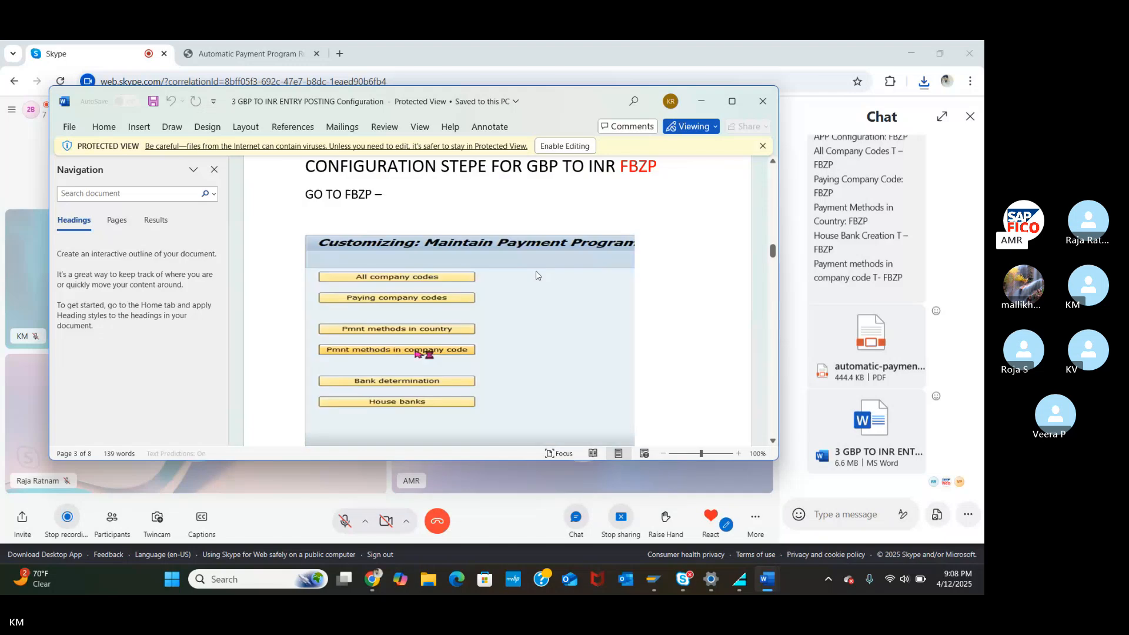
scroll(536, 276, down, 3)
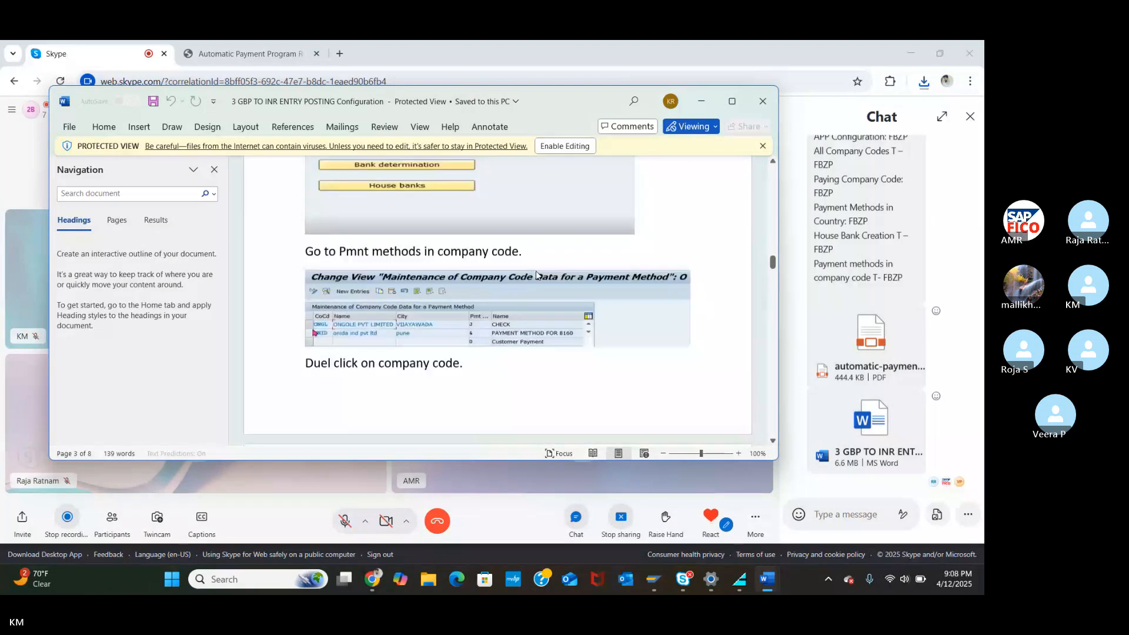
scroll(536, 275, down, 3)
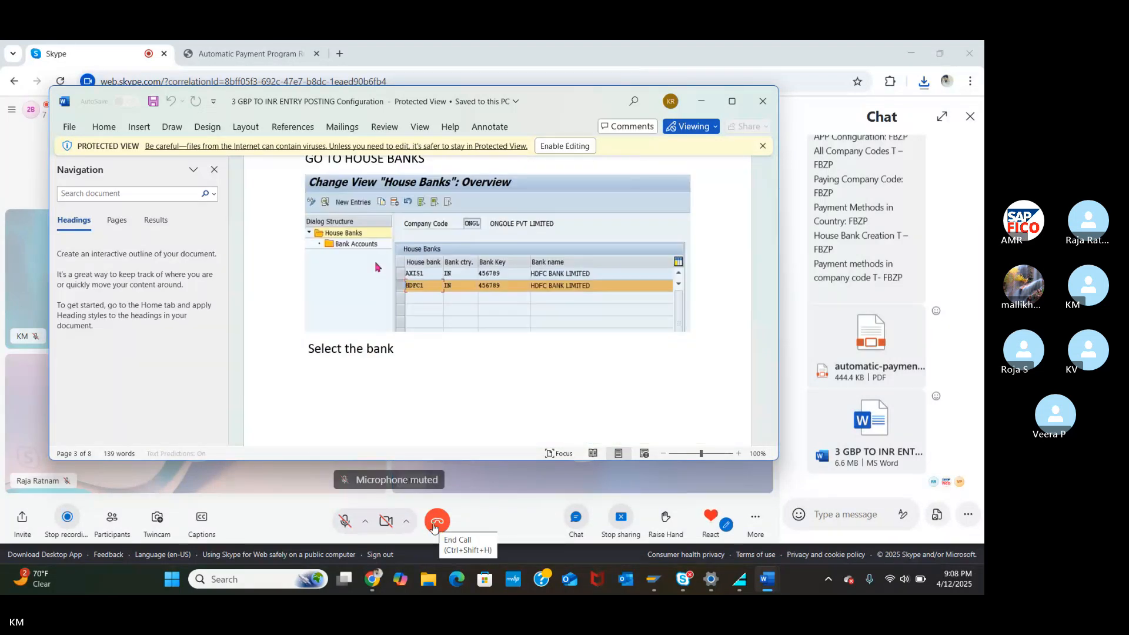